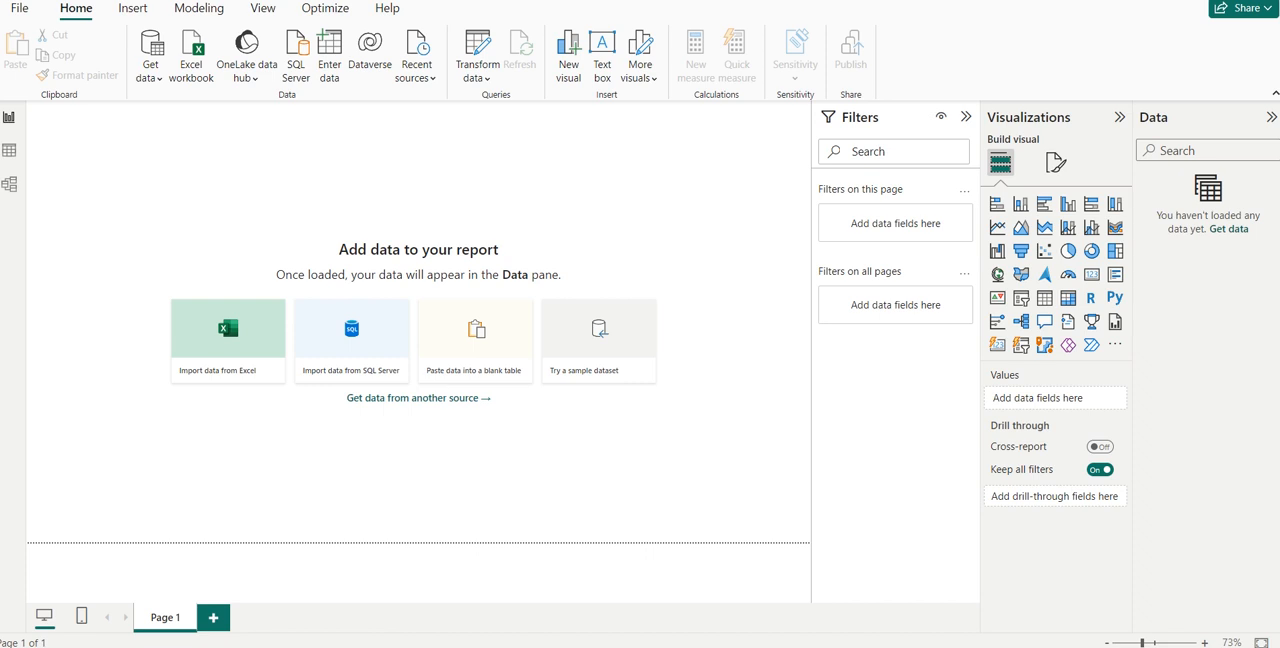
- Load the Retail_Food_Stores CSV file from the Downloads folder into the report
left_click(1234, 236)
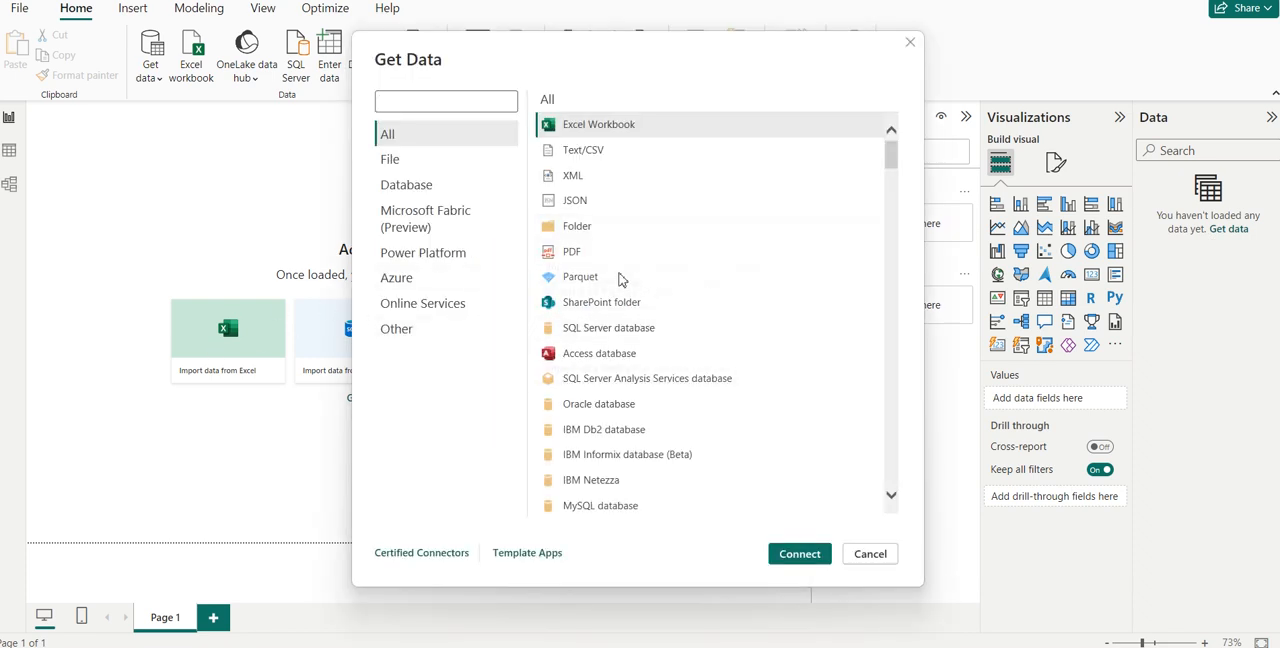
double_click(598, 152)
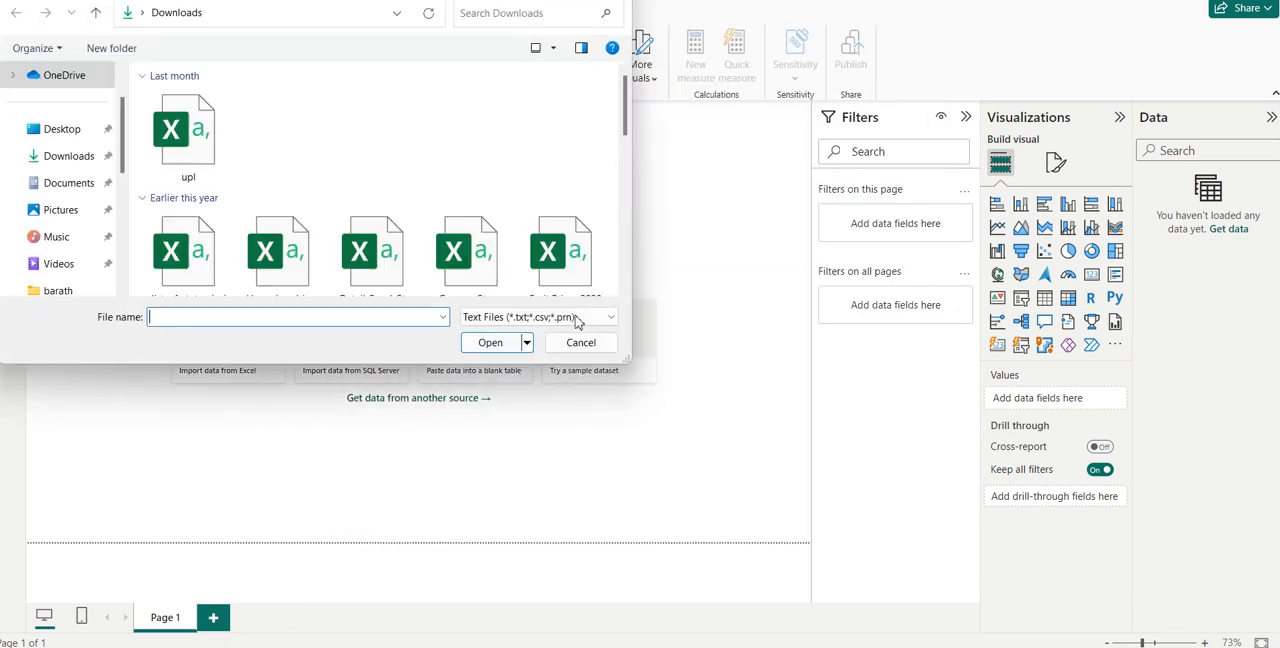
left_click_drag(624, 125, 624, 156)
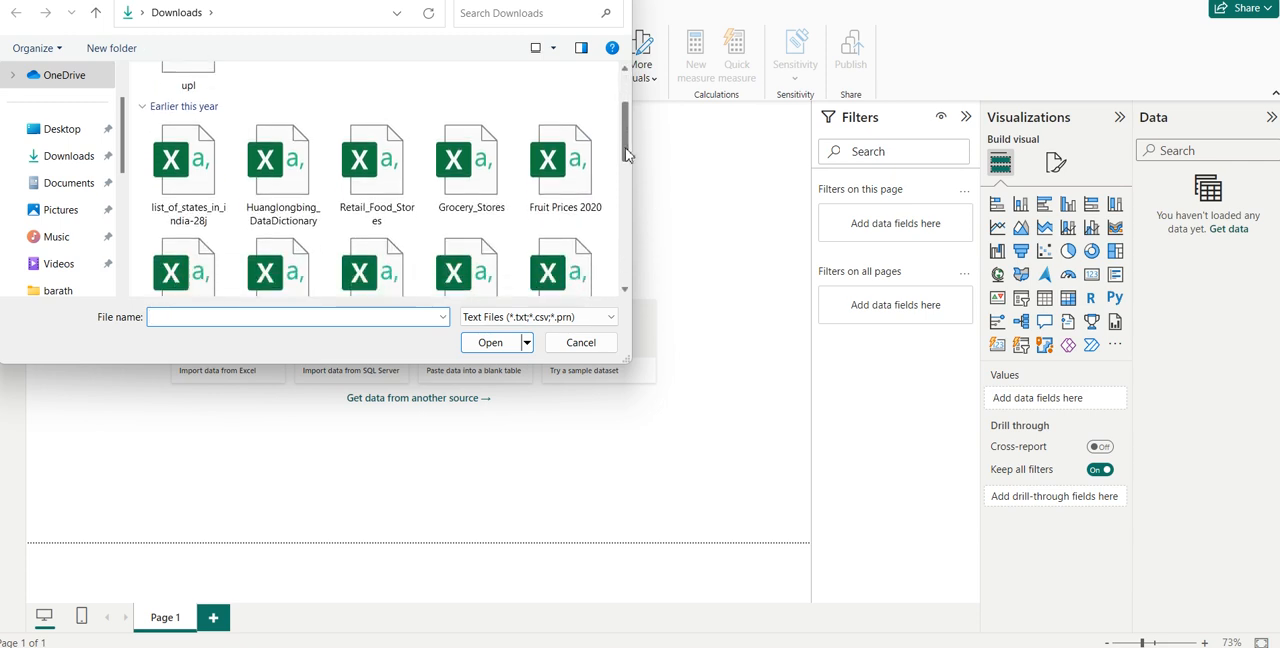
double_click(372, 196)
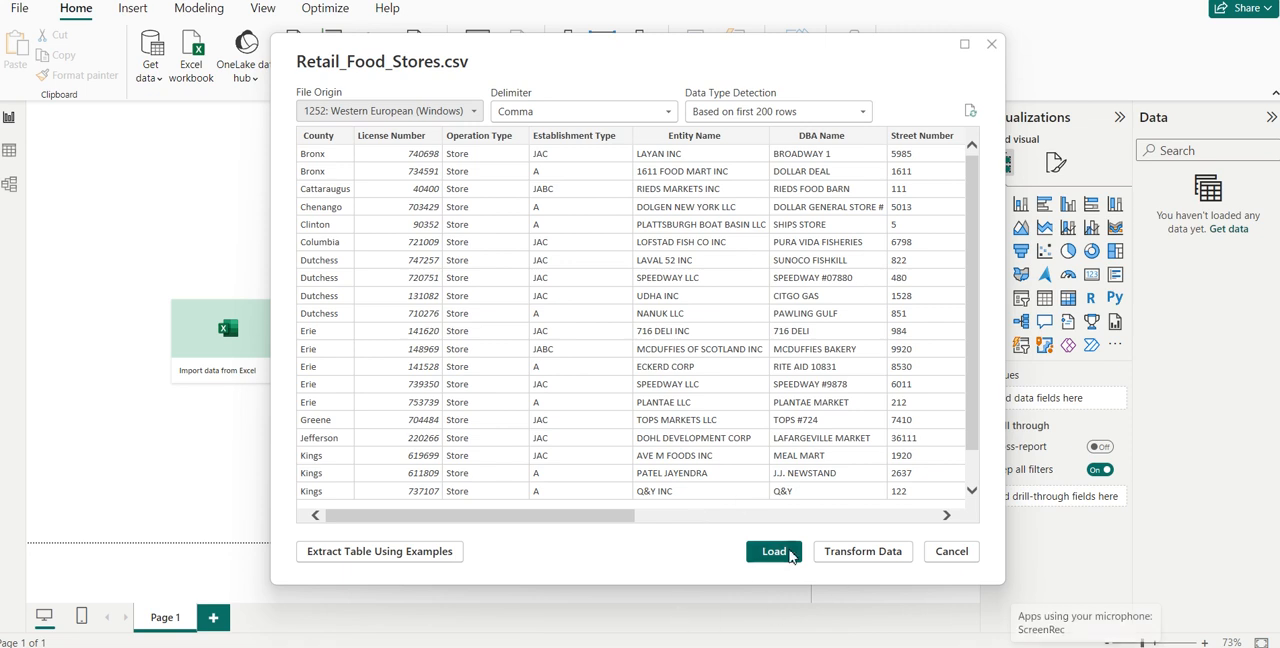
left_click(772, 556)
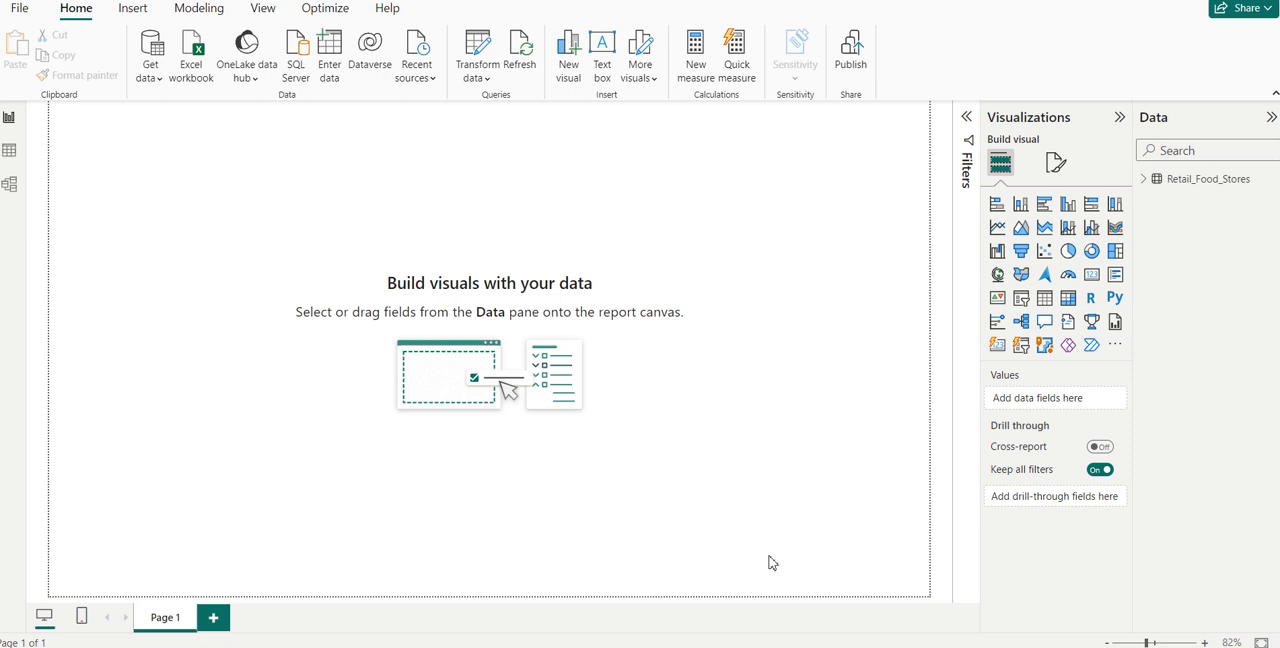
- Insert a table visual on Page 1, place it near the middle of the page, and expand the Retail_Food_Stores fields
left_click(1144, 182)
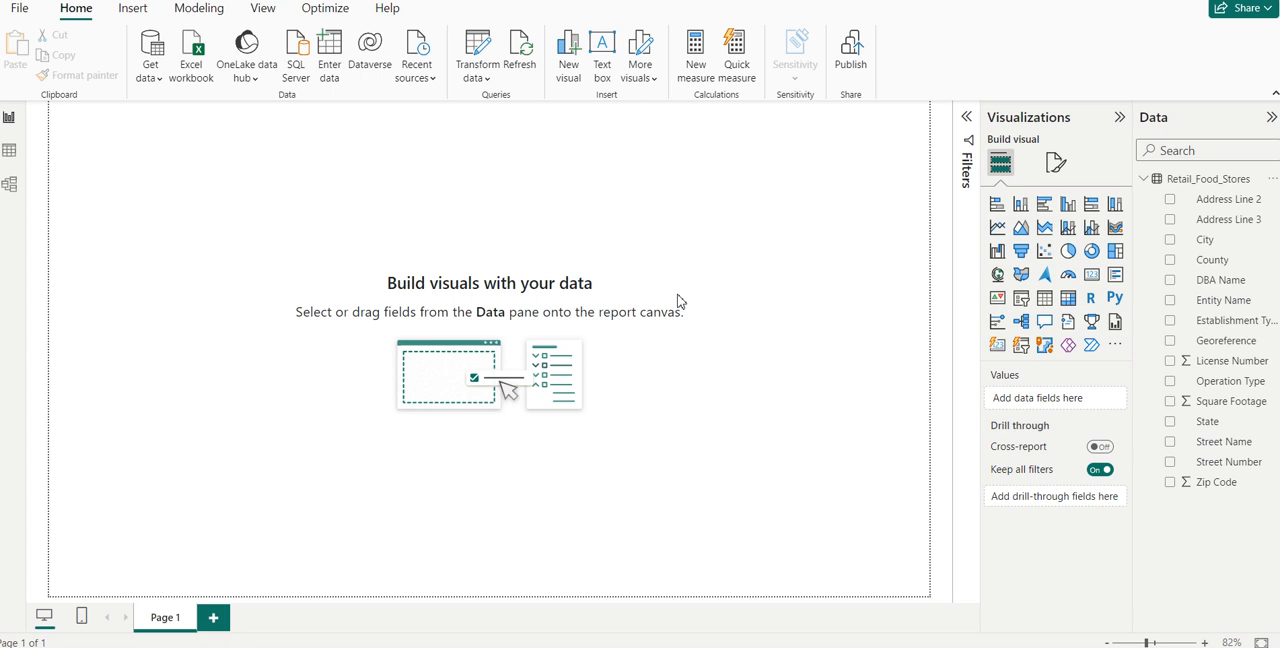
left_click(1045, 298)
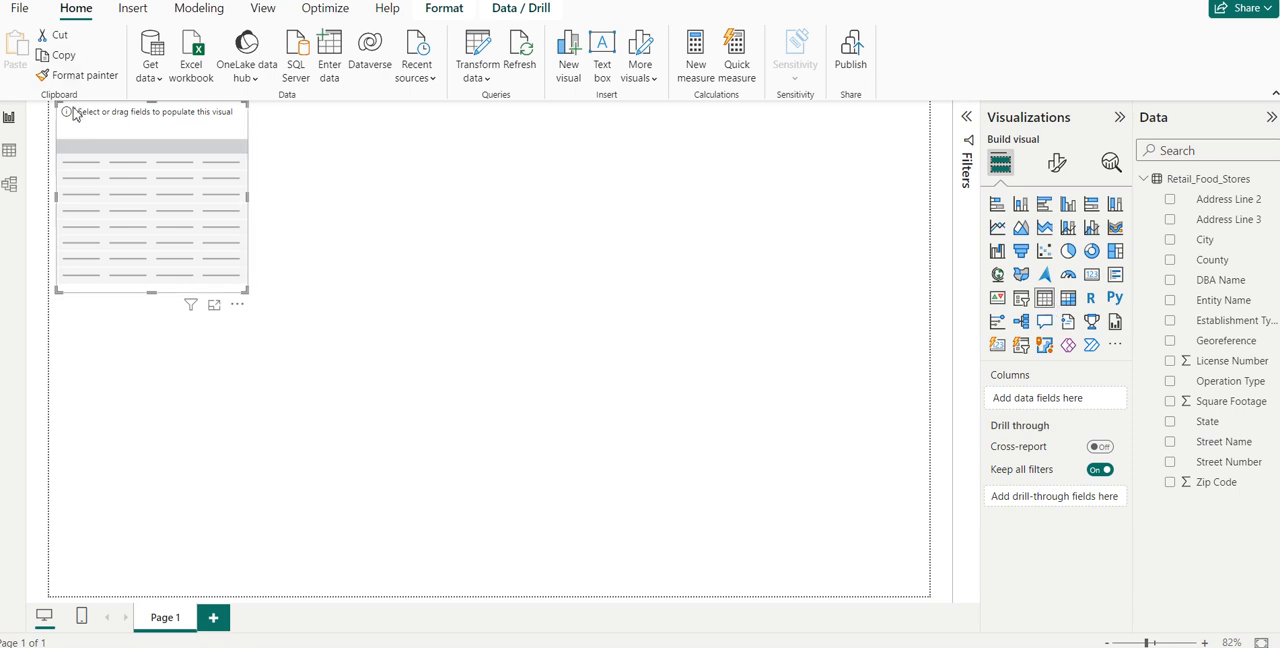
left_click_drag(73, 113, 455, 242)
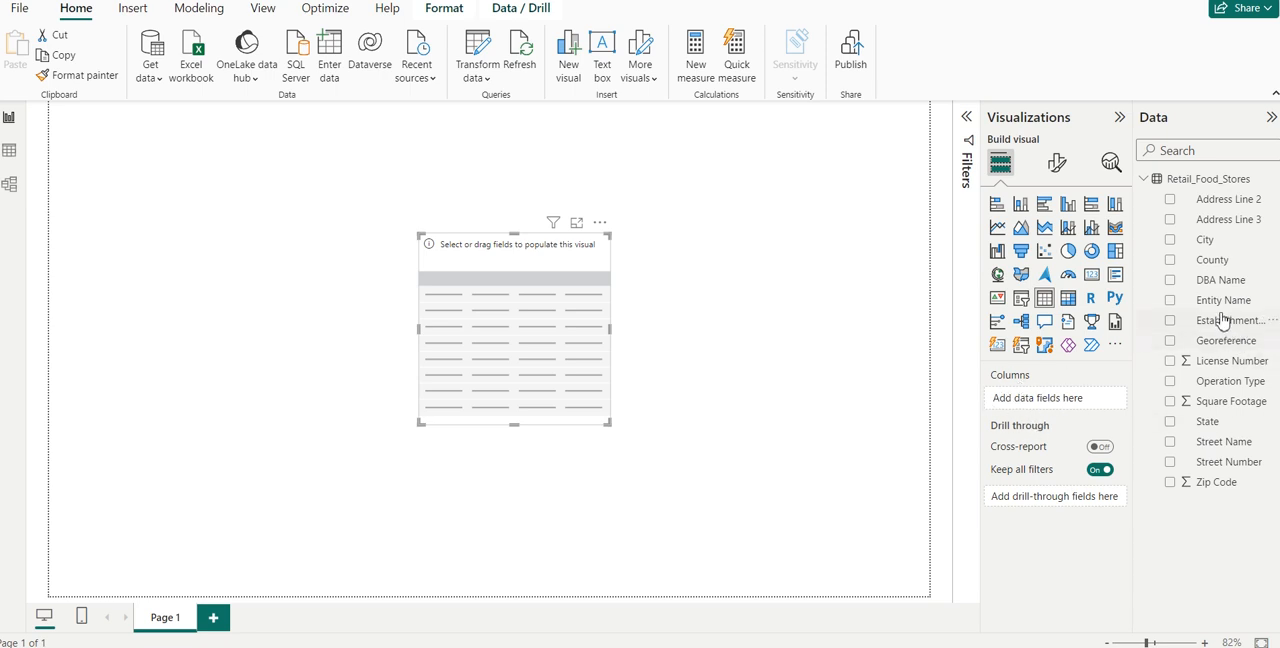
- Add Street Name and Zip Code as columns of the table visual, and enlarge and reposition it to fit them
left_click_drag(1216, 443, 1066, 405)
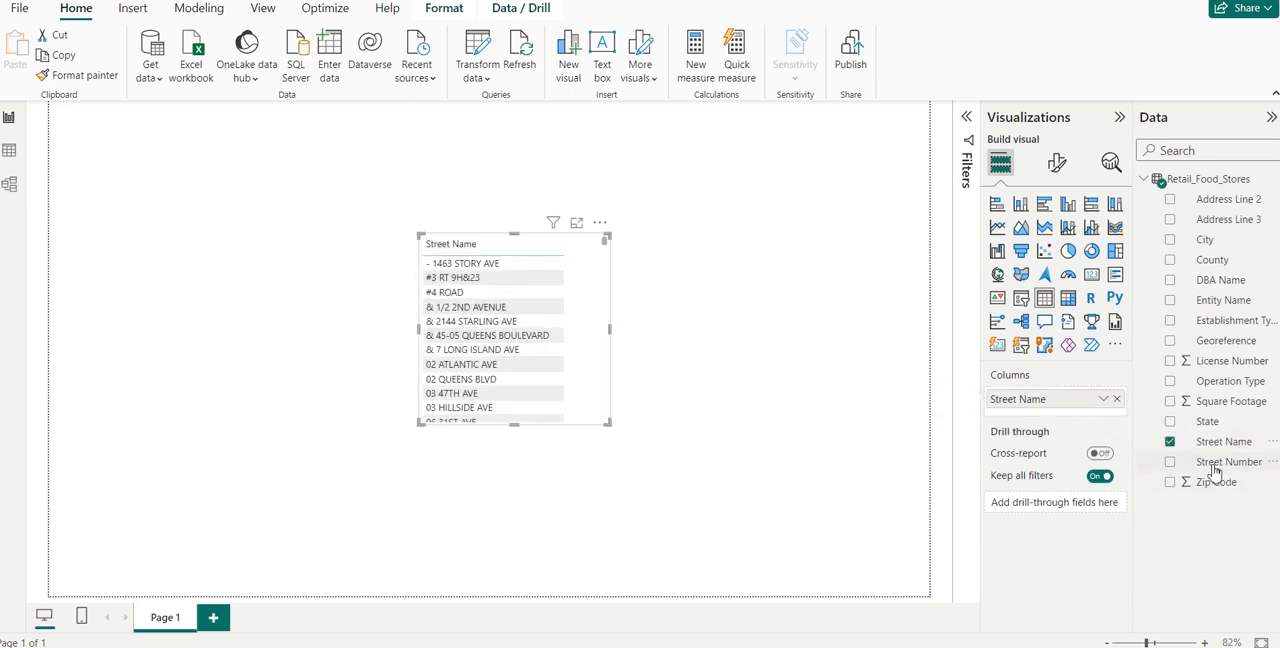
left_click_drag(1208, 486, 1056, 415)
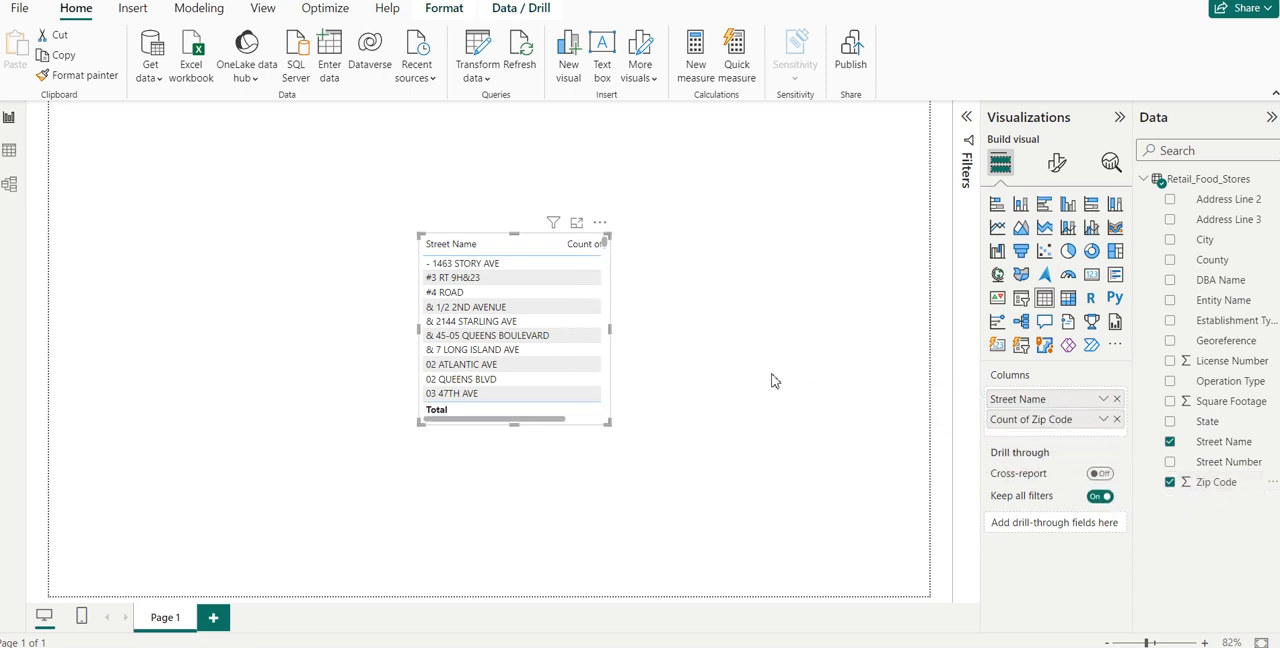
left_click_drag(604, 425, 673, 502)
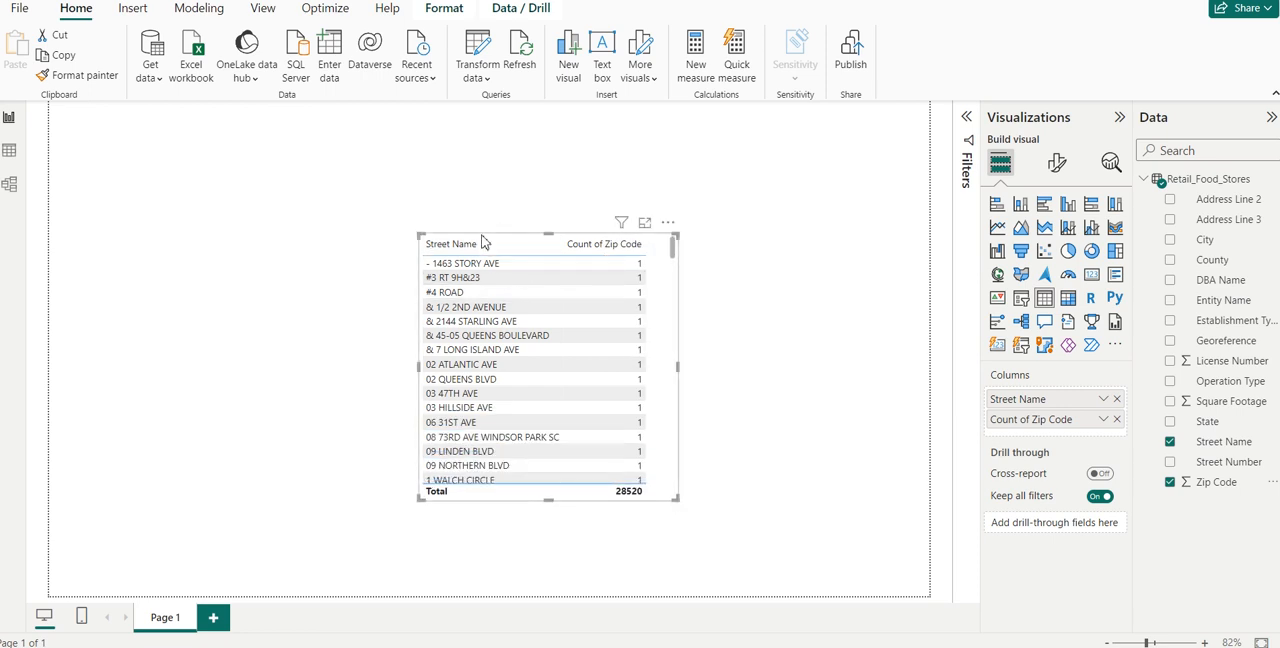
left_click_drag(483, 241, 441, 226)
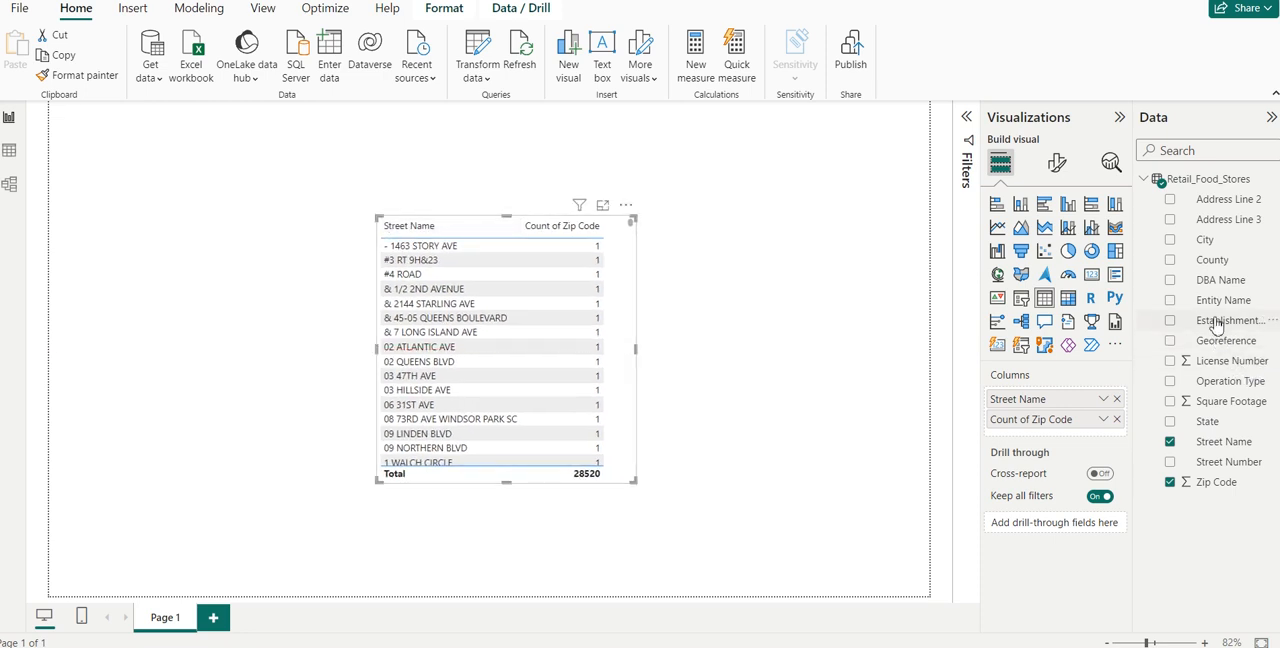
- Add City as the third column of the table visual, and resize and reposition it so all columns fit
left_click_drag(1205, 248, 1051, 440)
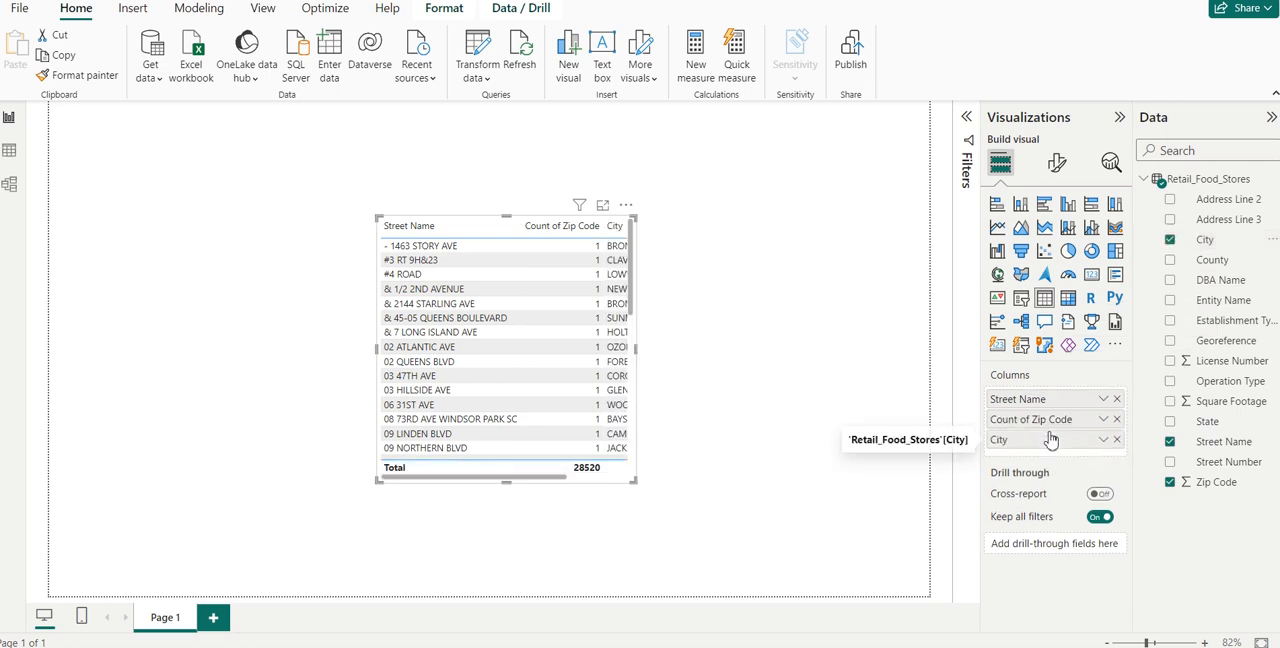
left_click_drag(635, 482, 738, 546)
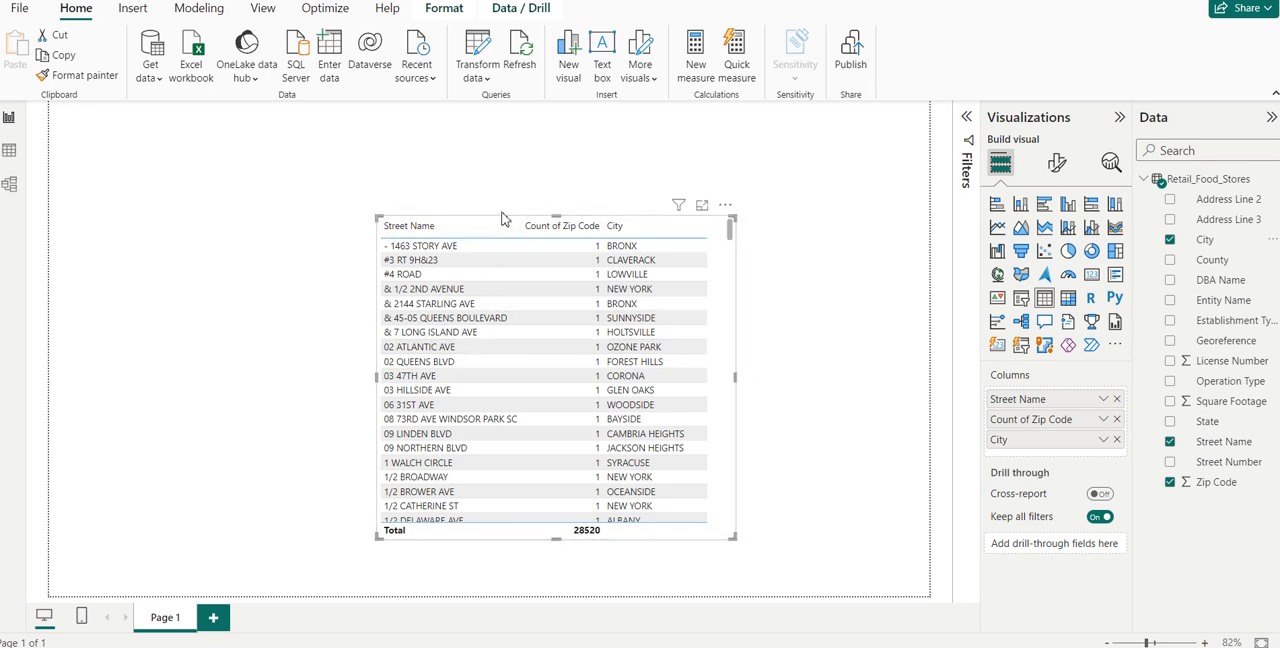
left_click_drag(503, 218, 424, 187)
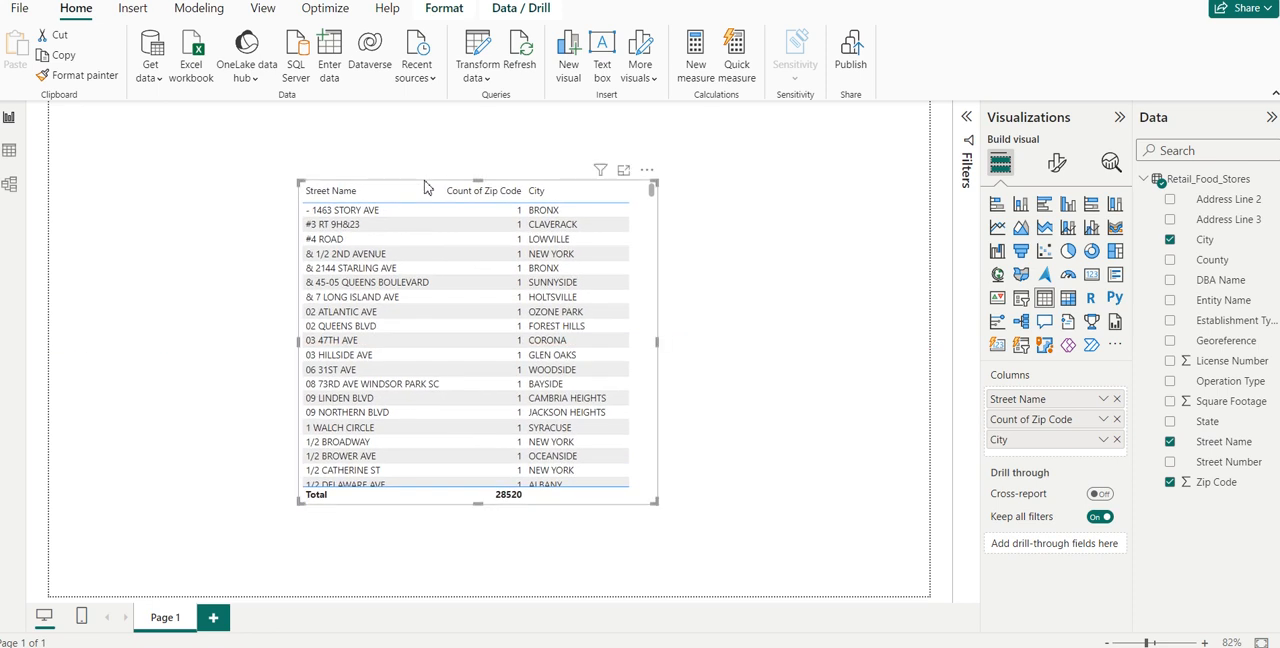
left_click_drag(646, 506, 634, 492)
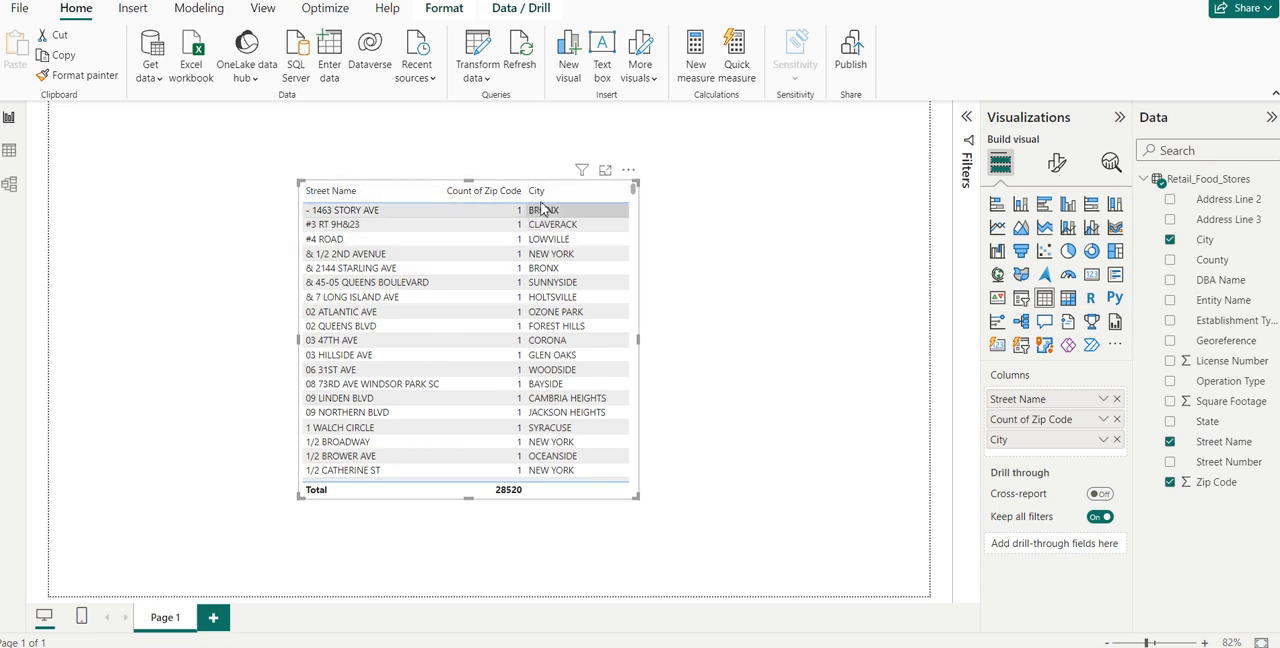
left_click(505, 194)
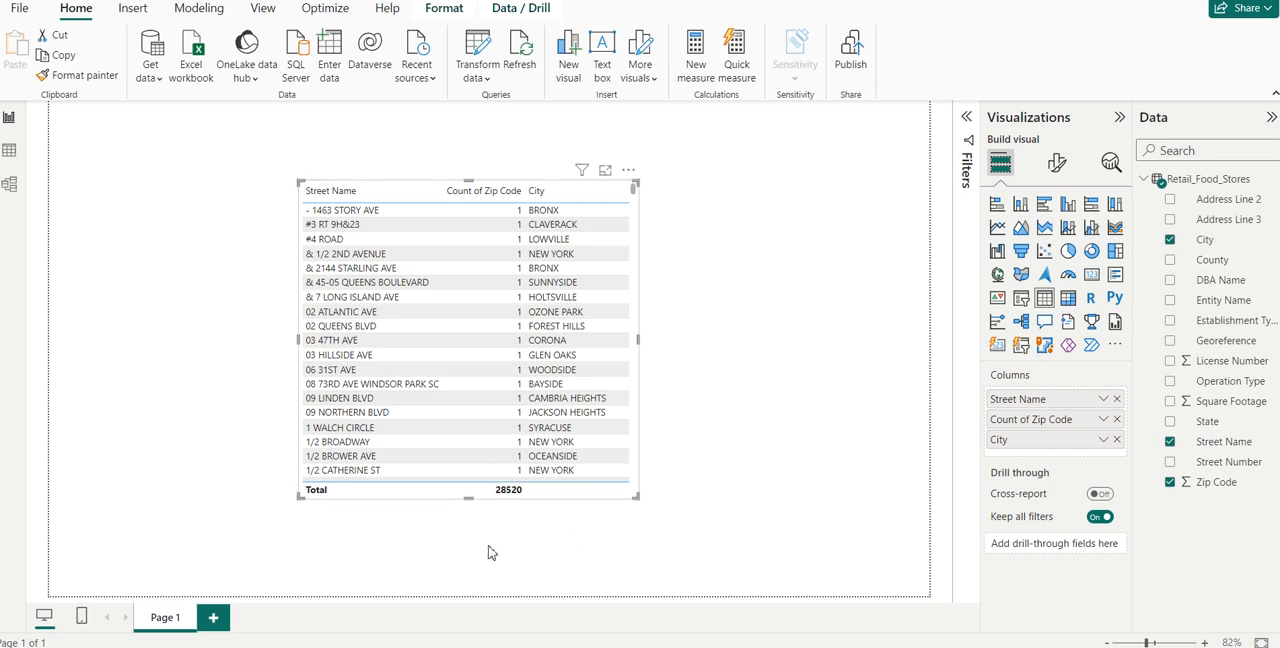
- Convert the table visual to a matrix and widen it across the page
left_click(1069, 300)
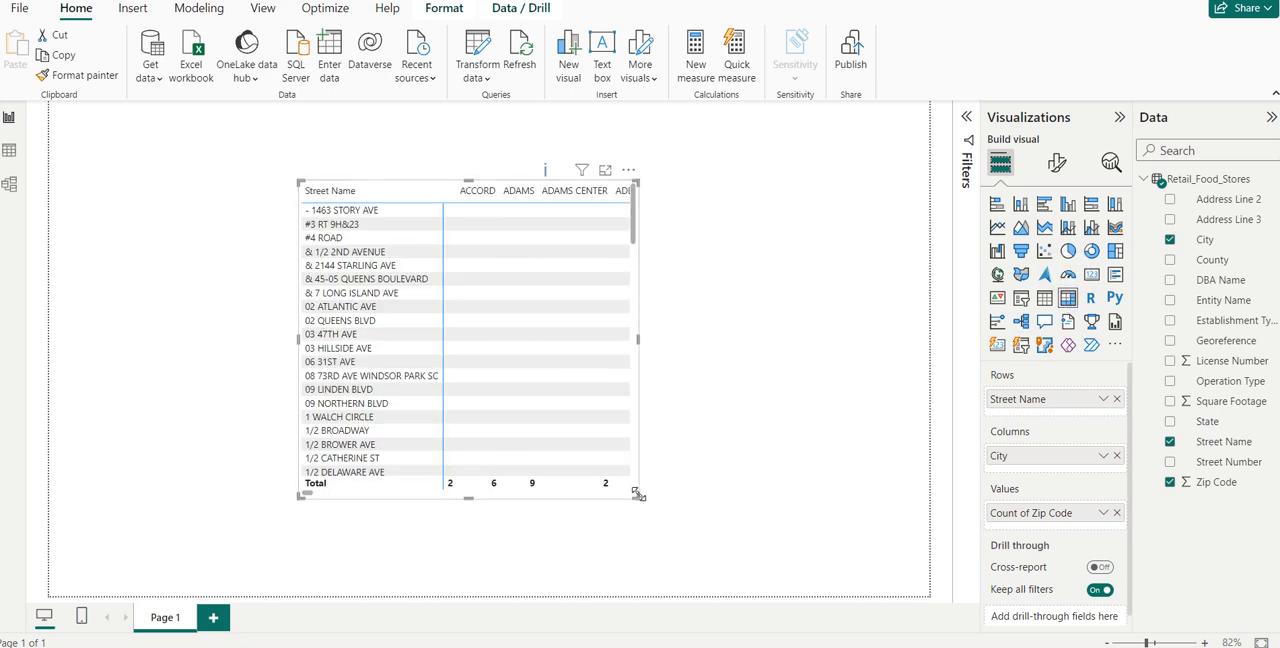
left_click_drag(636, 497, 863, 515)
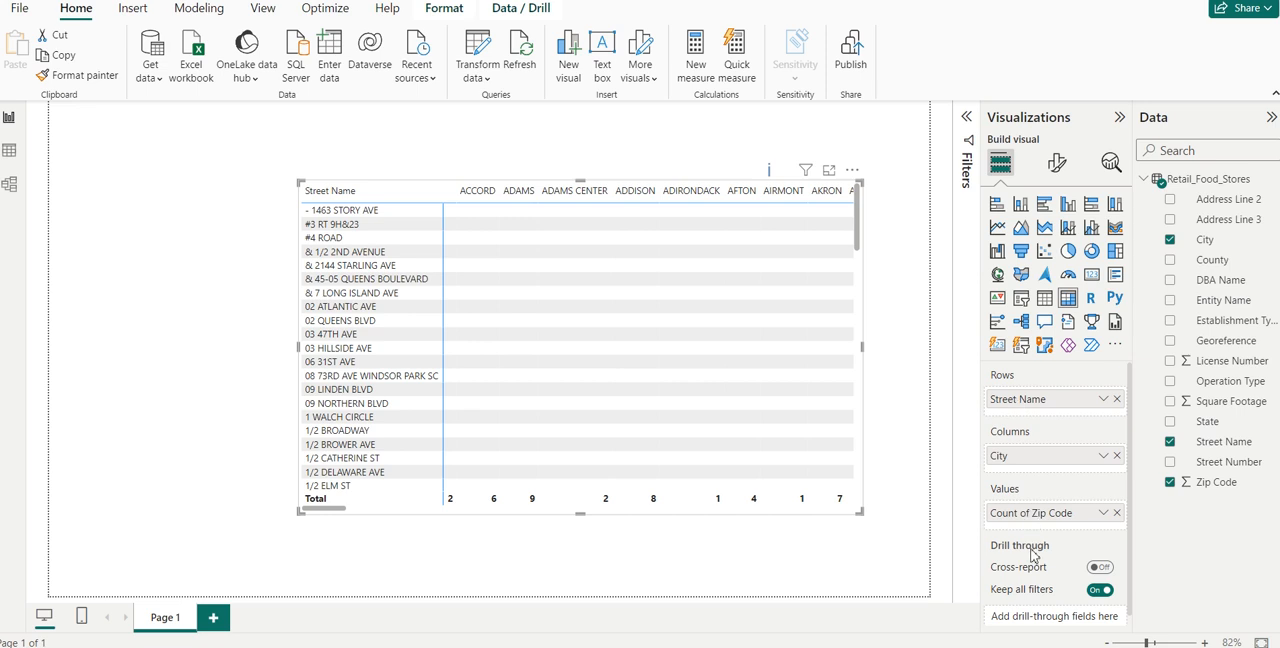
- Switch the visual to a table and back to a matrix to compare the two layouts
mouse_move(1033, 556)
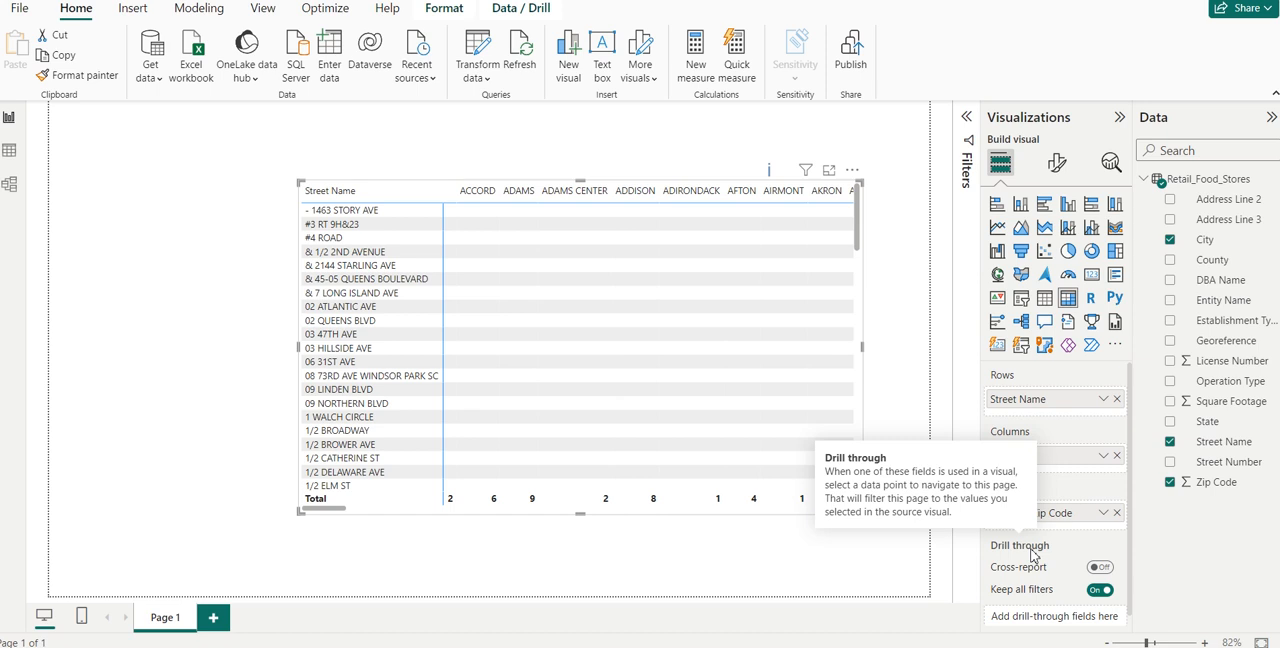
left_click(1045, 300)
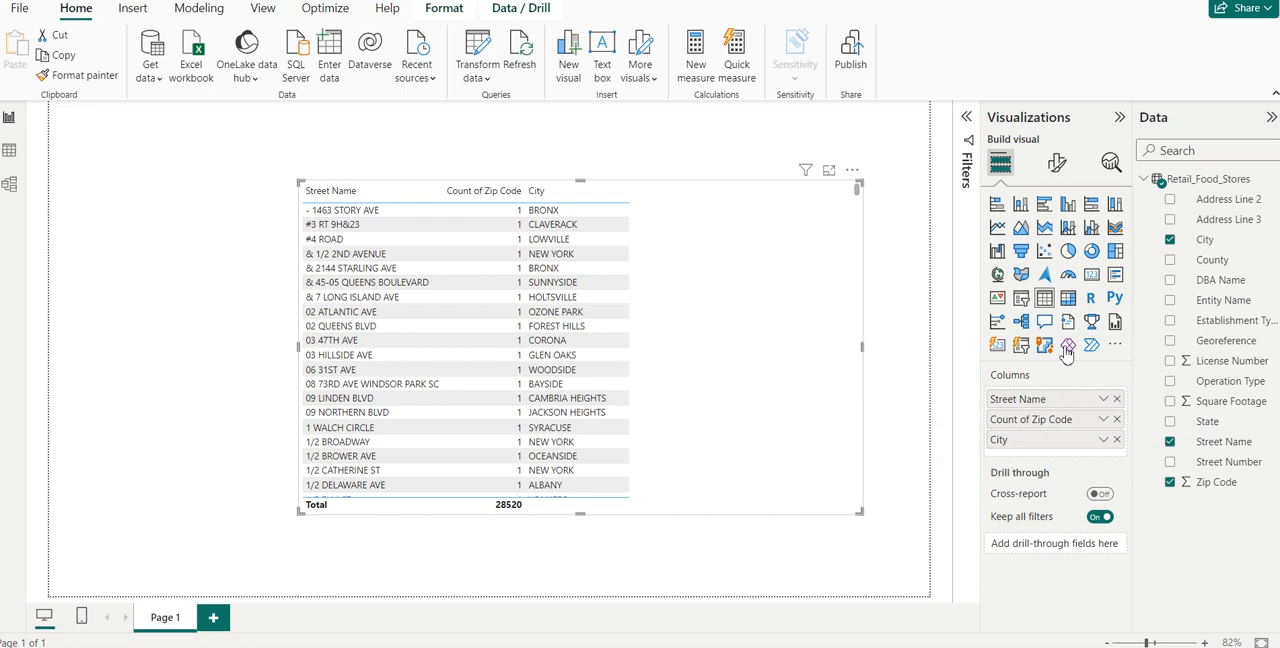
left_click(1068, 300)
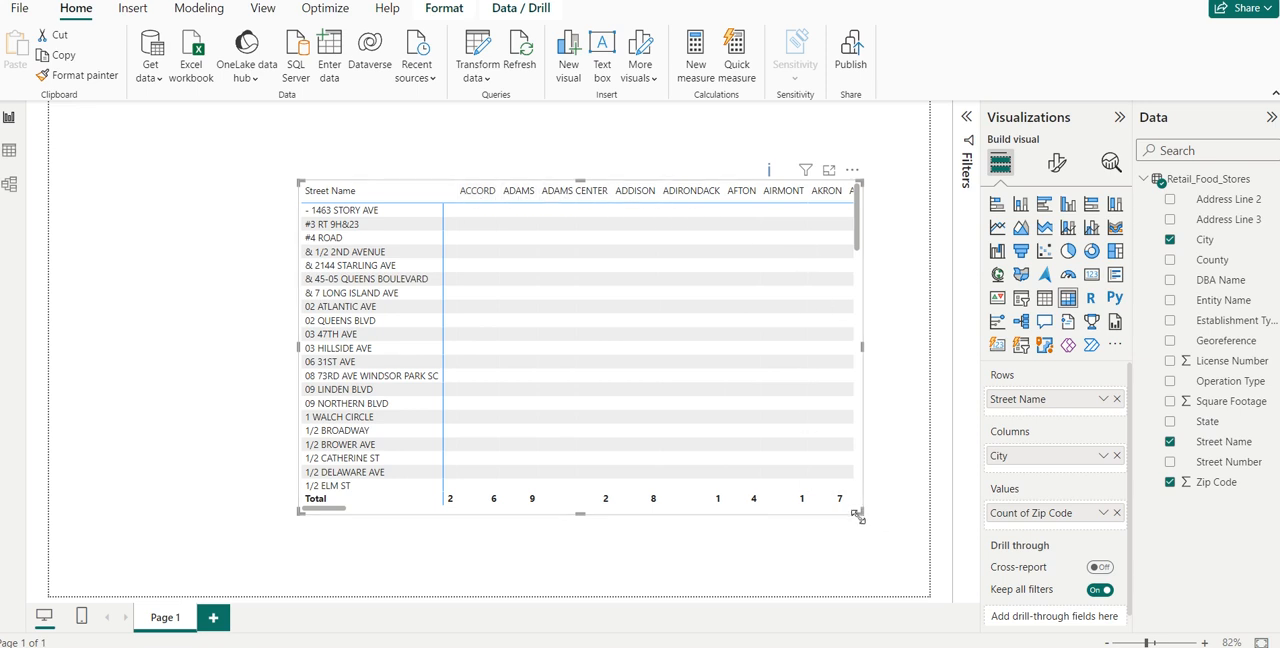
- Enlarge the matrix in both directions and move it up toward the page's upper-left area
left_click_drag(857, 513, 883, 520)
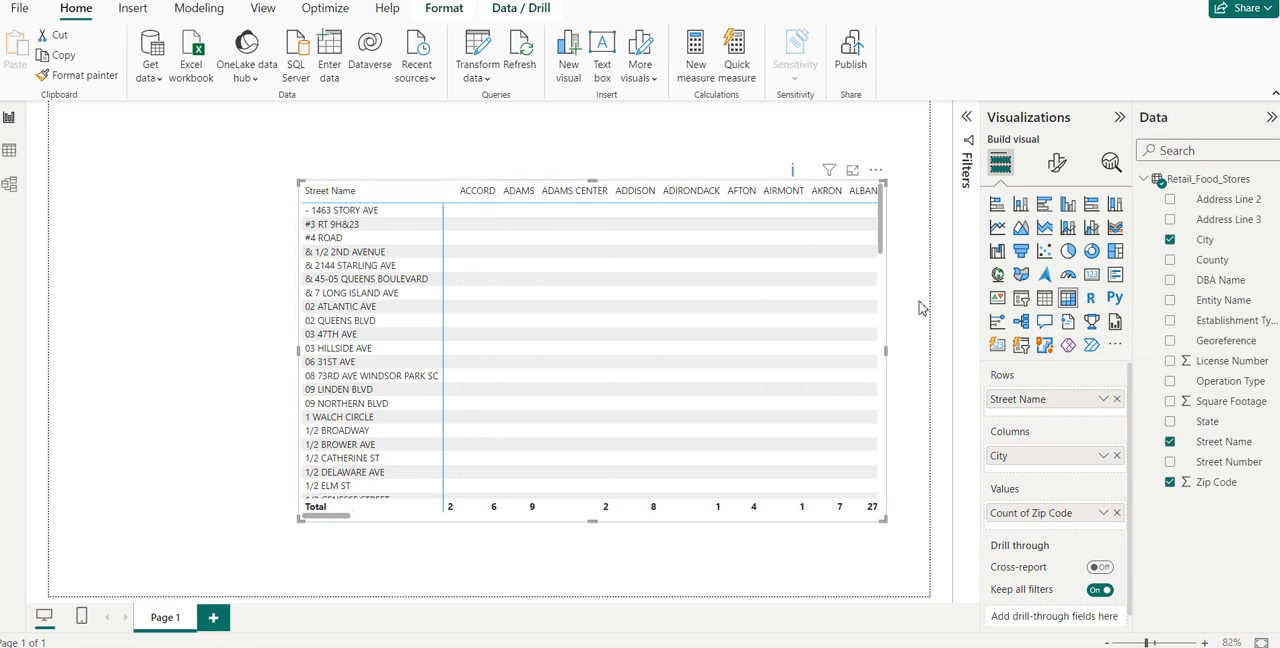
left_click_drag(880, 228, 749, 277)
left_click_drag(884, 522, 906, 578)
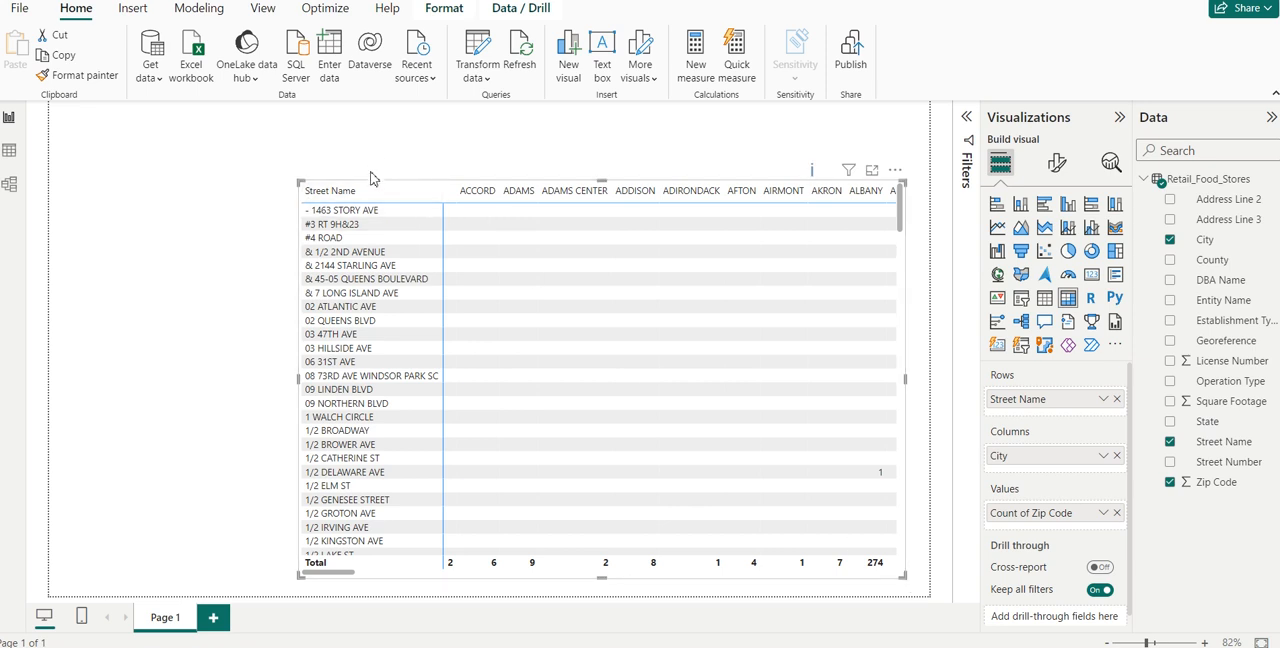
left_click_drag(371, 176, 309, 119)
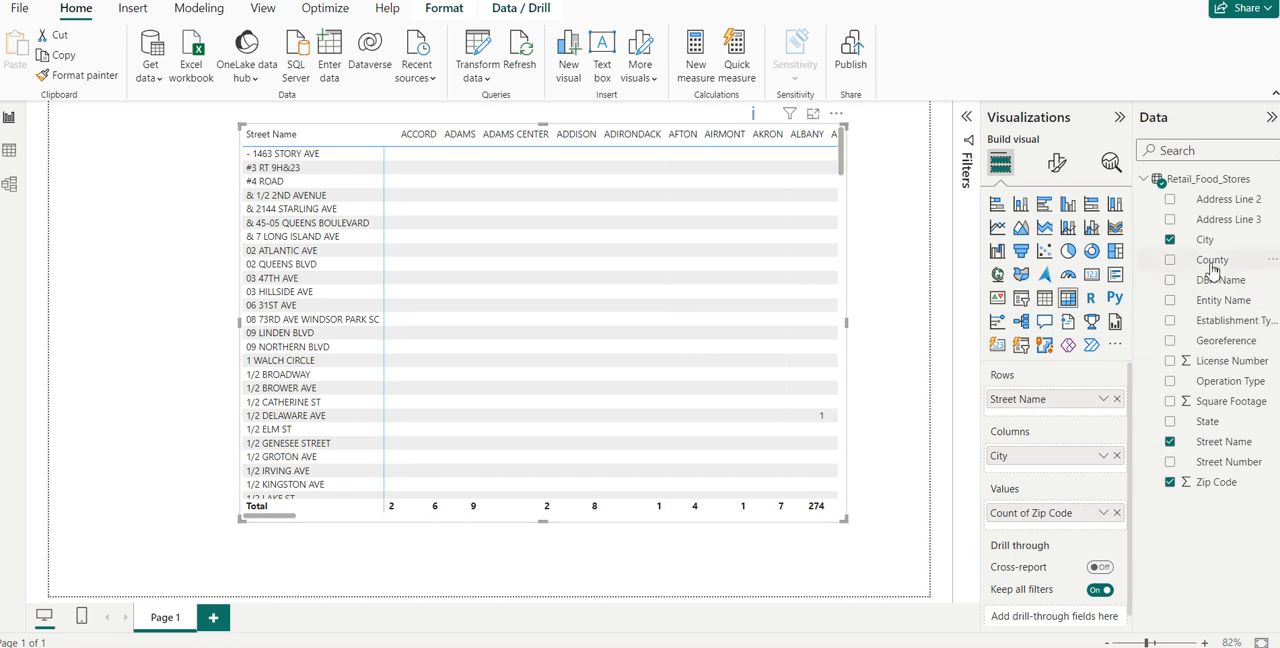
- Replace City with County in the matrix and place County above Street Name in the rows
left_click_drag(1213, 263, 1063, 470)
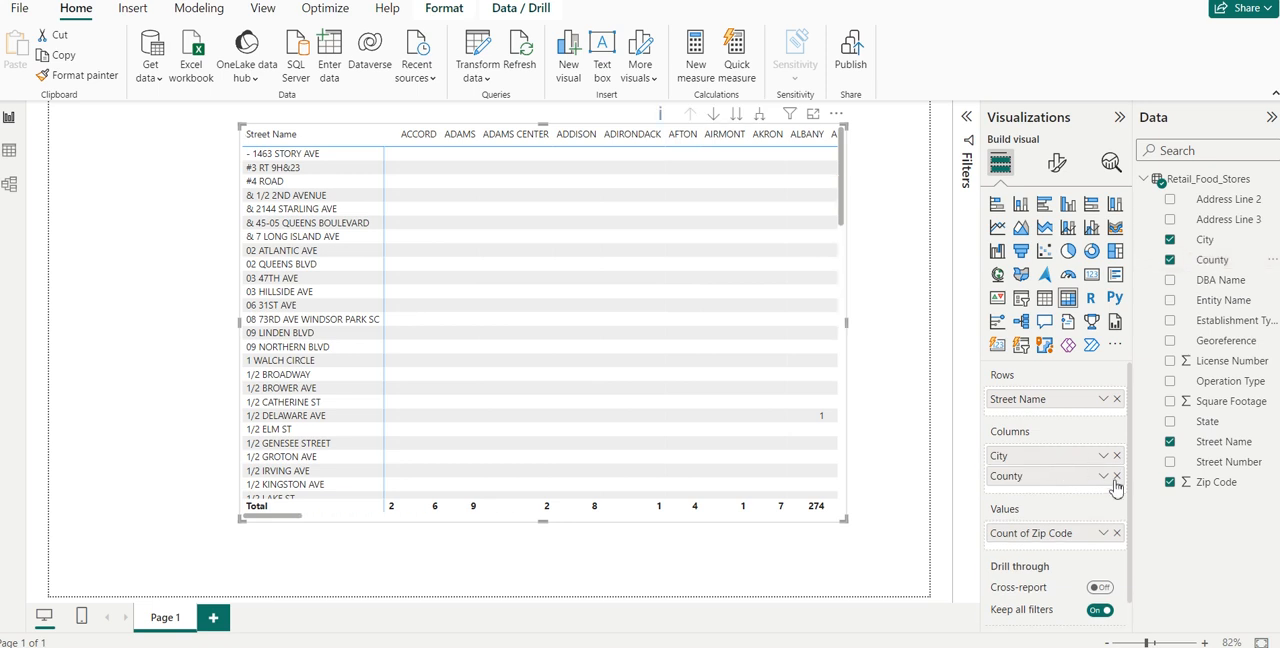
left_click(1117, 456)
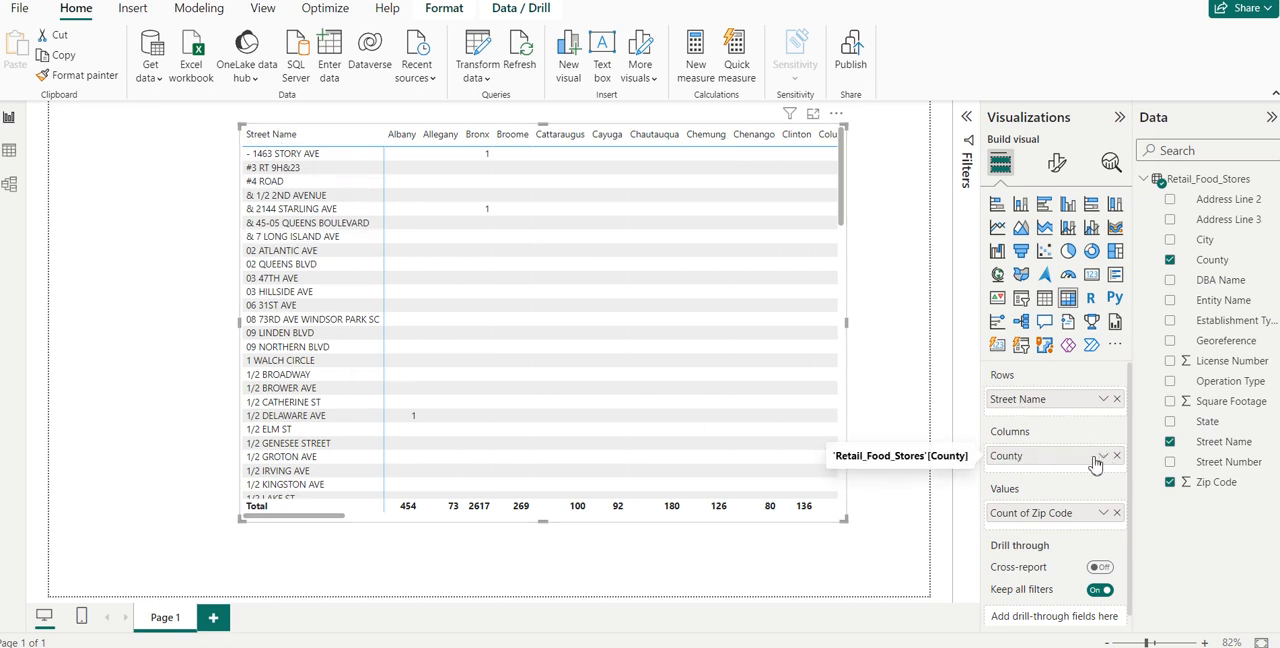
left_click_drag(1080, 462, 1060, 396)
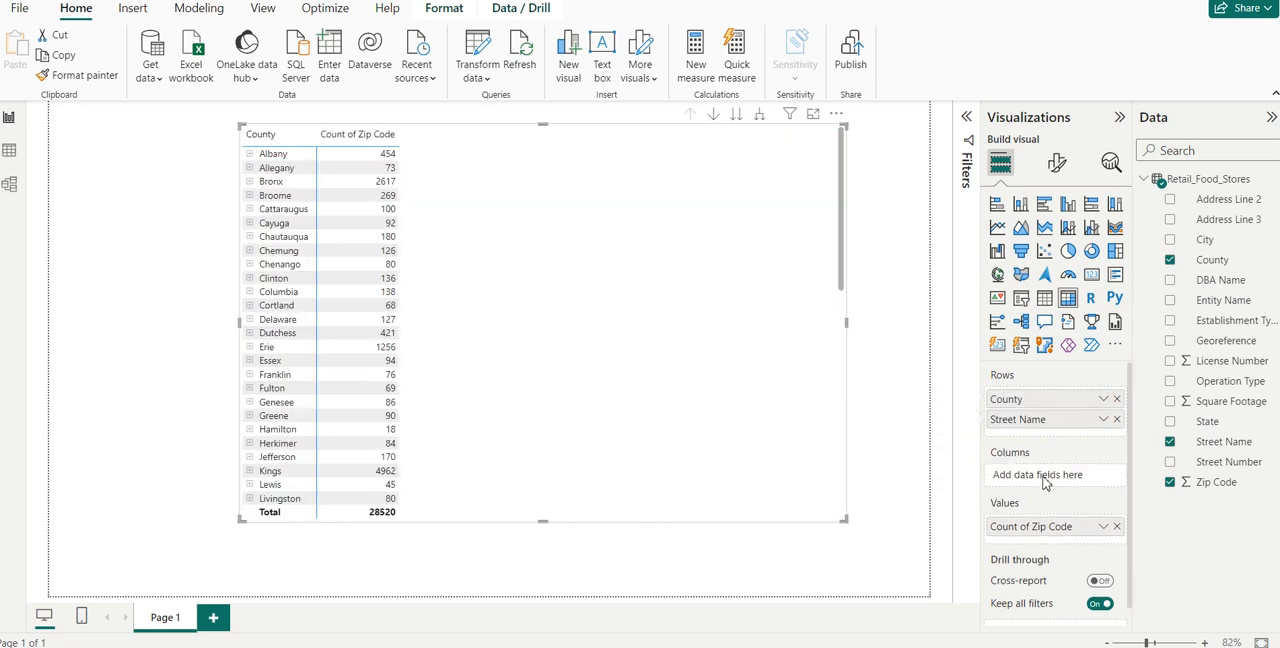
- Move Street Name from the matrix rows to its columns, and replace it there with License Number
left_click_drag(1008, 421, 1012, 480)
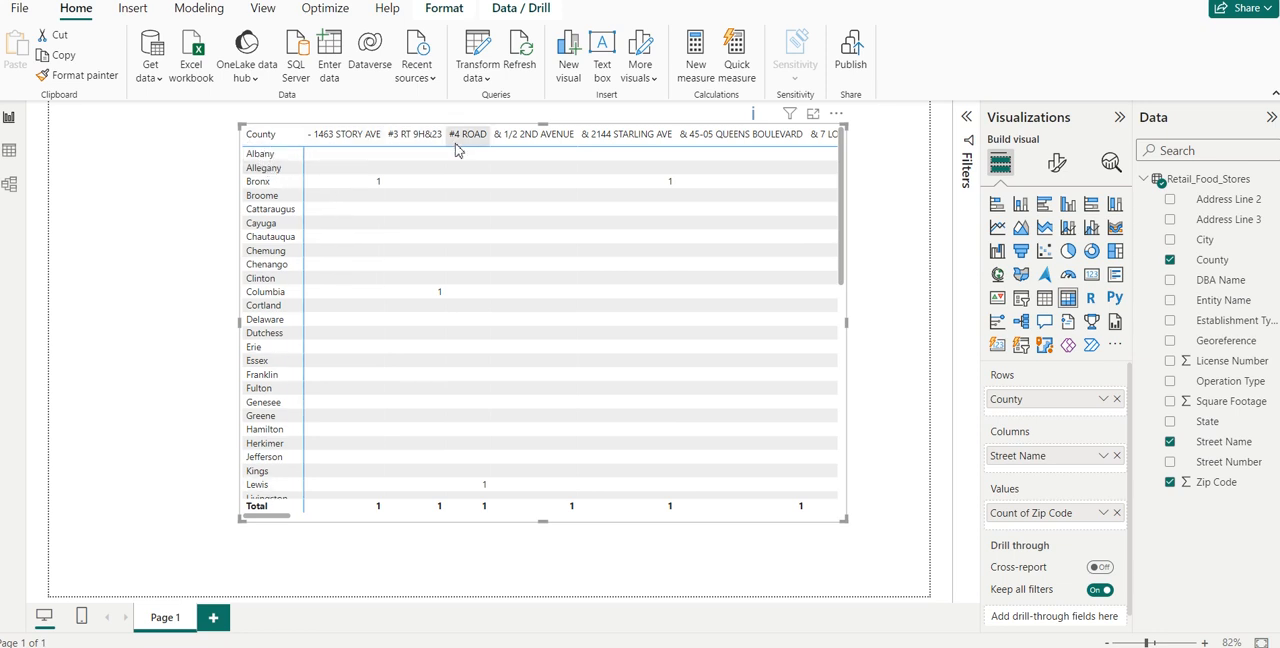
left_click(1117, 456)
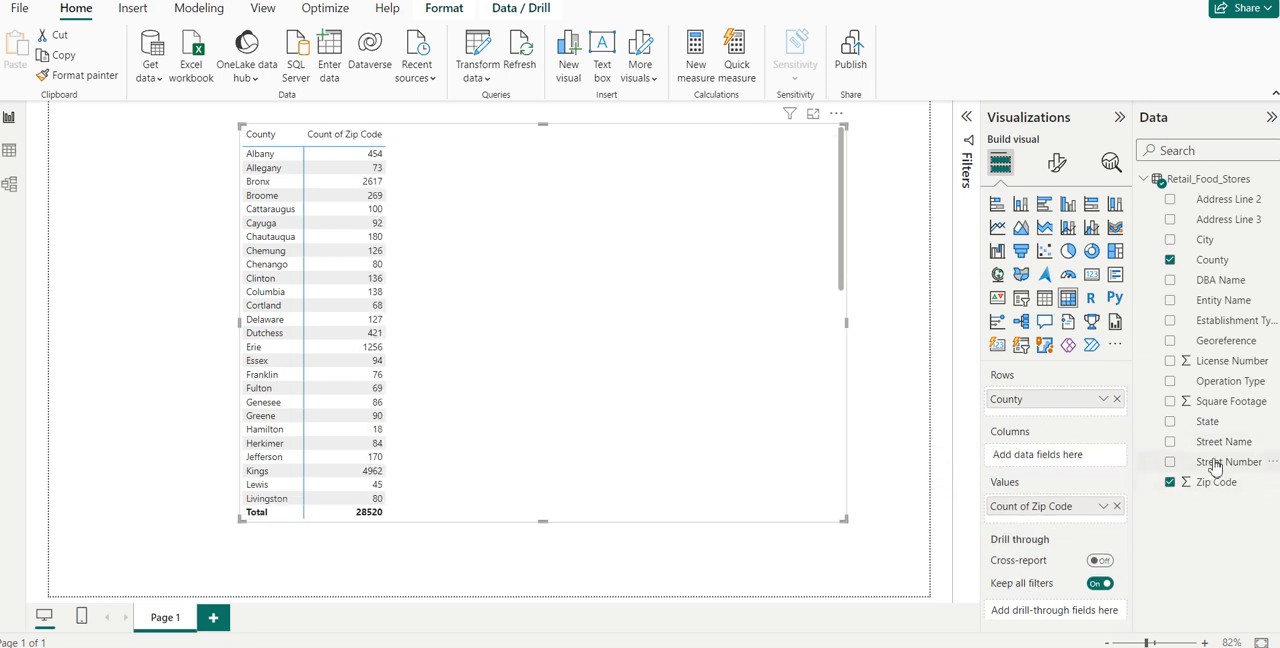
left_click_drag(1224, 364, 1075, 456)
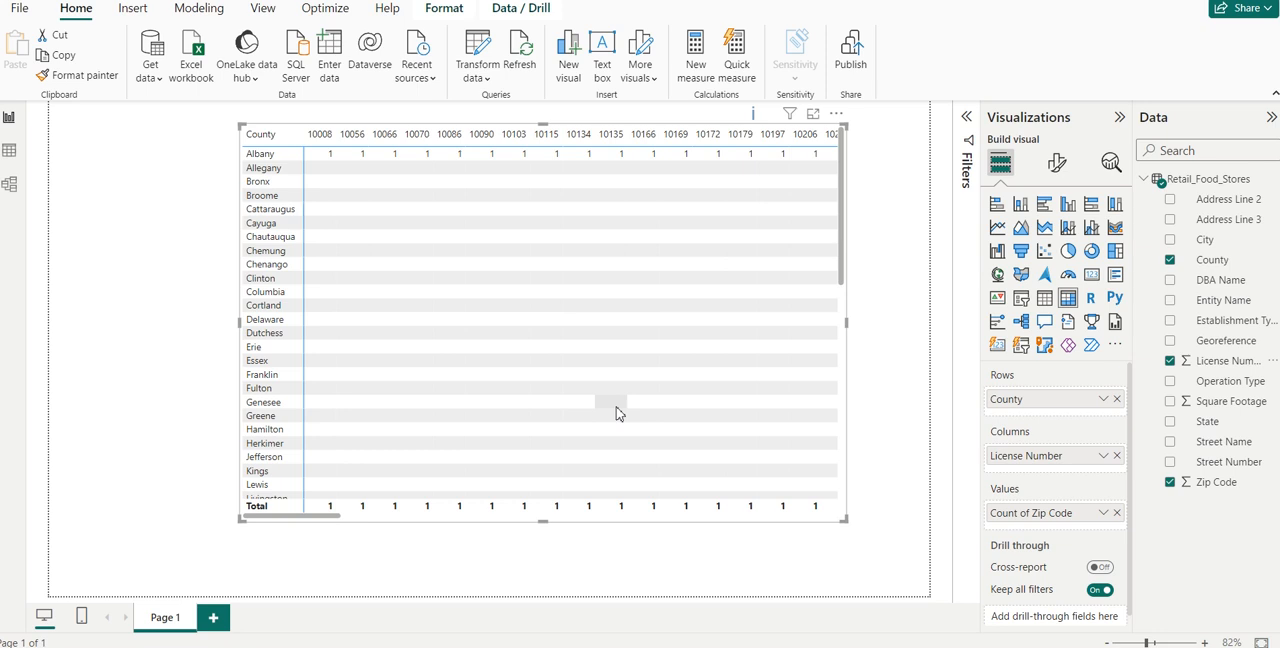
- Show the County and License Number data as a table, and return it to a matrix
left_click(1045, 305)
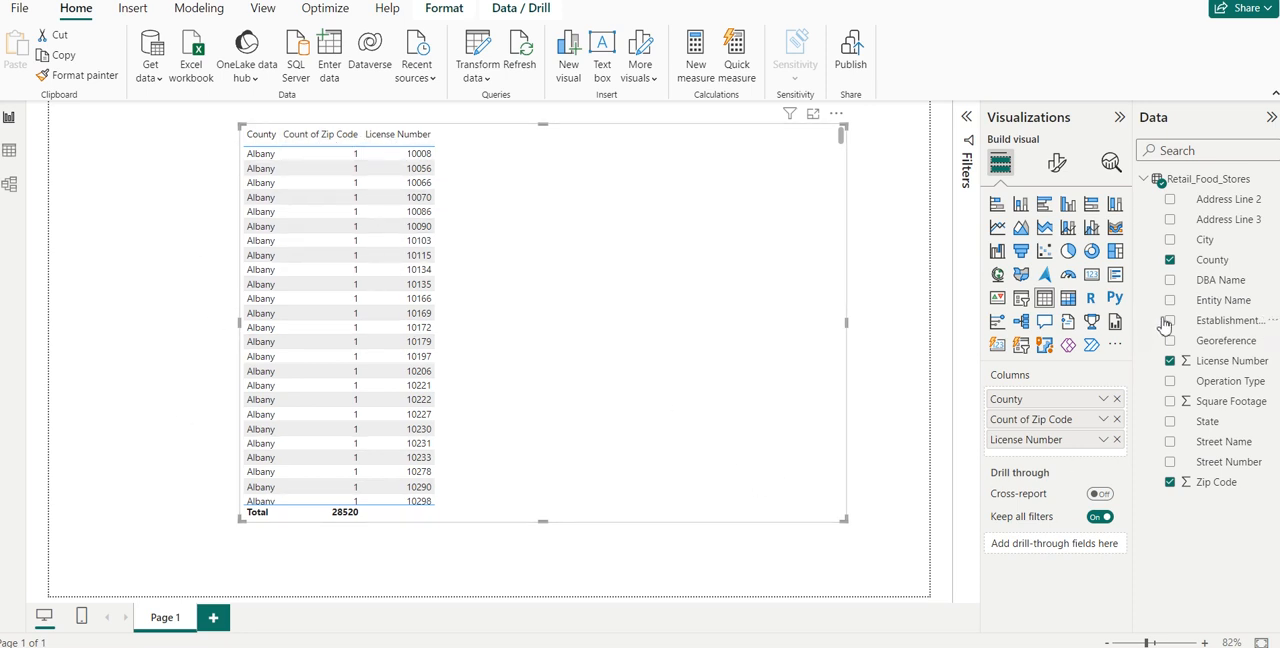
left_click(1068, 300)
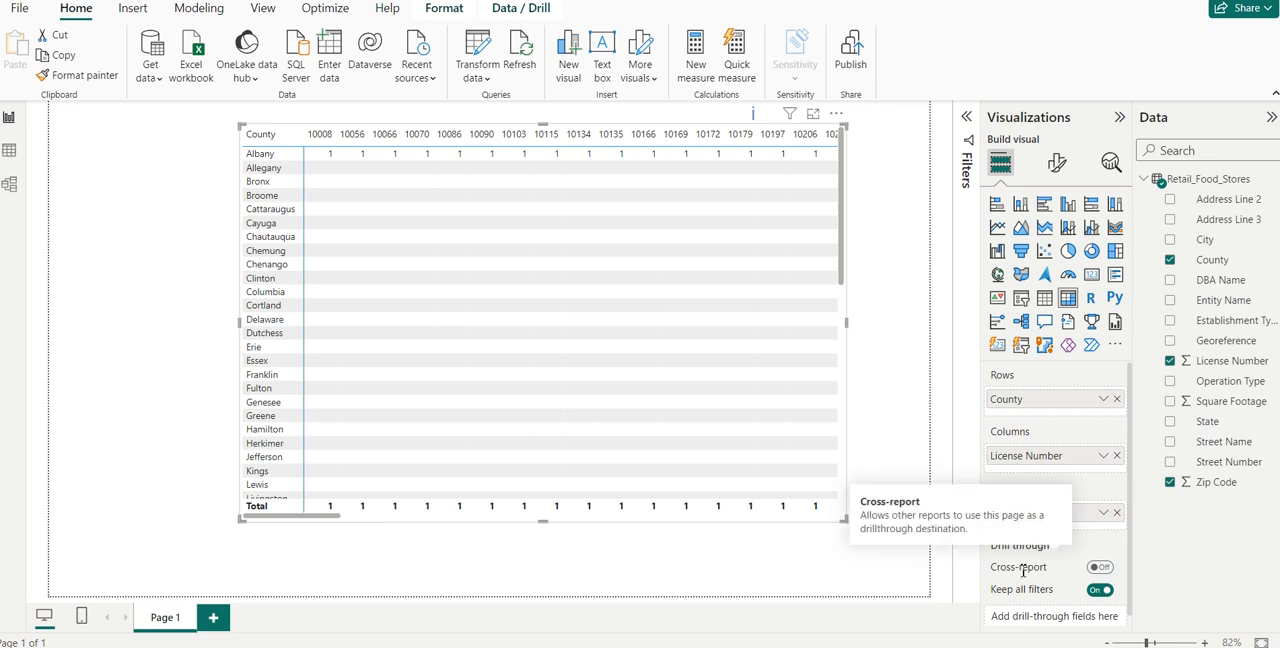
- Enlarge the County matrix and shift it left and slightly down on the page
left_click_drag(845, 517, 915, 541)
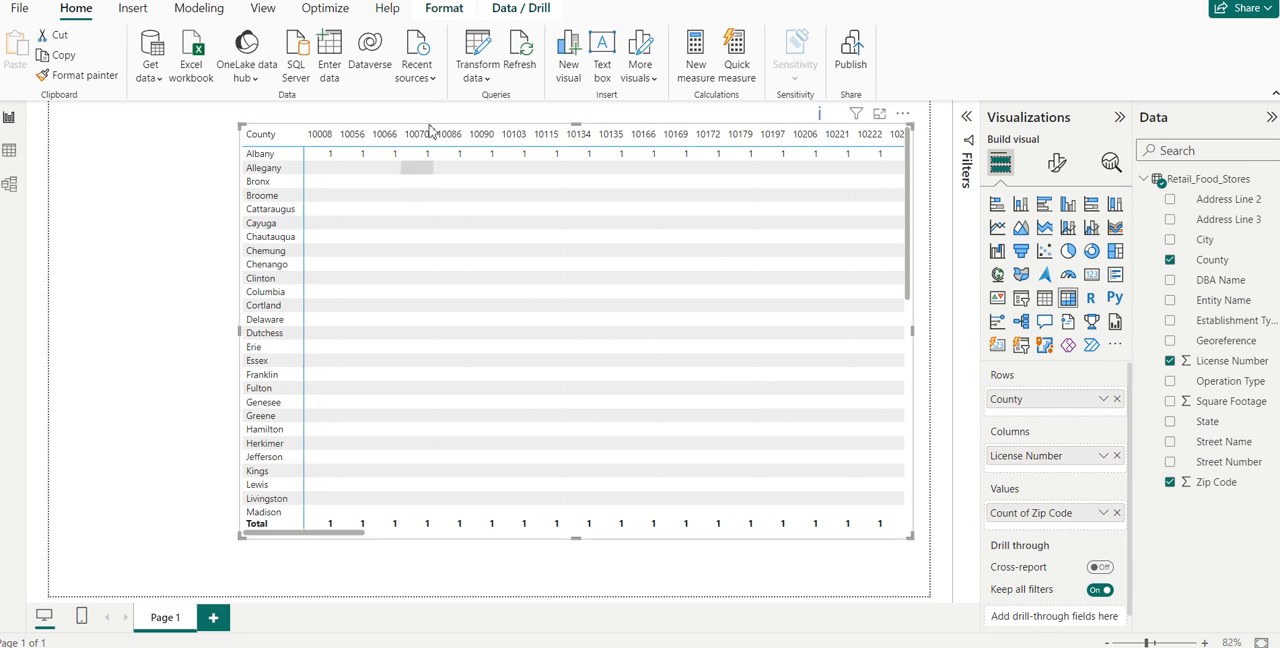
left_click_drag(479, 127, 430, 143)
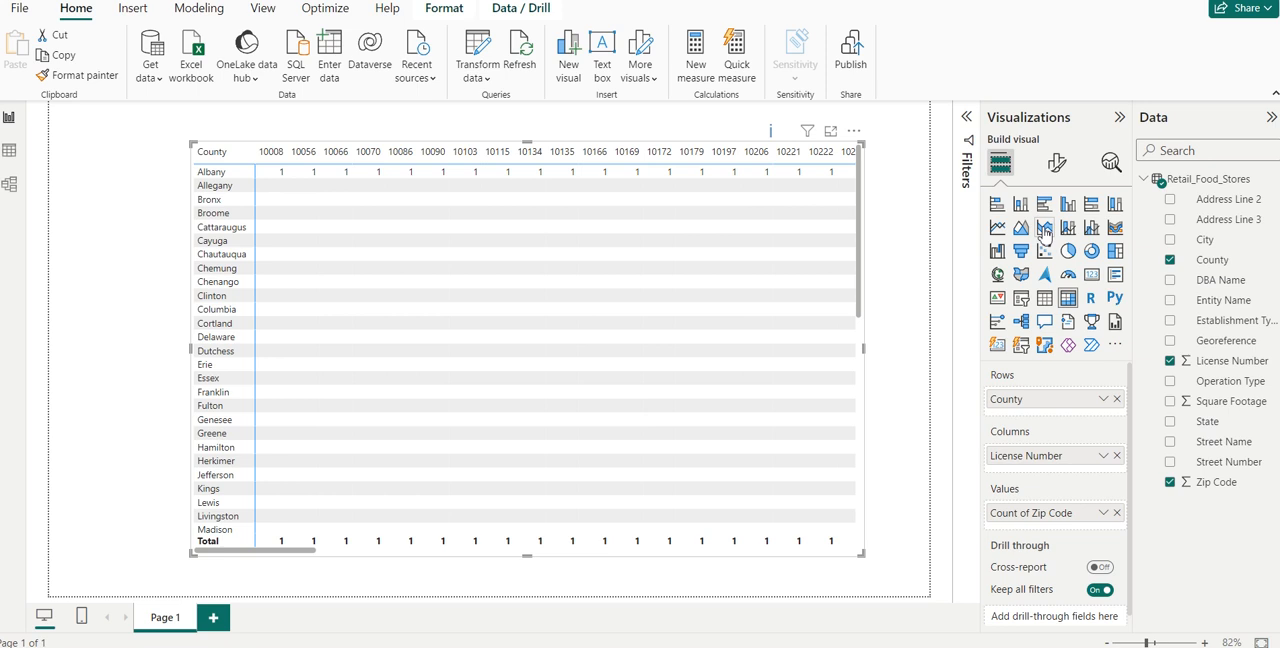
- Try the Minimal style preset on the County matrix, and return it to the Default preset
left_click(1058, 166)
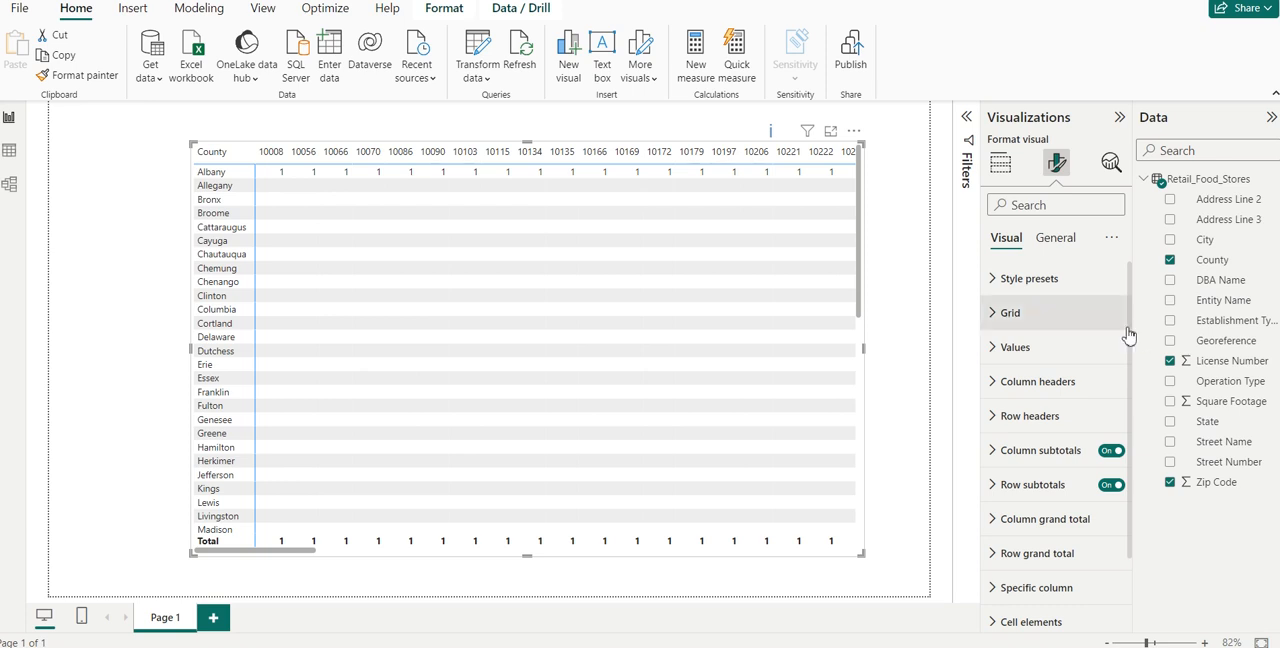
scroll(1131, 340, "down", 1)
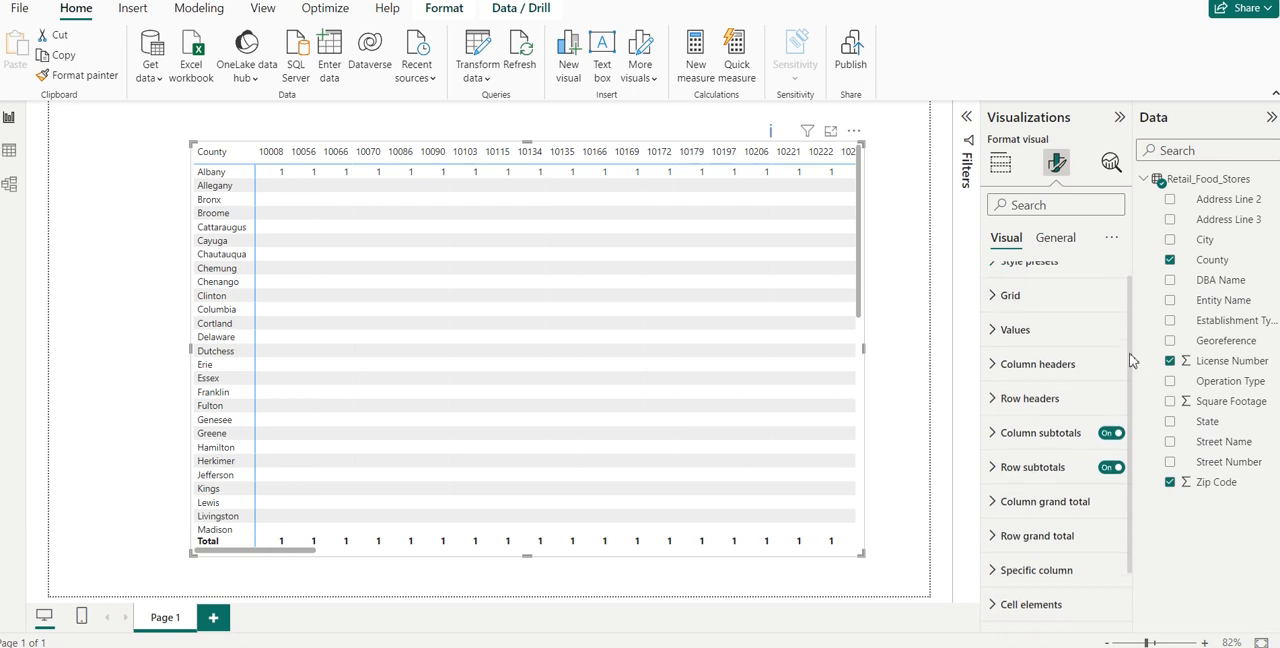
scroll(1131, 340, "up", 1)
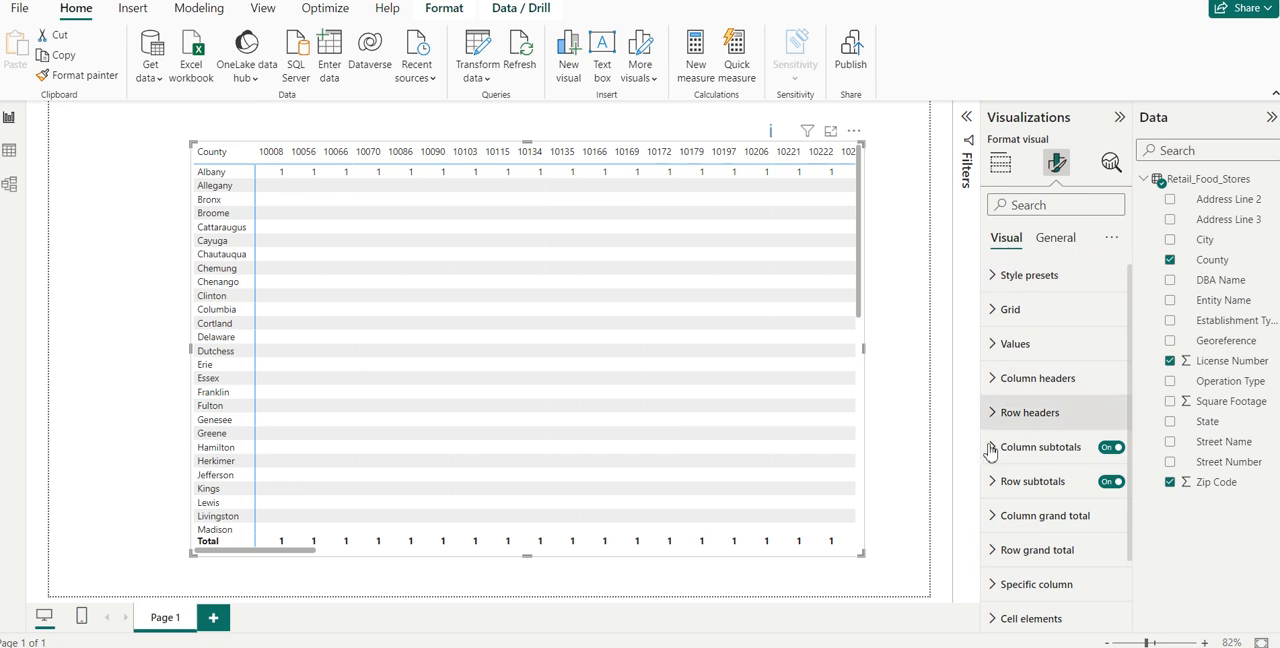
left_click(997, 278)
left_click(995, 387)
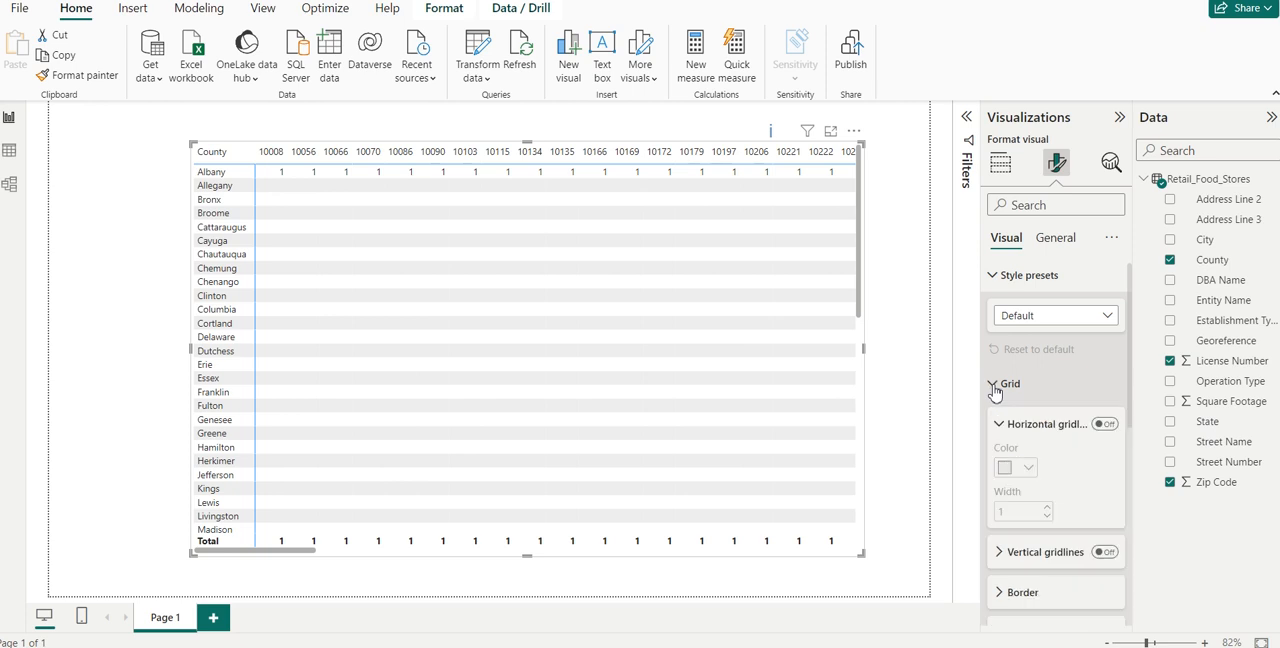
left_click(1045, 317)
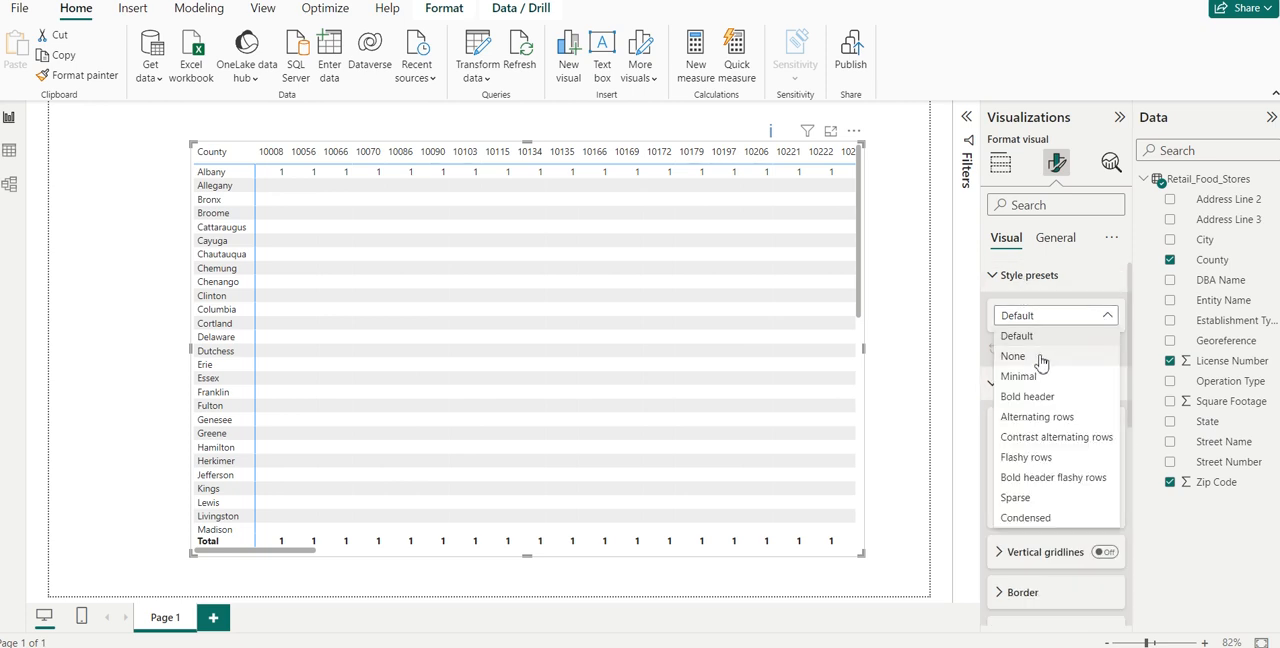
left_click(1019, 376)
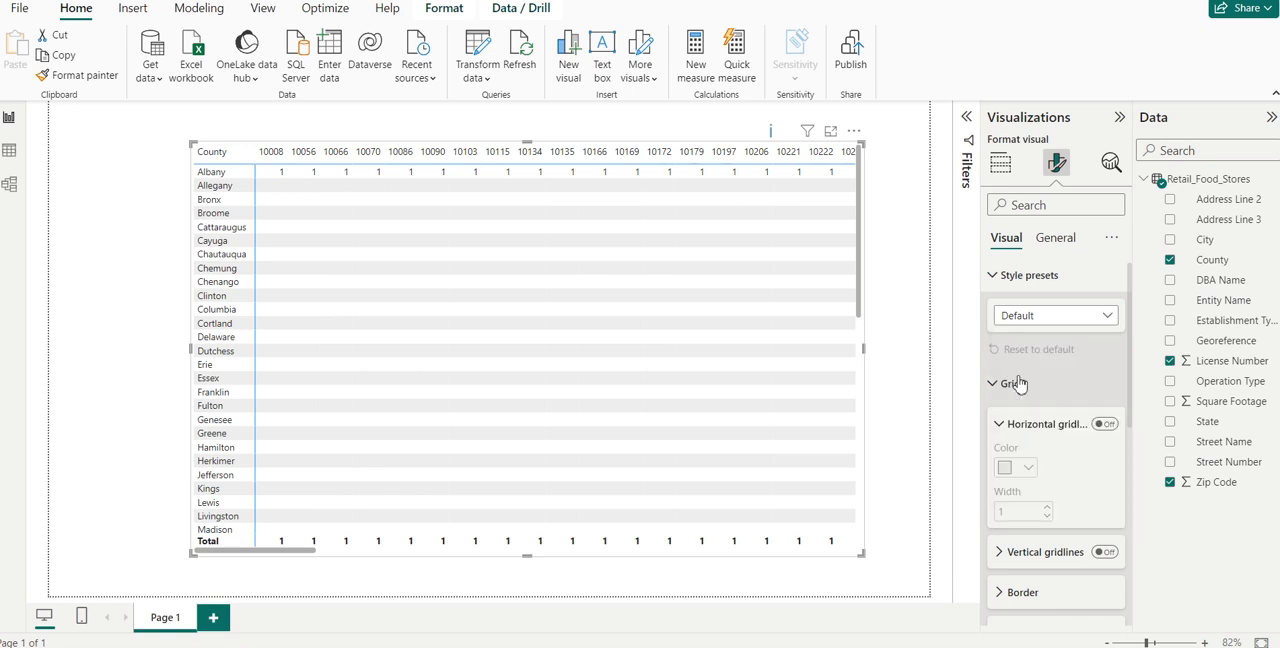
left_click(1043, 320)
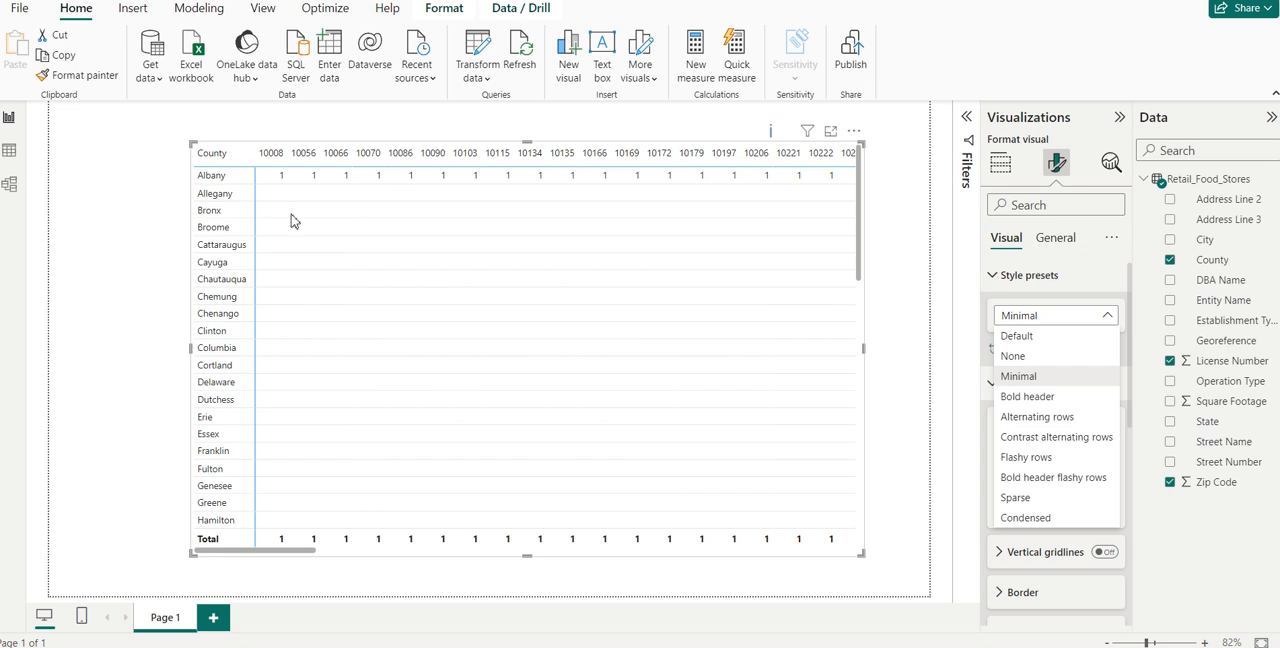
left_click(1031, 340)
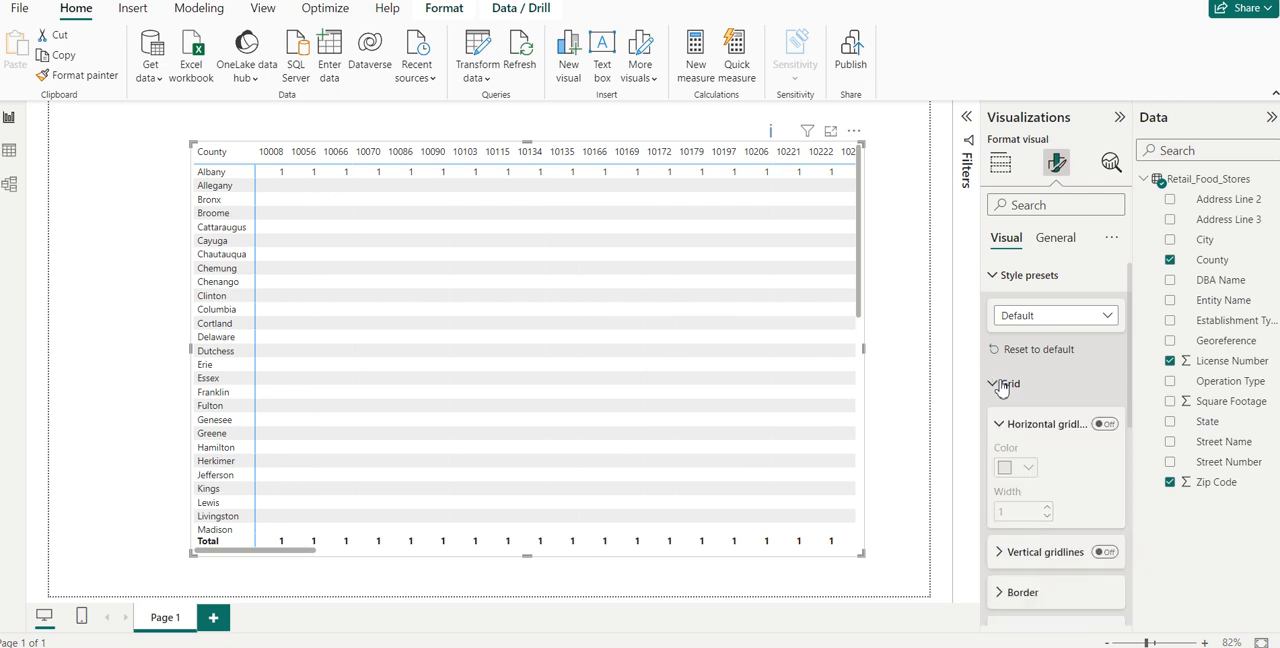
- Set the matrix values' font to Times New Roman and their text colour to orange
left_click(1002, 385)
left_click(1005, 424)
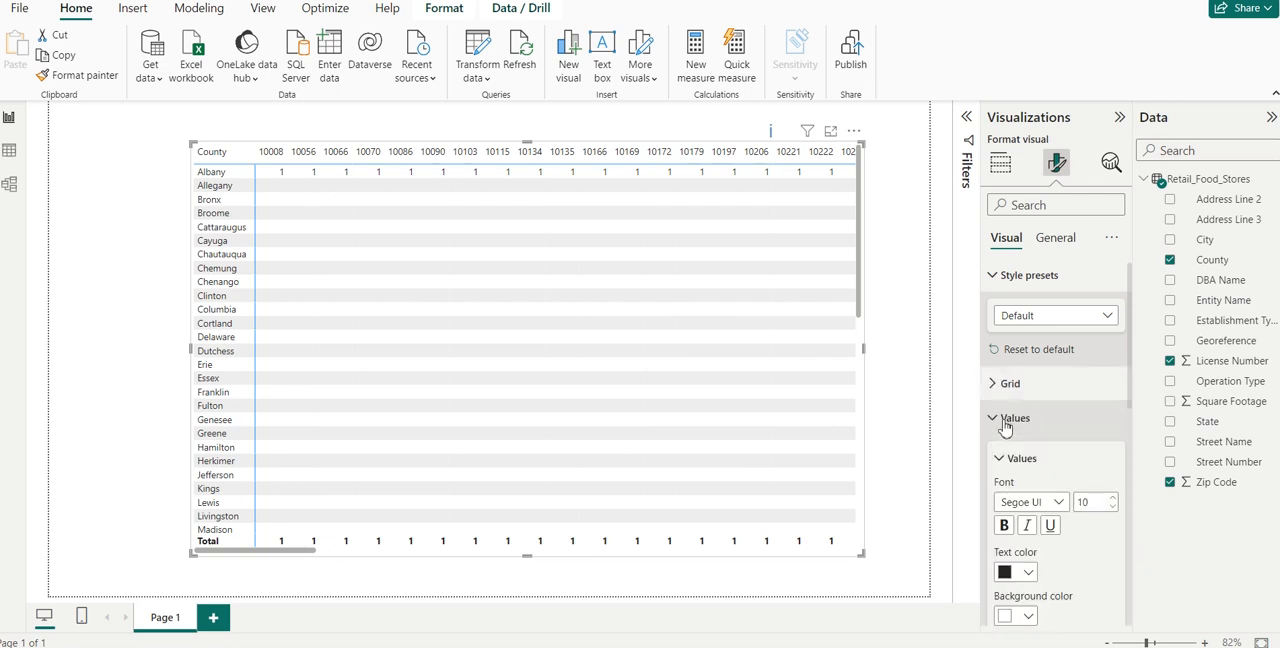
left_click(1060, 505)
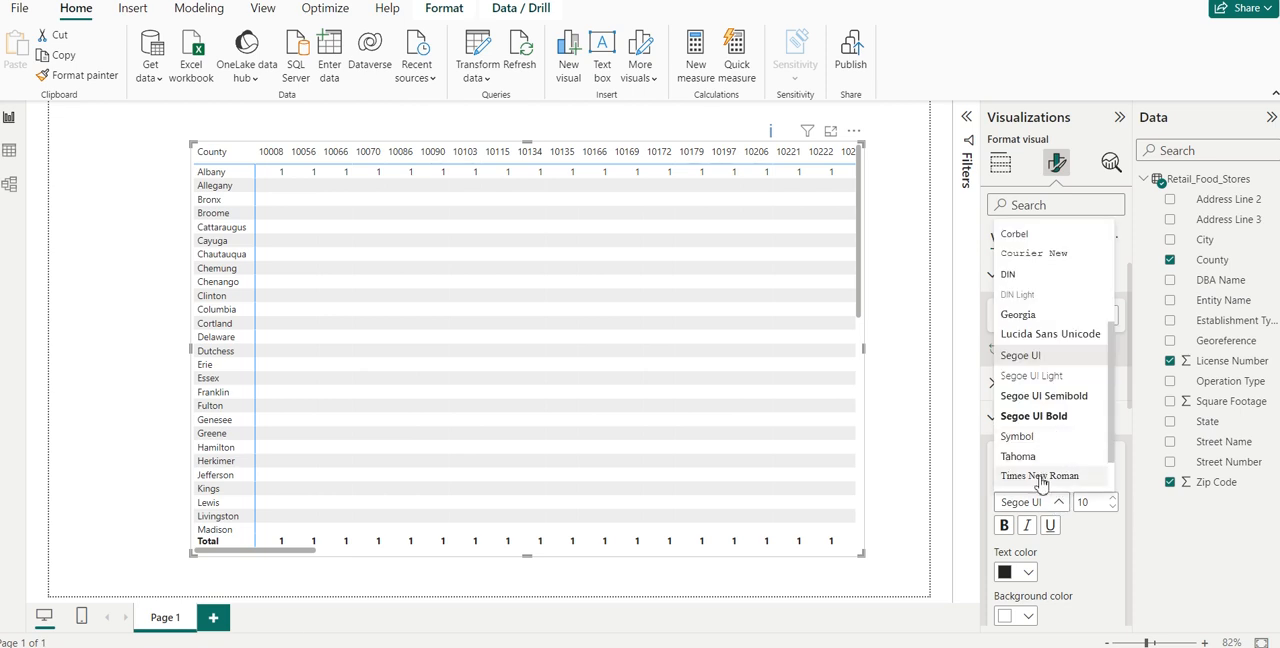
left_click(1045, 477)
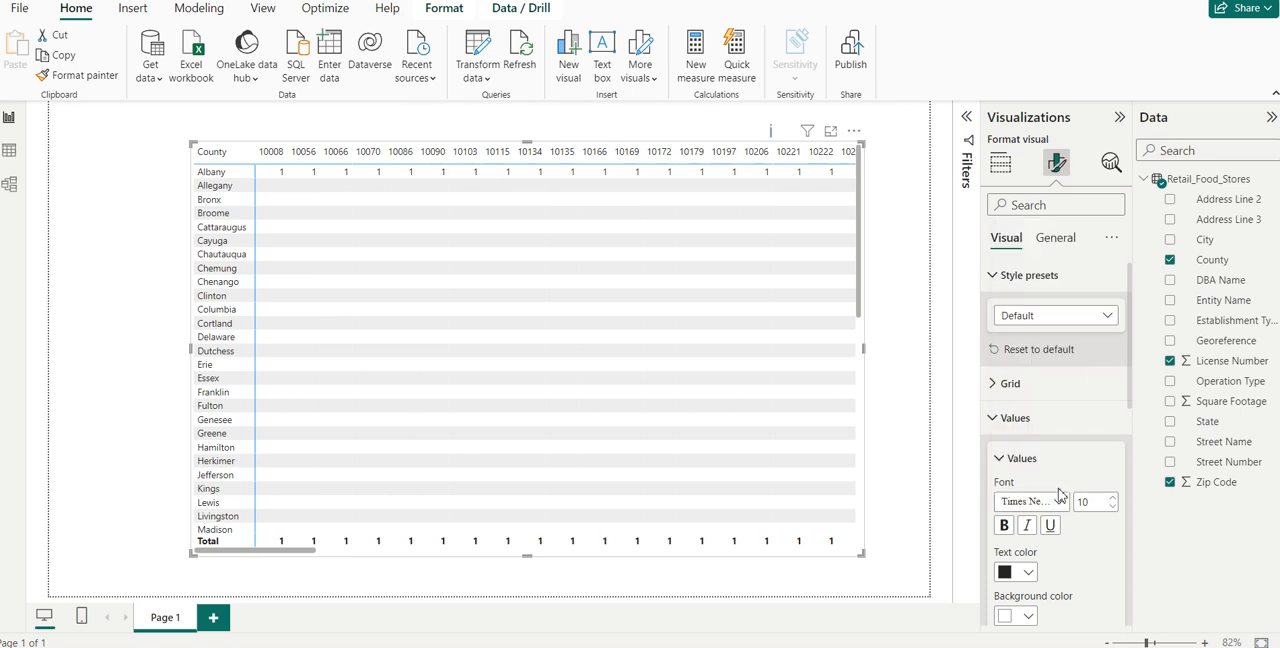
left_click(1028, 574)
left_click(1108, 500)
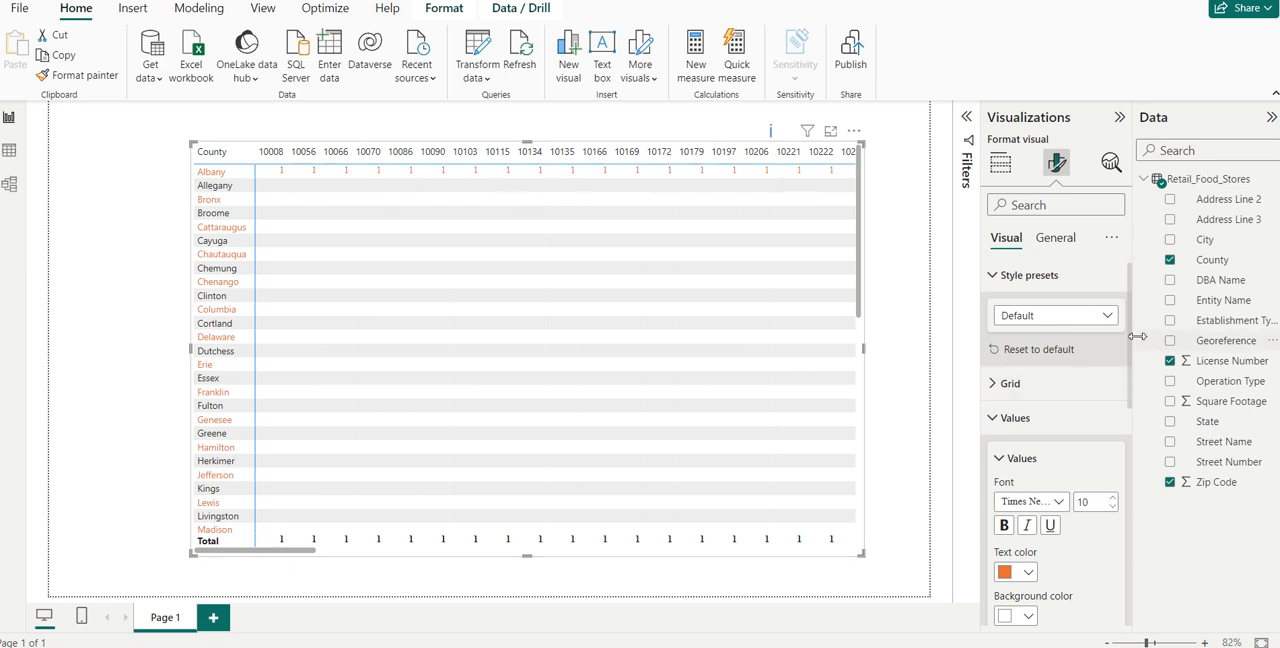
scroll(1120, 340, "down", 3)
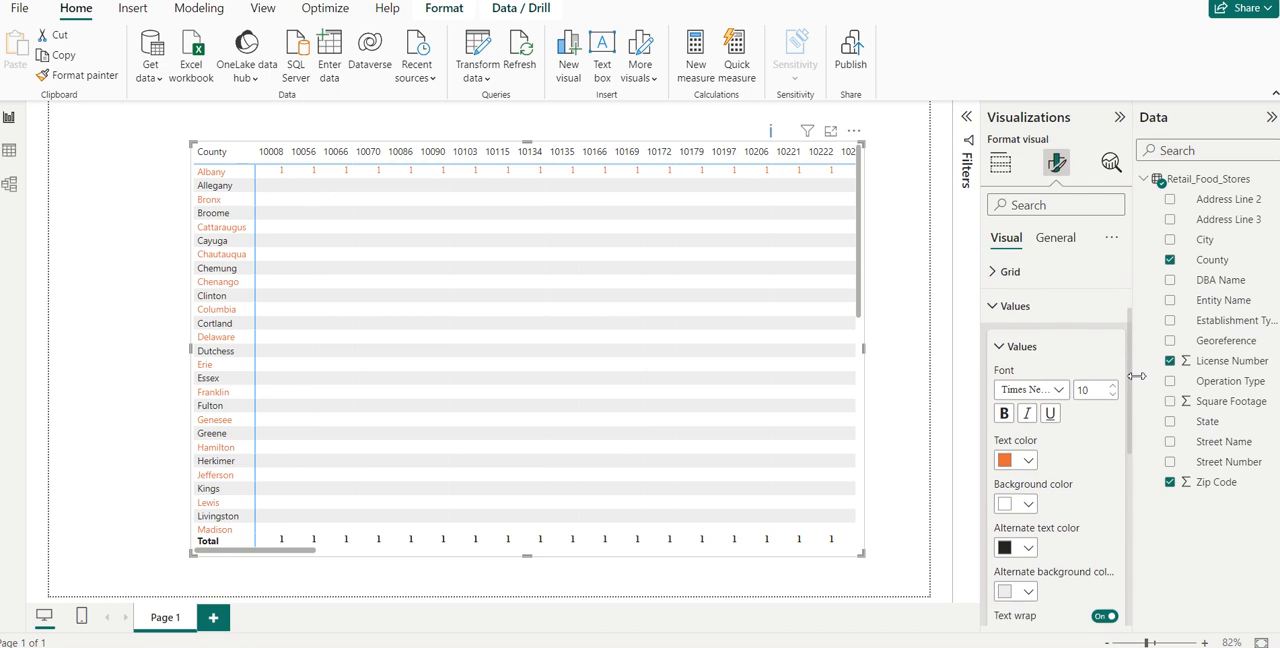
left_click(992, 306)
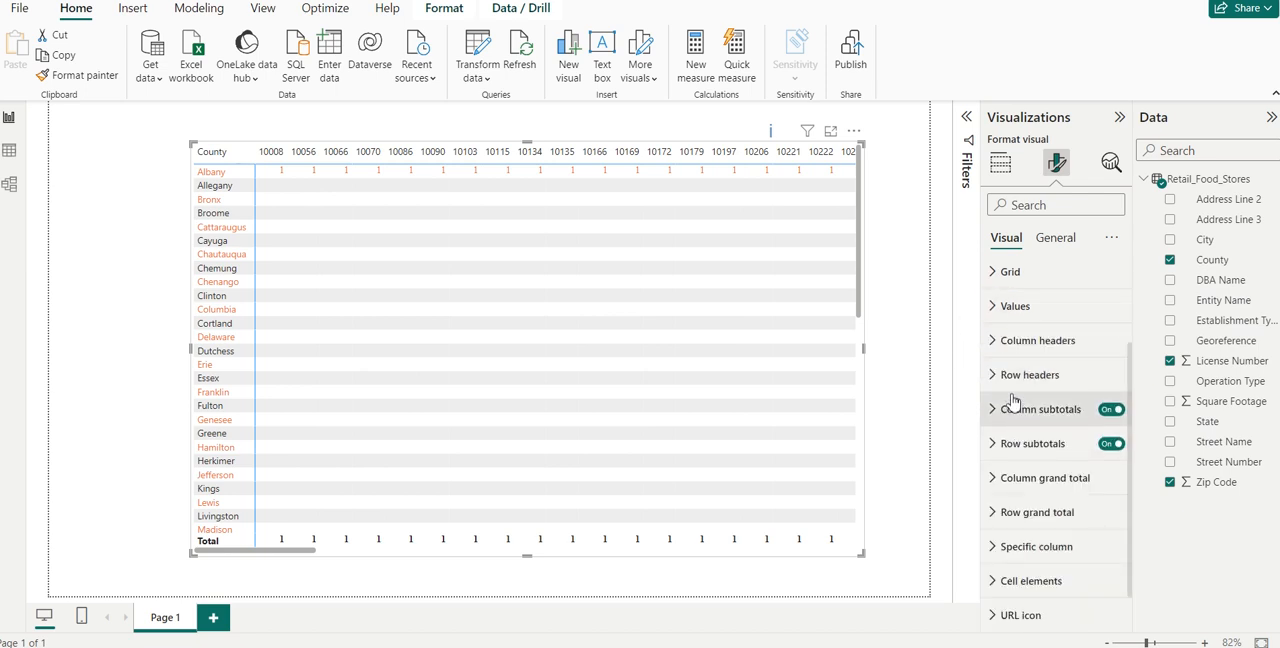
- Format the matrix column headers as bold, size 9, blue text on a lighter orange background
left_click(992, 344)
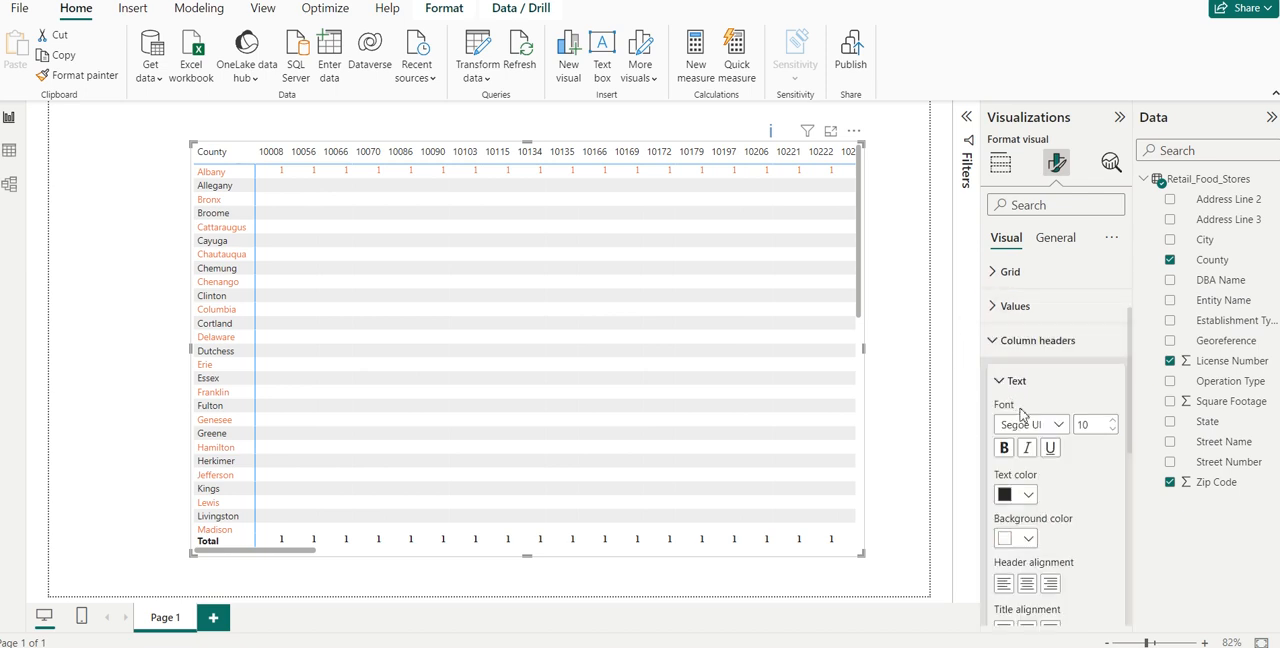
left_click(1027, 496)
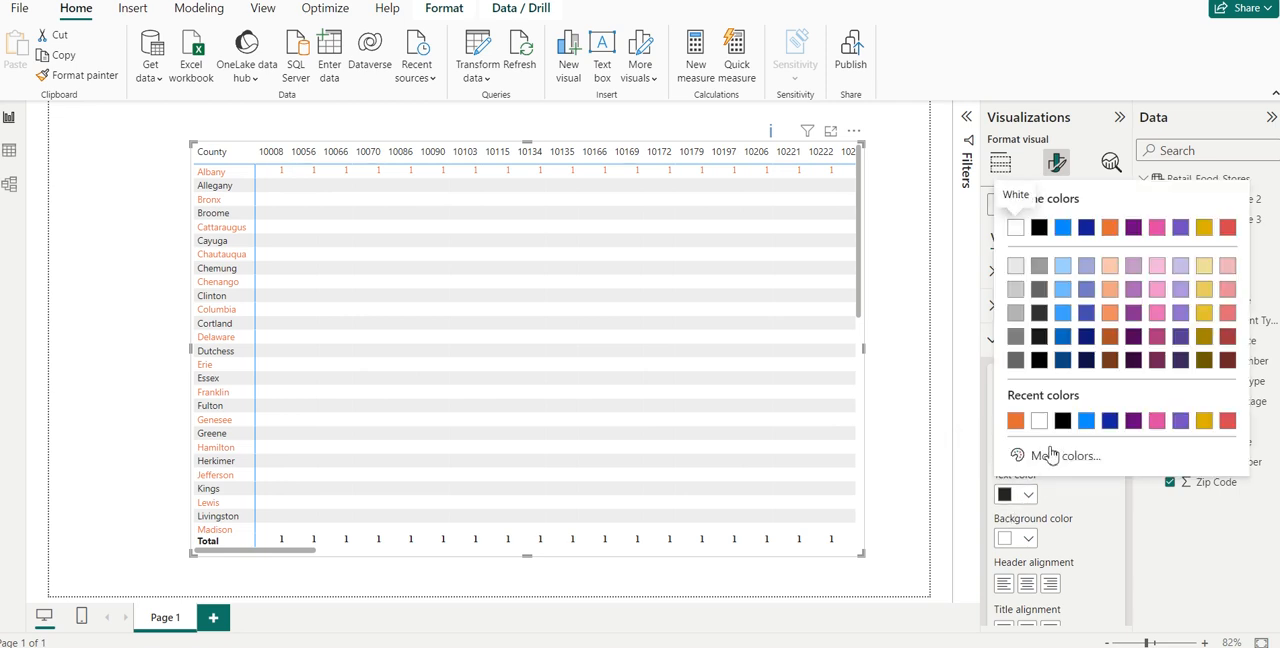
left_click(1084, 421)
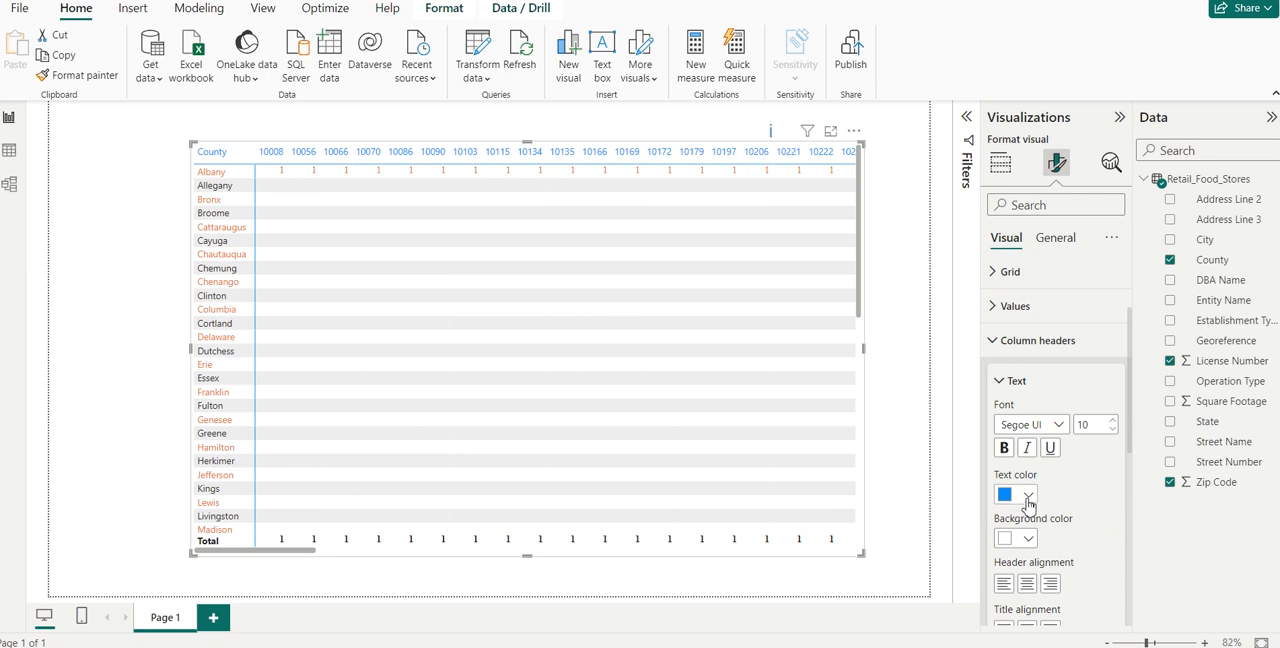
left_click(1003, 449)
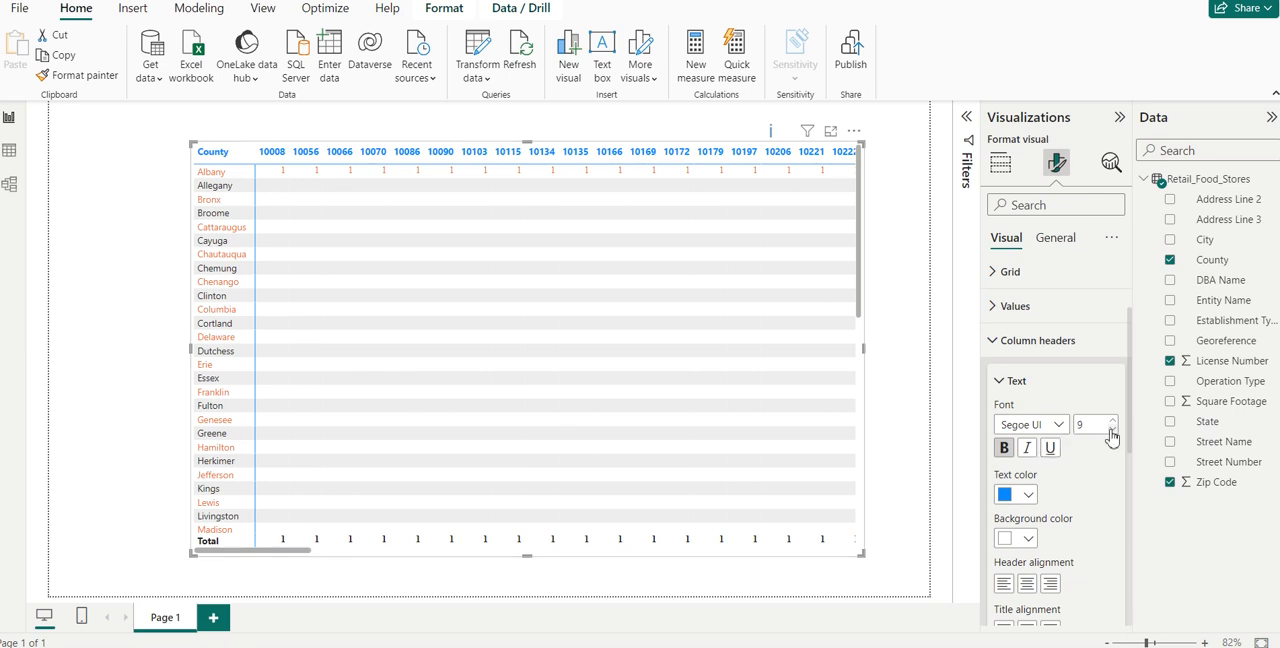
left_click(1028, 540)
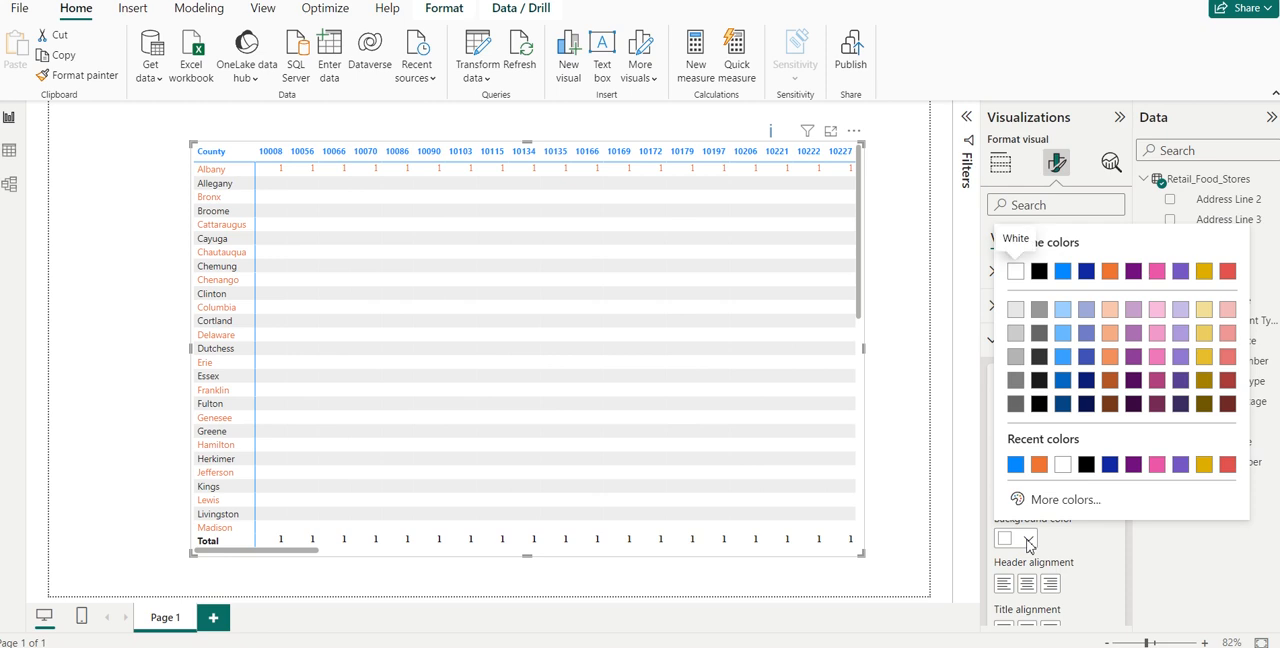
left_click(1110, 360)
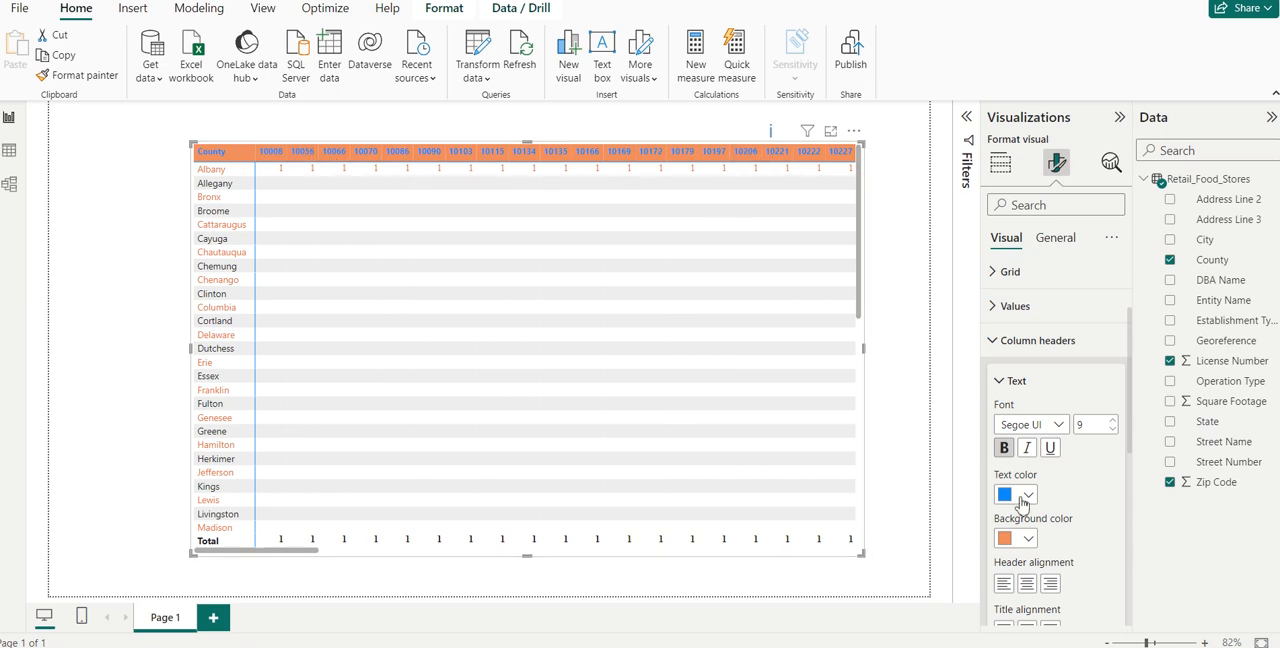
- Set the matrix row headers' text colour to pink #E044A7 and their background colour to light blue #41A4FF
left_click_drag(1130, 375, 1130, 449)
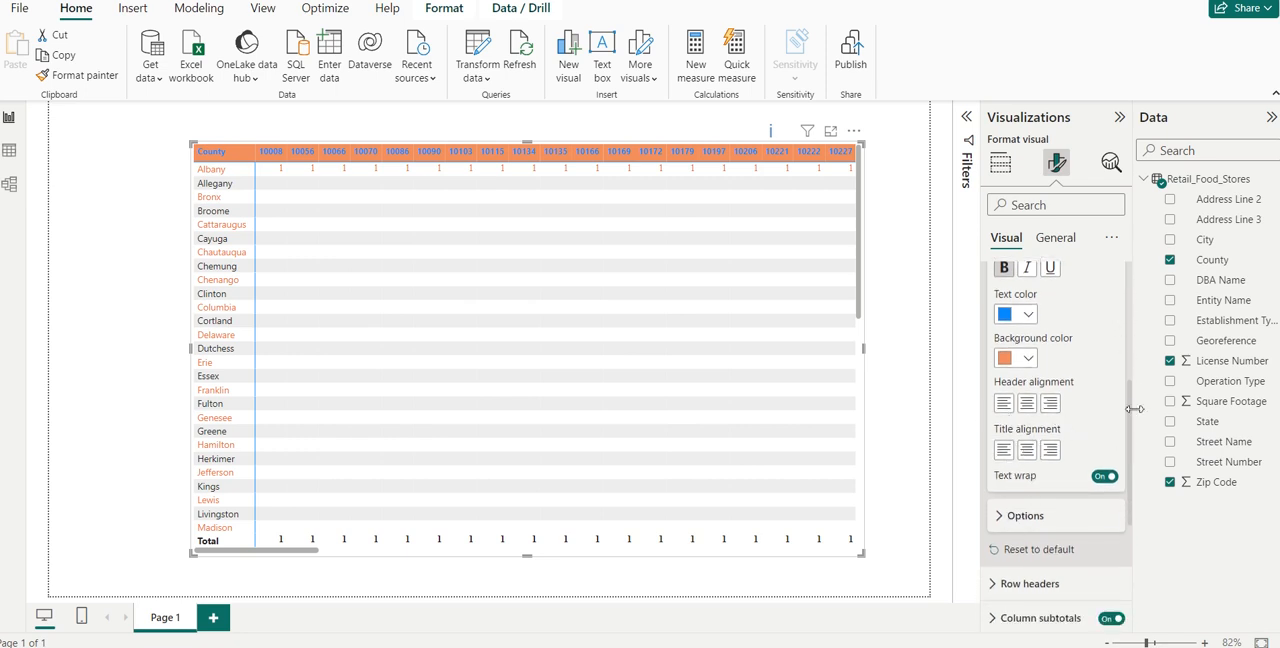
left_click_drag(1129, 421, 1136, 508)
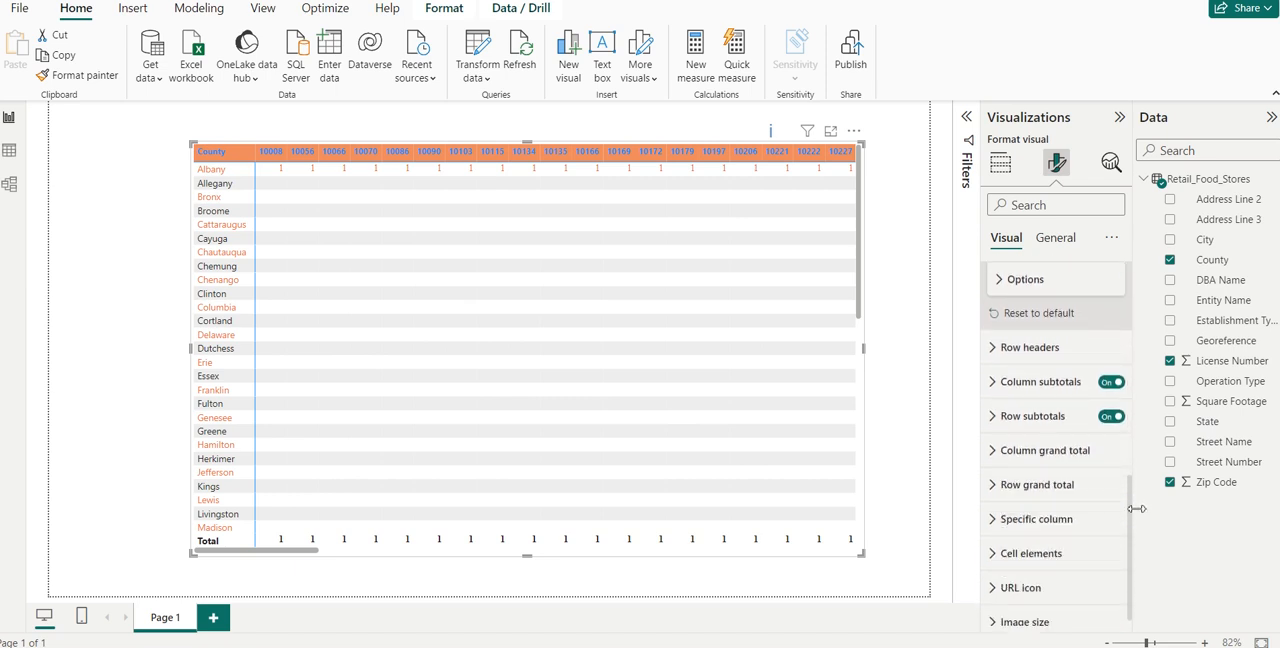
left_click(996, 352)
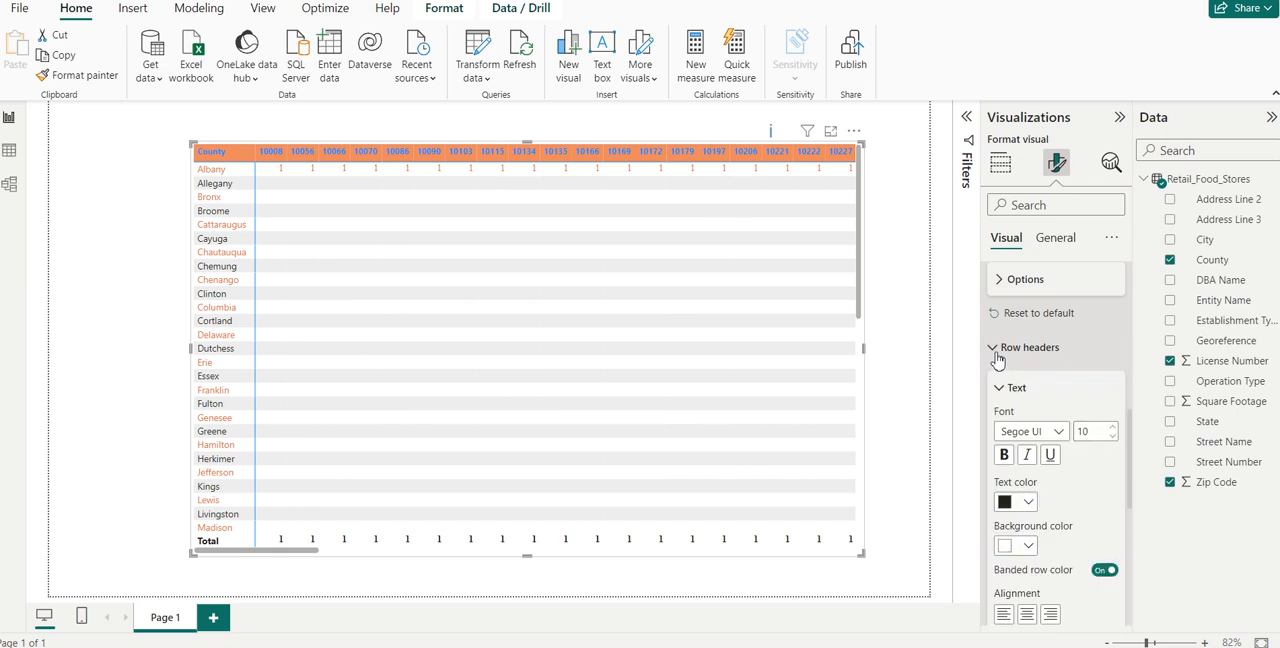
left_click(1028, 501)
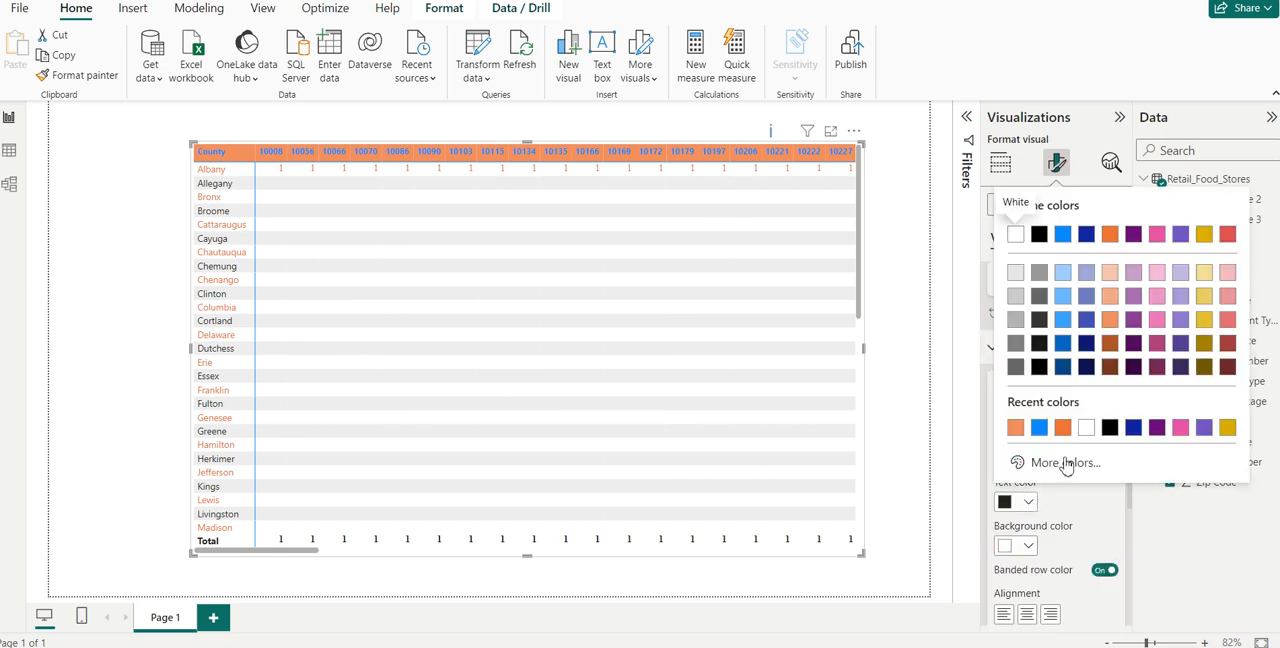
left_click(1180, 427)
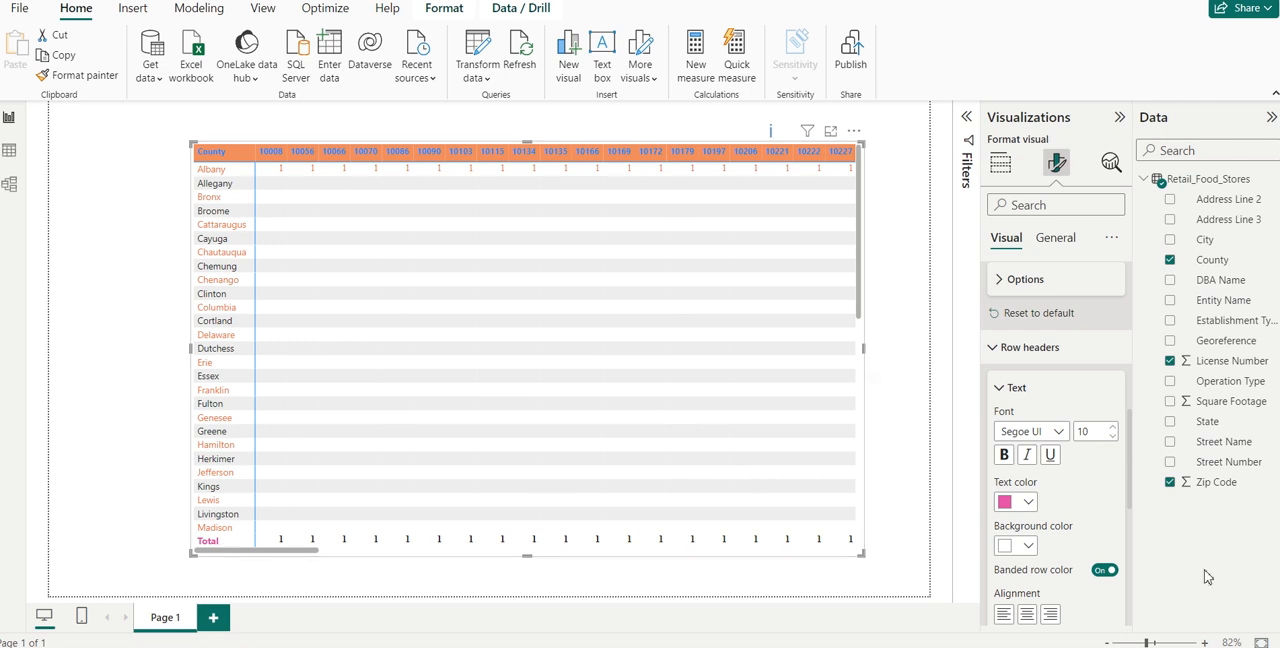
left_click(1028, 546)
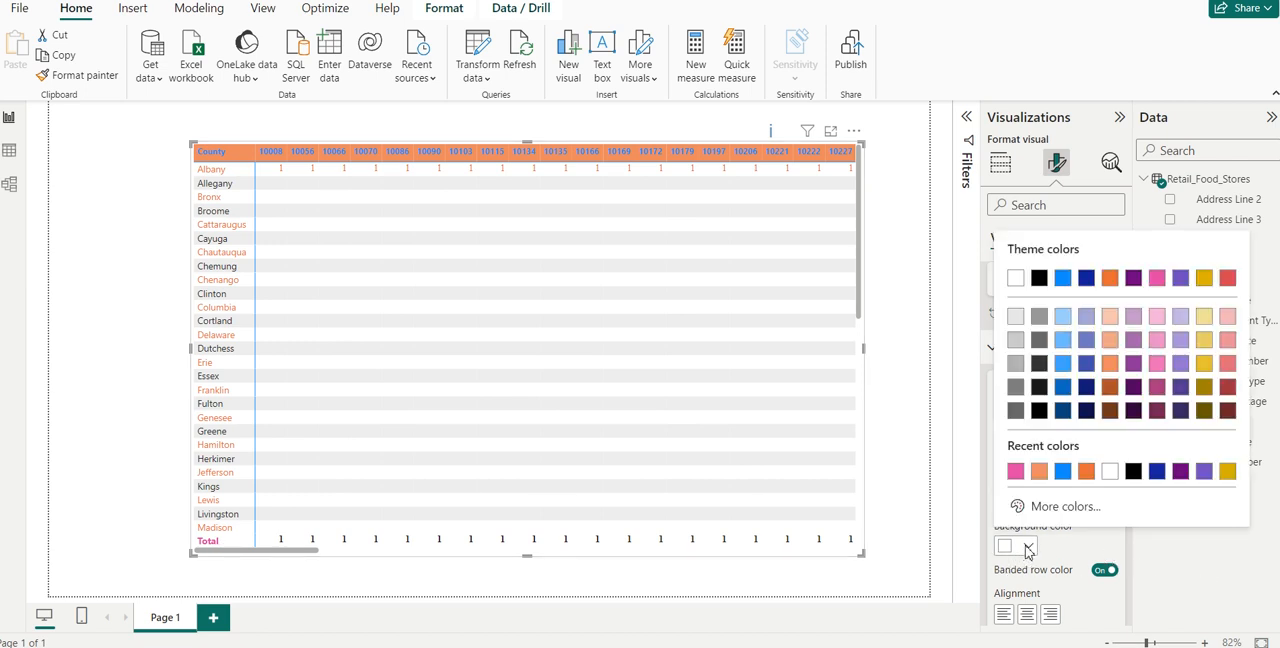
left_click(1064, 363)
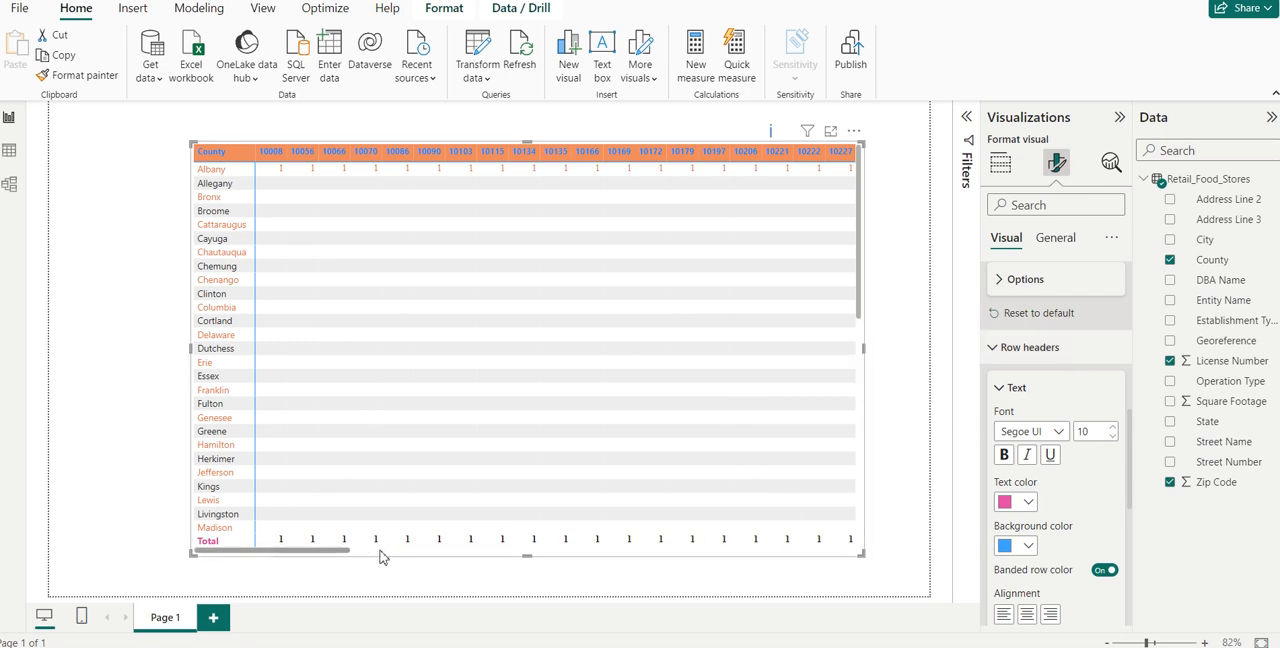
left_click_drag(268, 553, 2, 570)
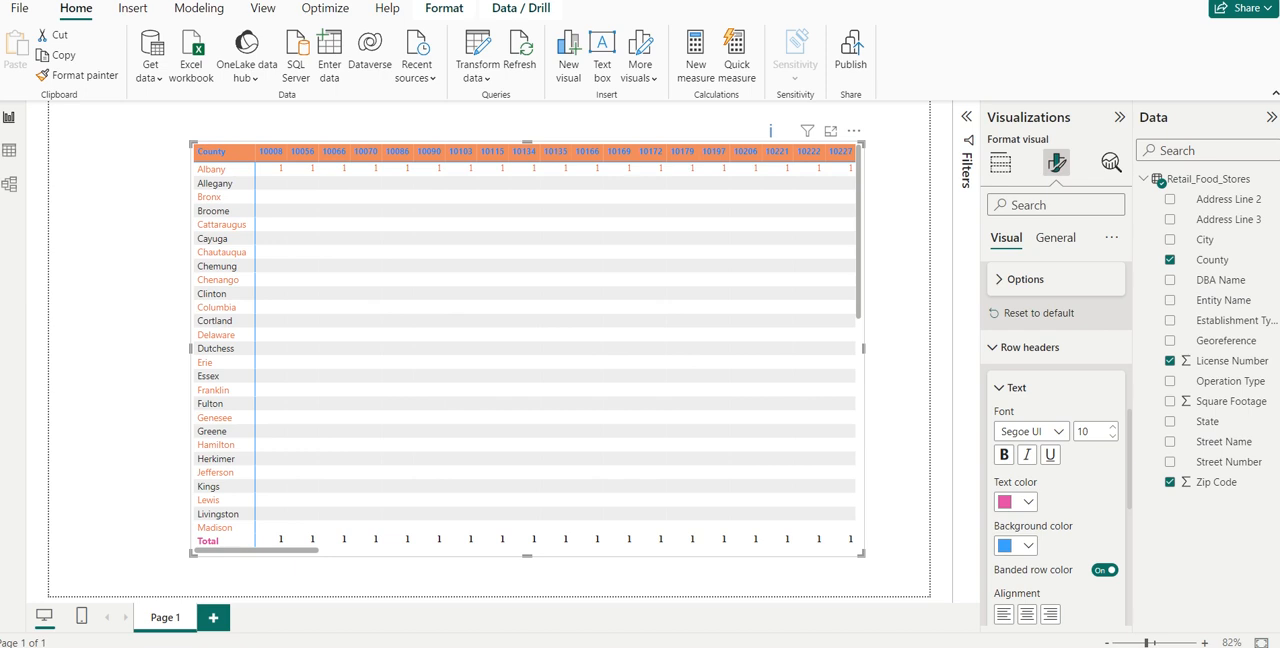
- Examine the matrix's remaining visual settings and its general properties: size, position, padding, advanced options and title
left_click_drag(1130, 472, 1128, 572)
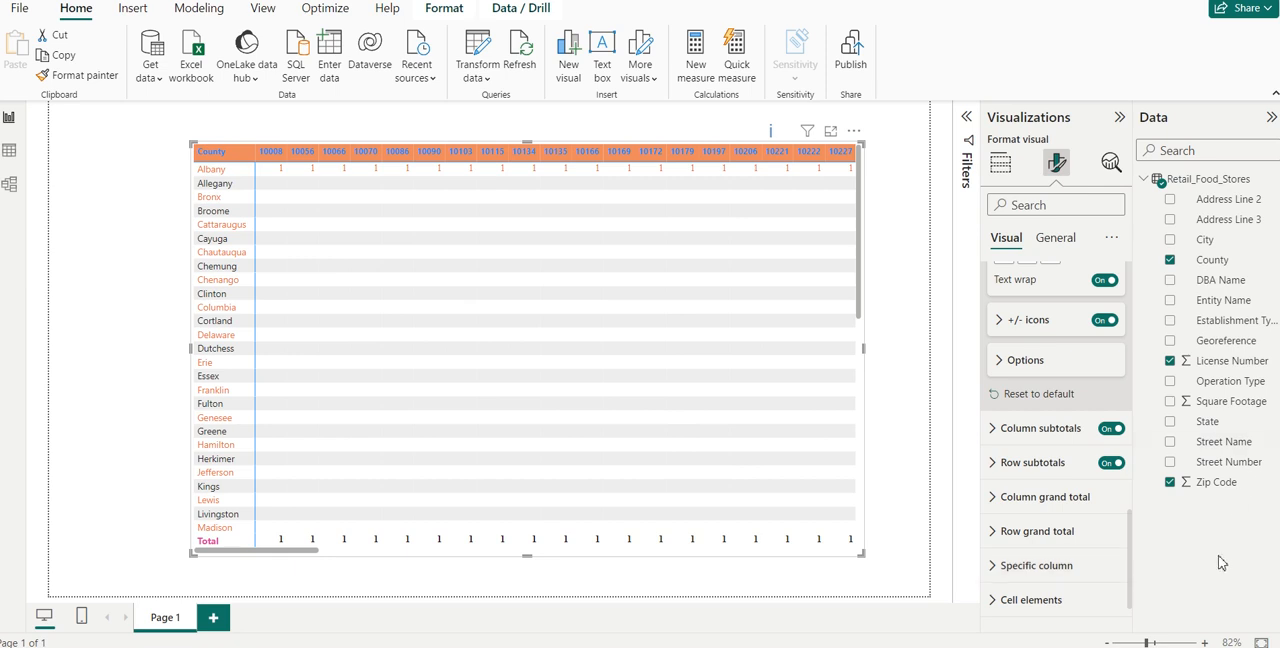
left_click(1052, 240)
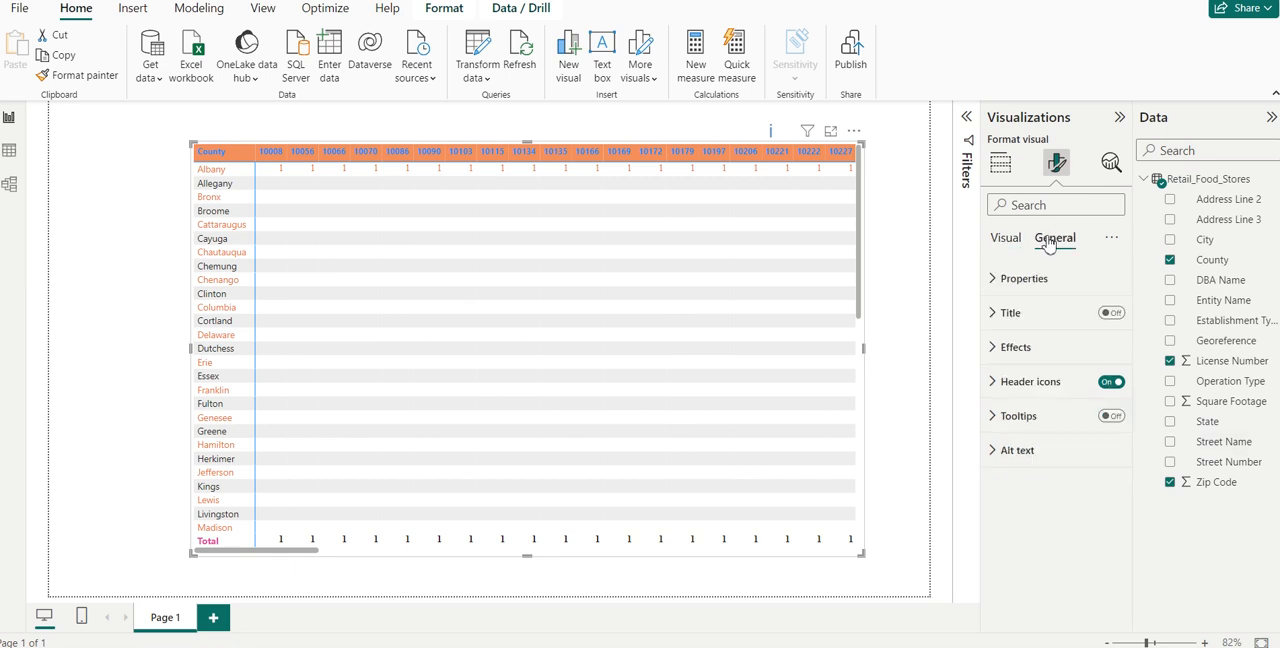
left_click(997, 284)
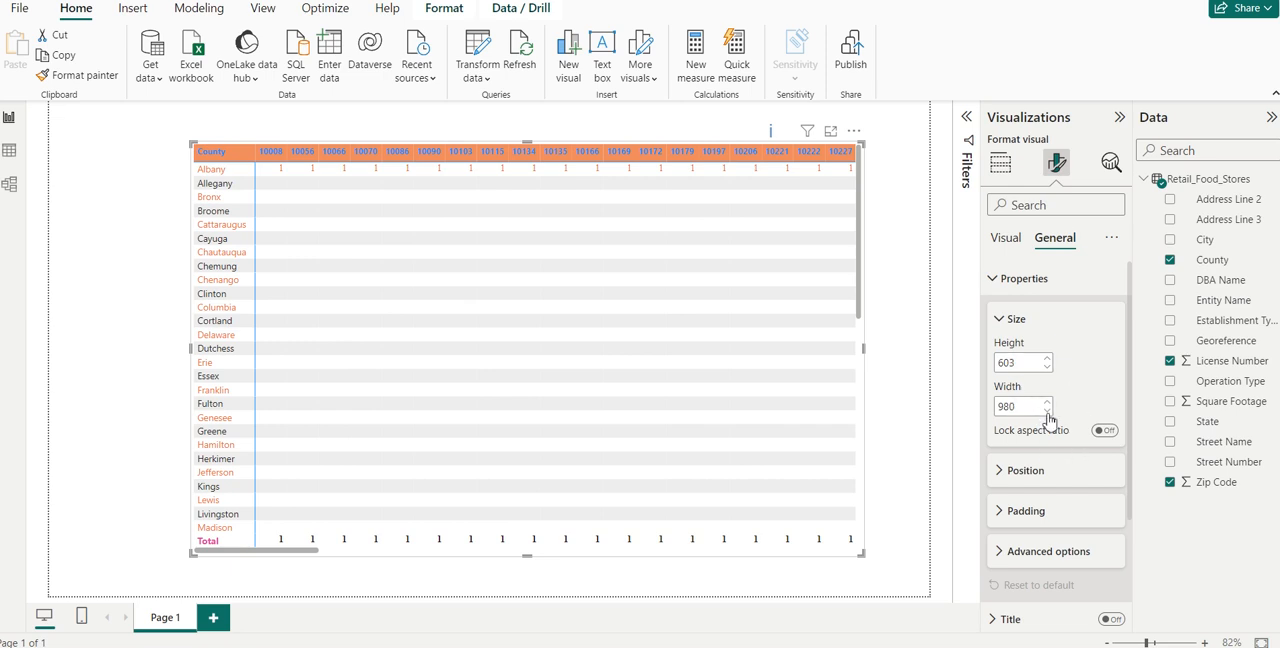
left_click(1016, 478)
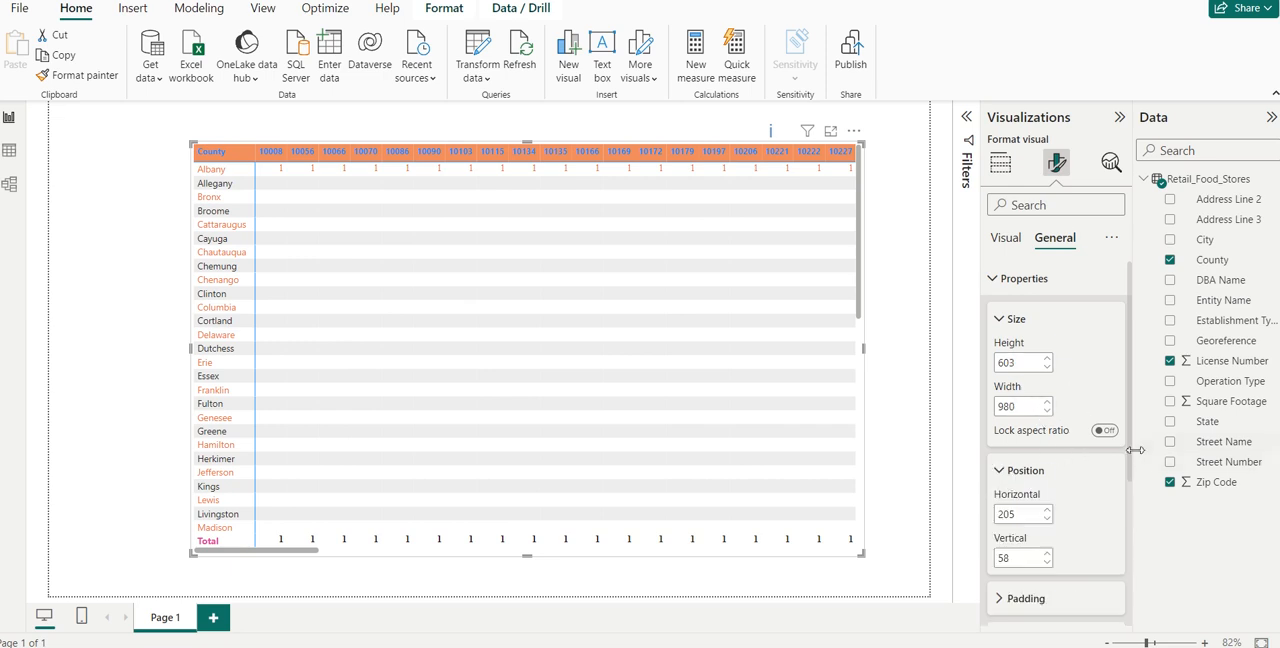
left_click_drag(1128, 455, 1134, 514)
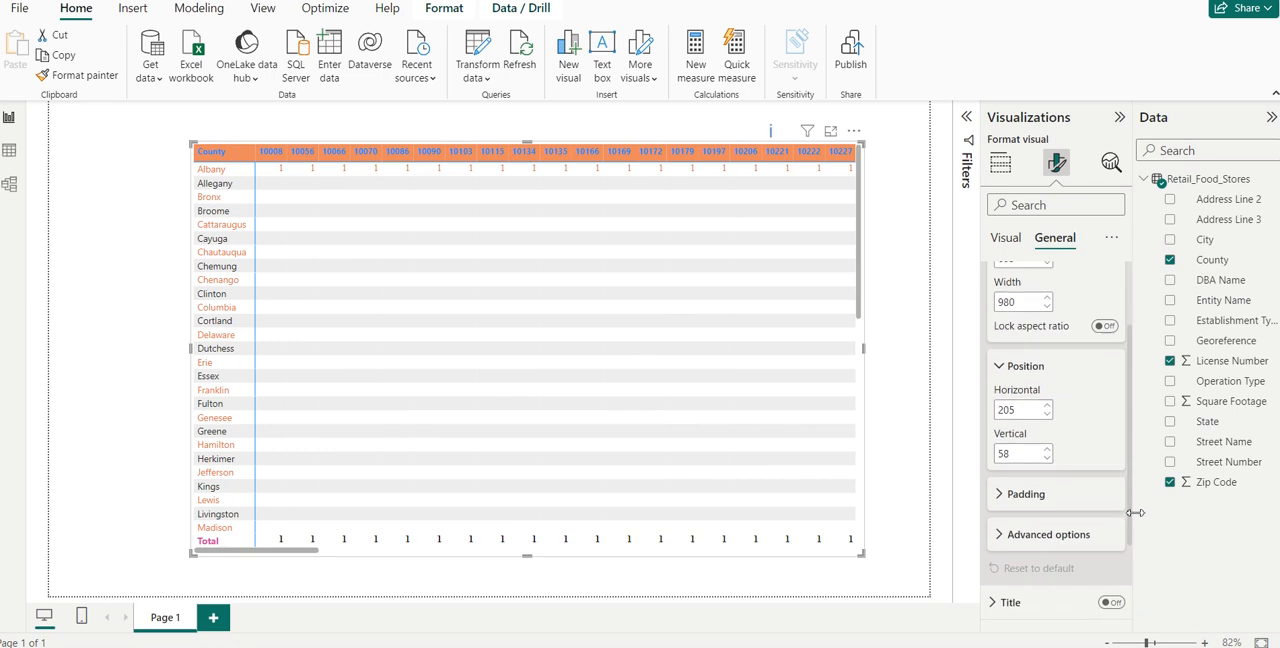
left_click(1002, 496)
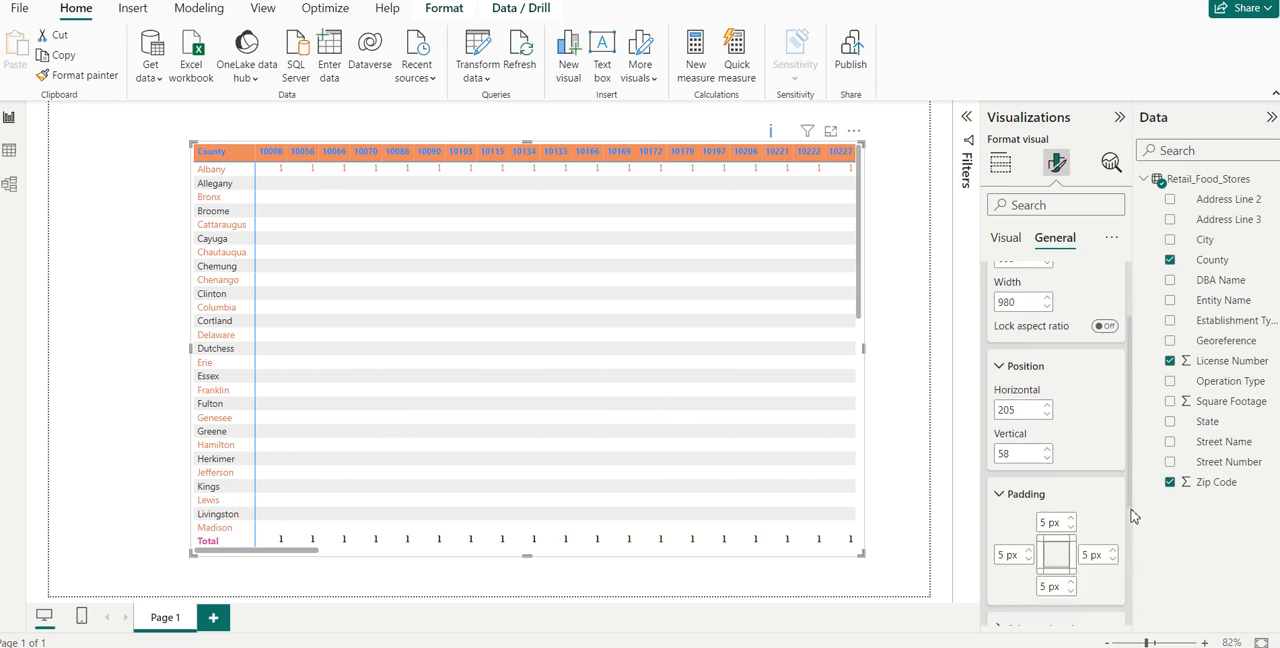
left_click_drag(1134, 511, 1150, 565)
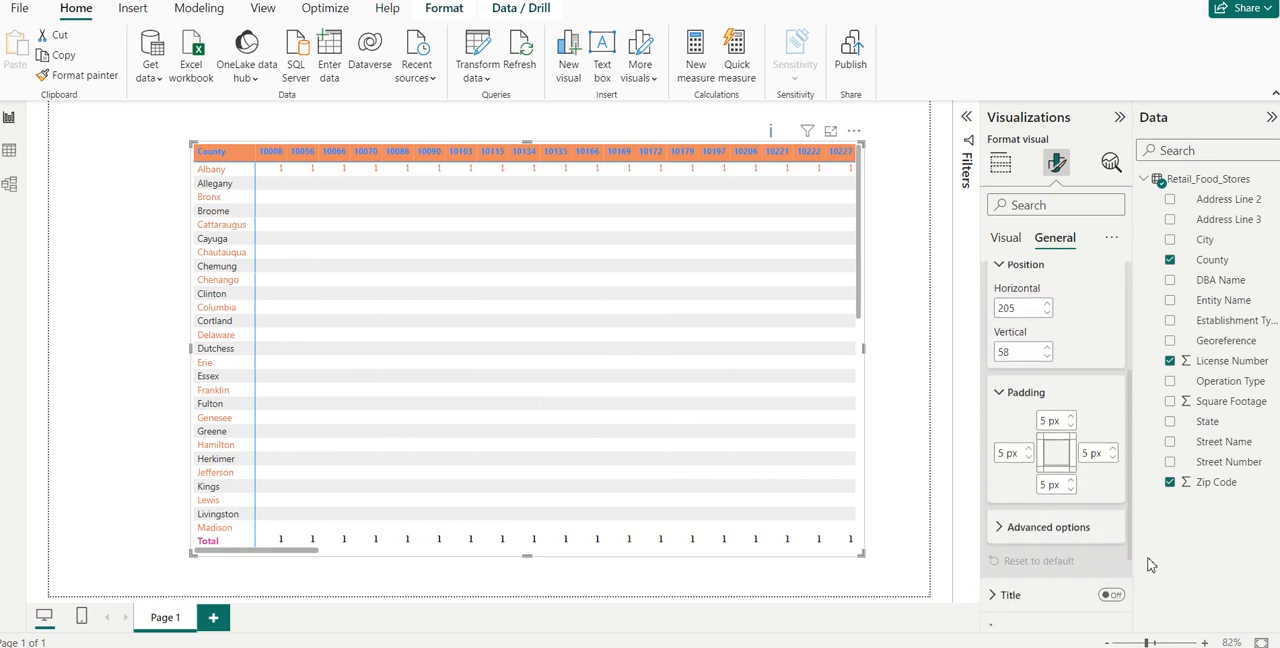
left_click(1034, 518)
left_click_drag(1129, 494, 1143, 586)
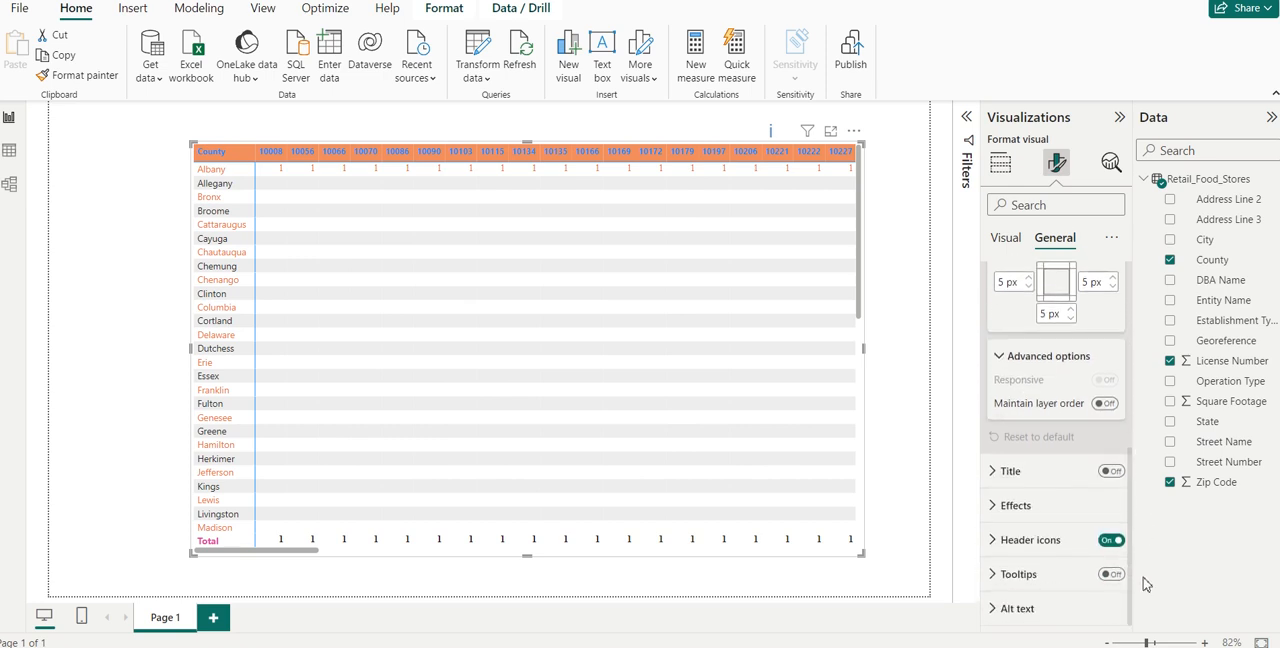
left_click(1011, 478)
left_click(1011, 476)
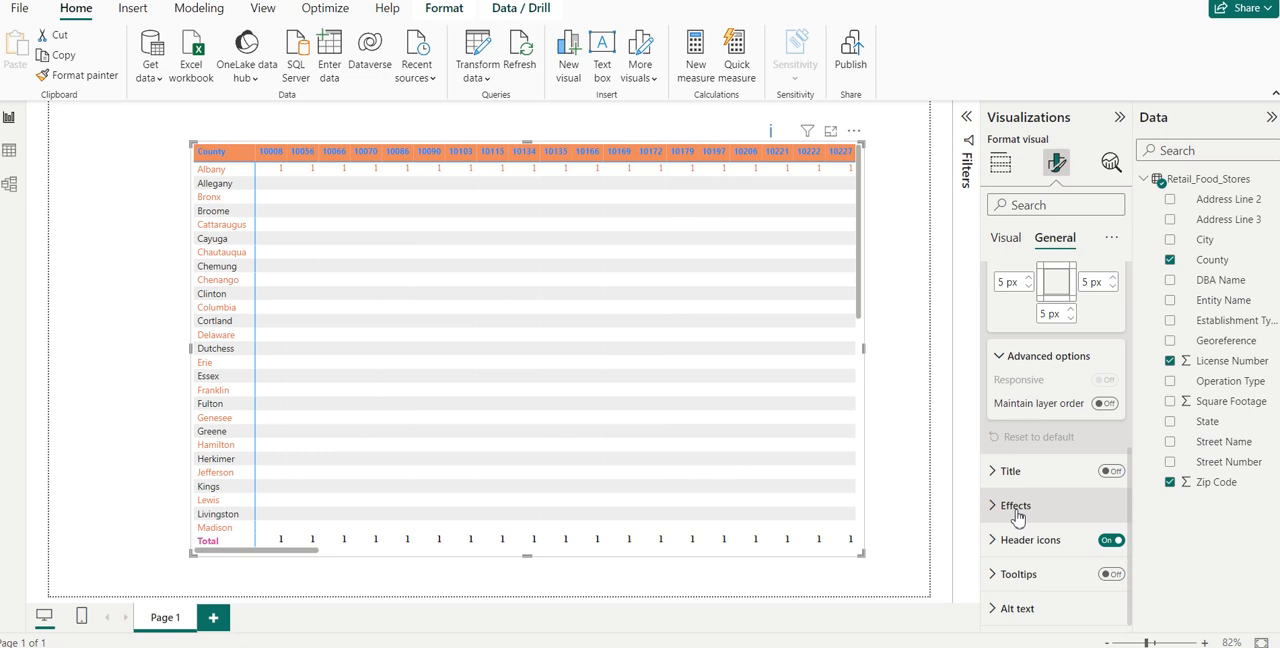
- Set the matrix's background effect colour to the recently used pink
left_click(1016, 507)
left_click(1028, 589)
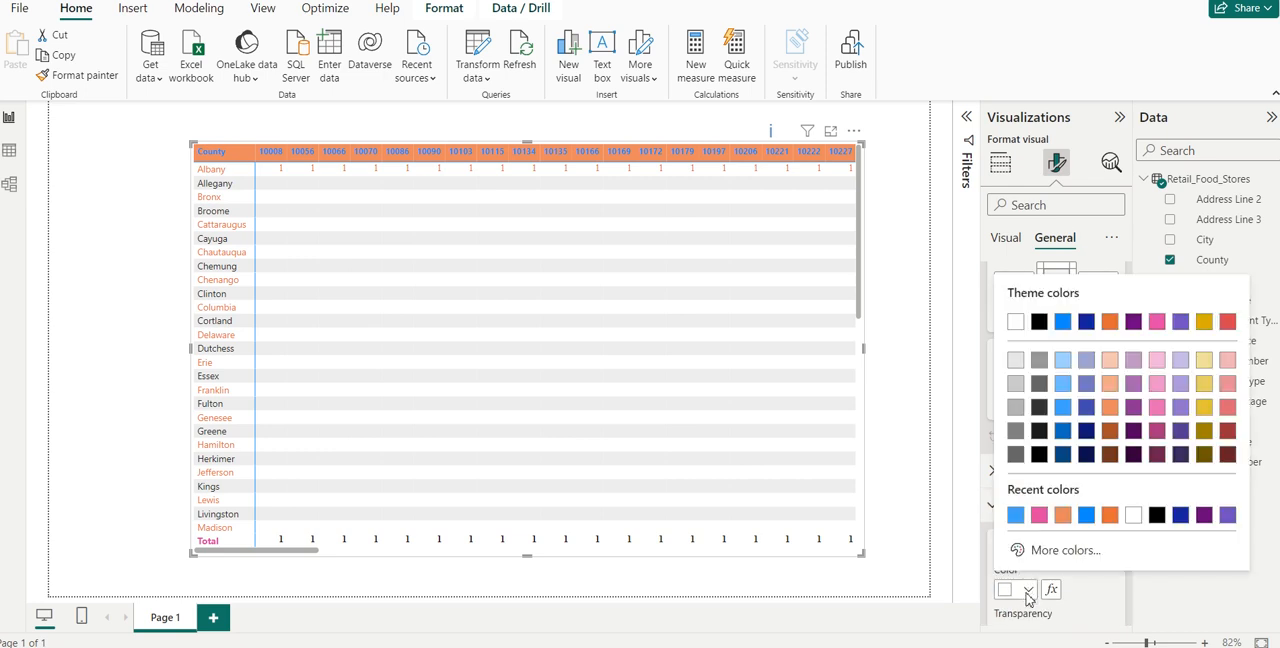
left_click(1039, 515)
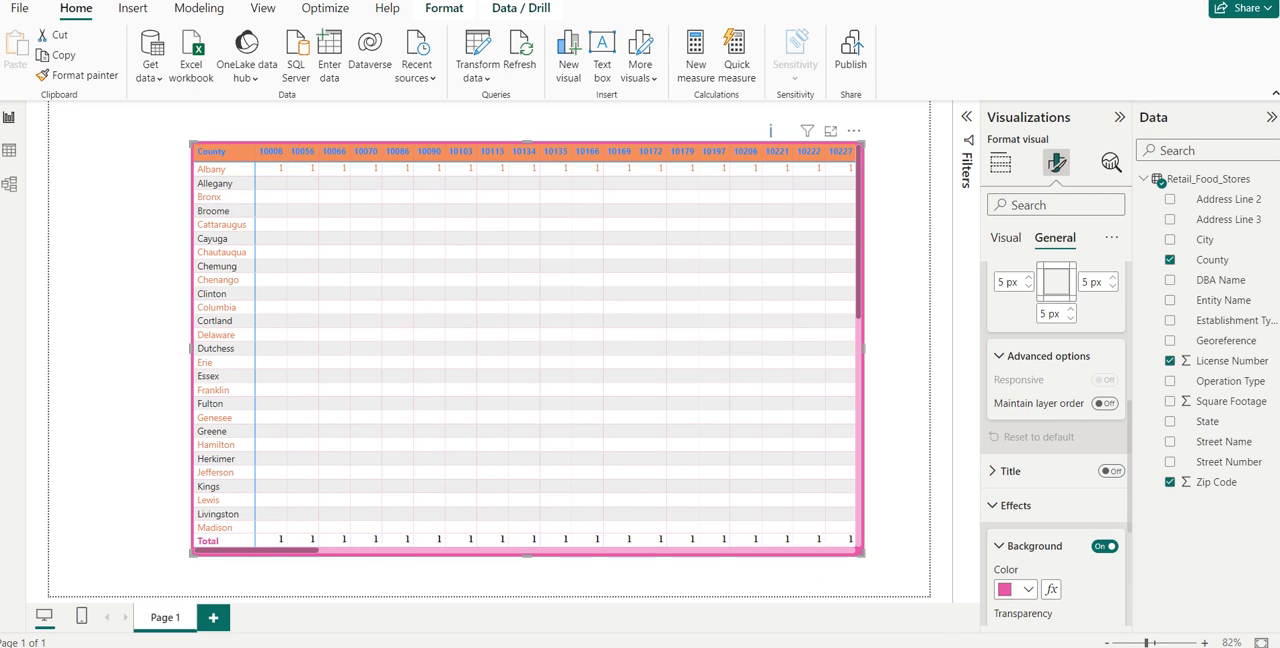
- Turn on the matrix's shadow and set its offset to Inside
left_click_drag(1130, 459, 1133, 549)
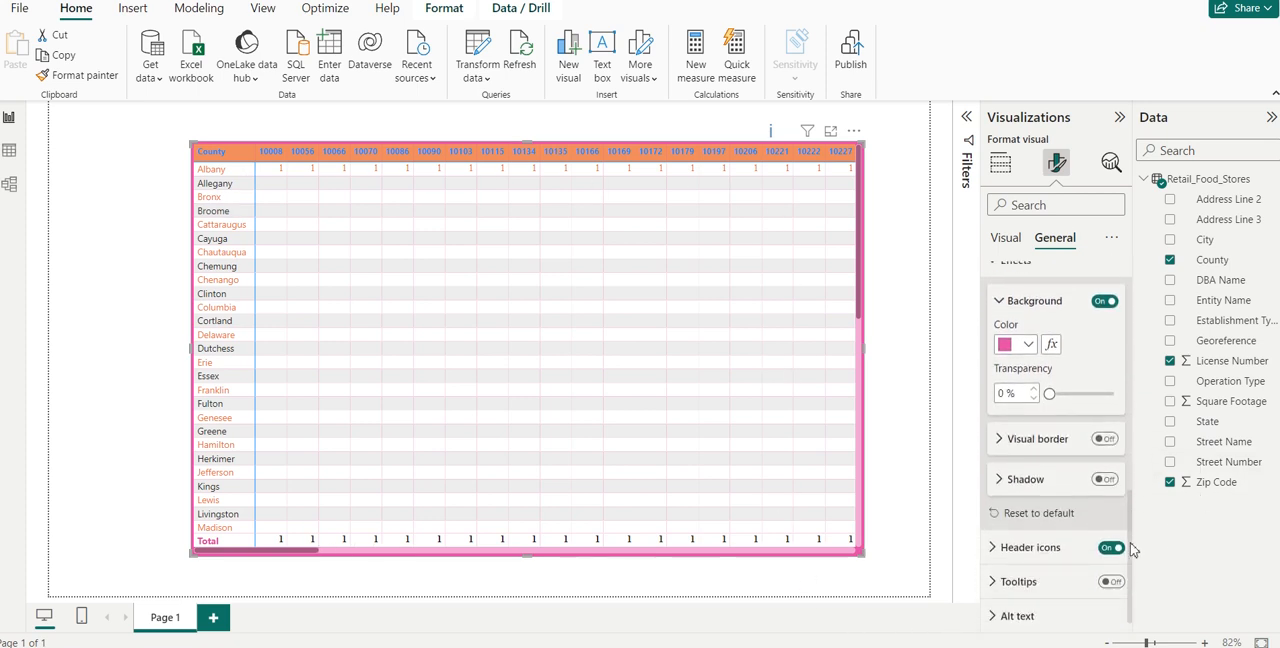
left_click(1012, 480)
left_click(1103, 480)
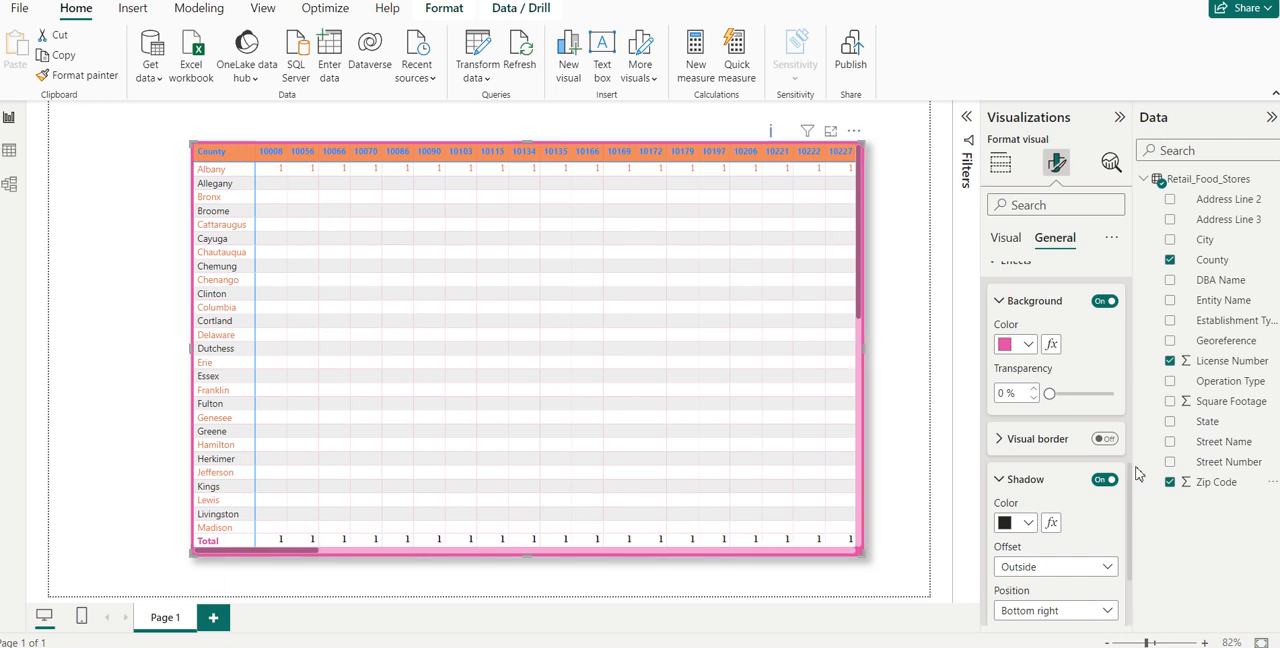
left_click(1062, 567)
left_click(1035, 612)
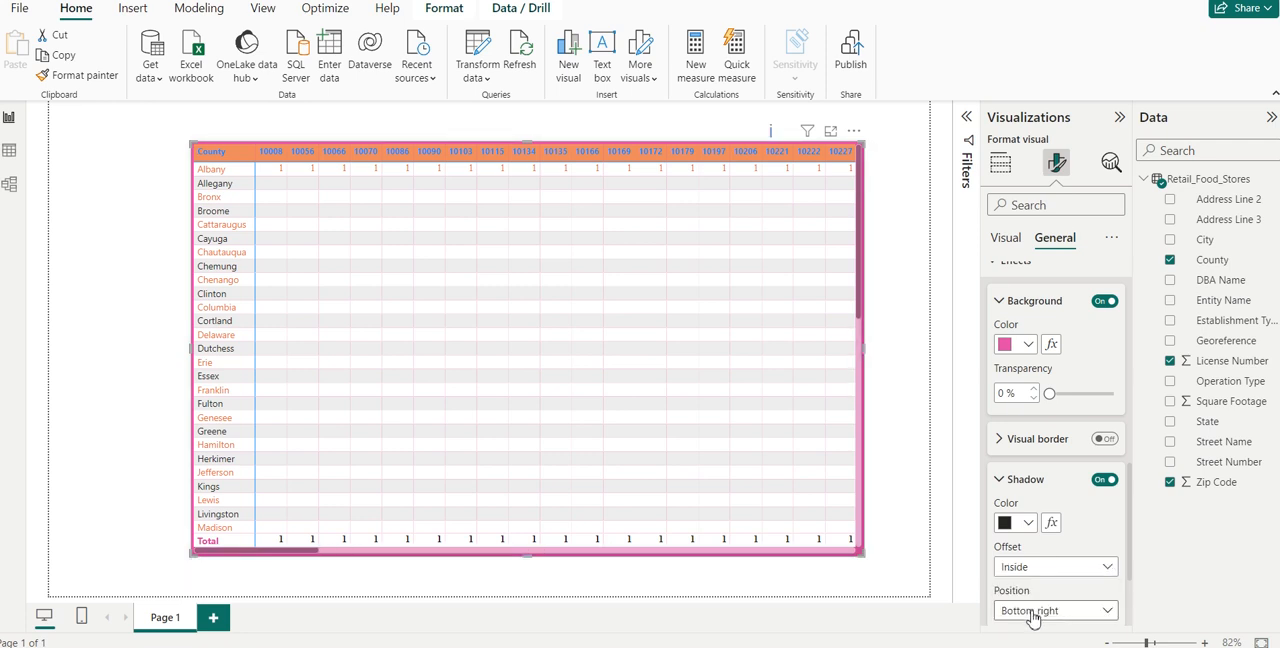
left_click_drag(1128, 534, 1134, 578)
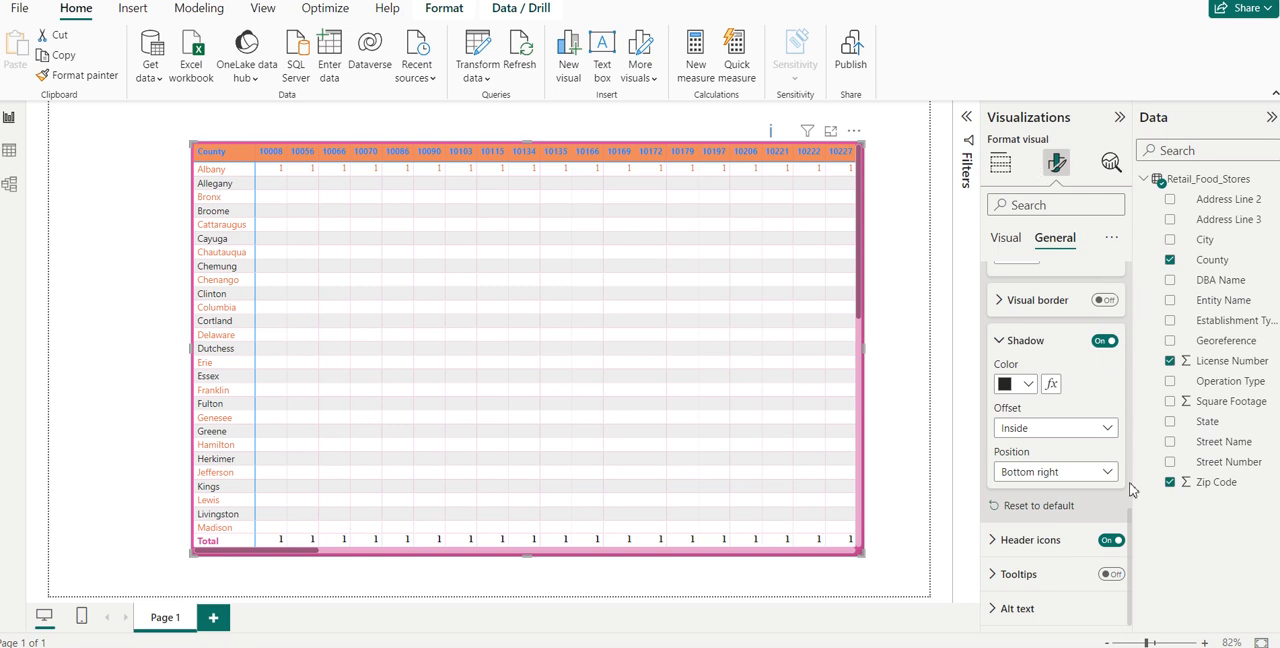
- Return from the matrix's formatting settings to its row, column and value field setup
left_click_drag(1129, 516, 1109, 206)
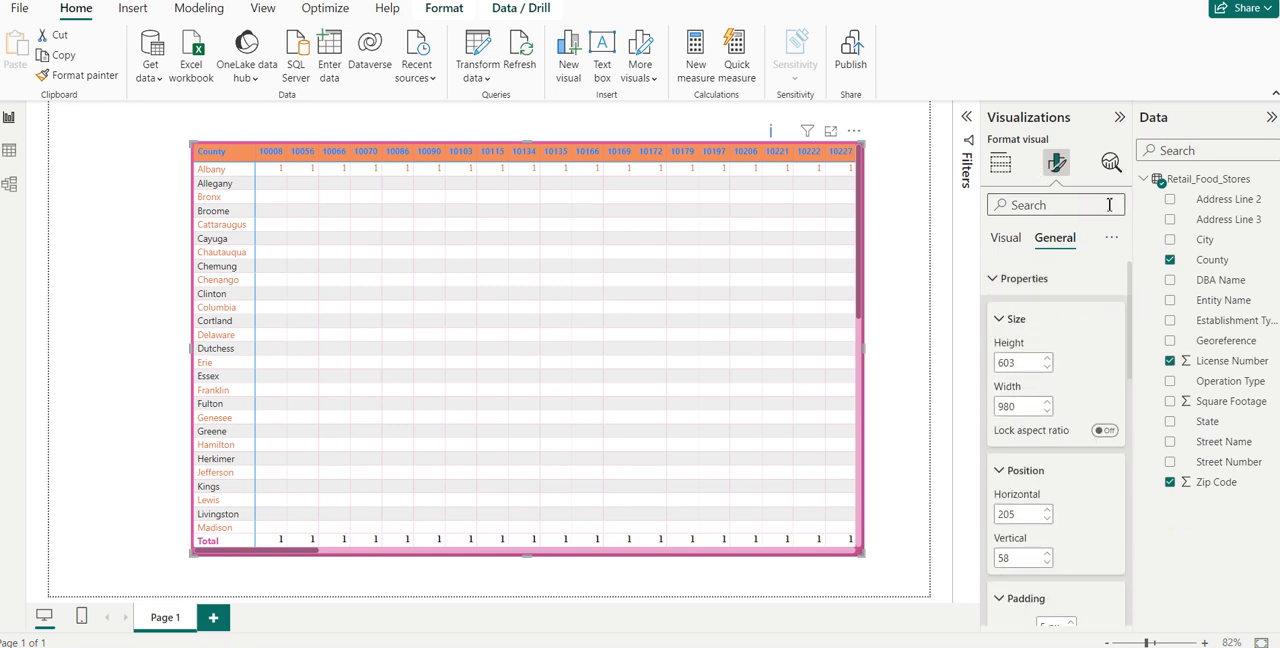
left_click(1015, 250)
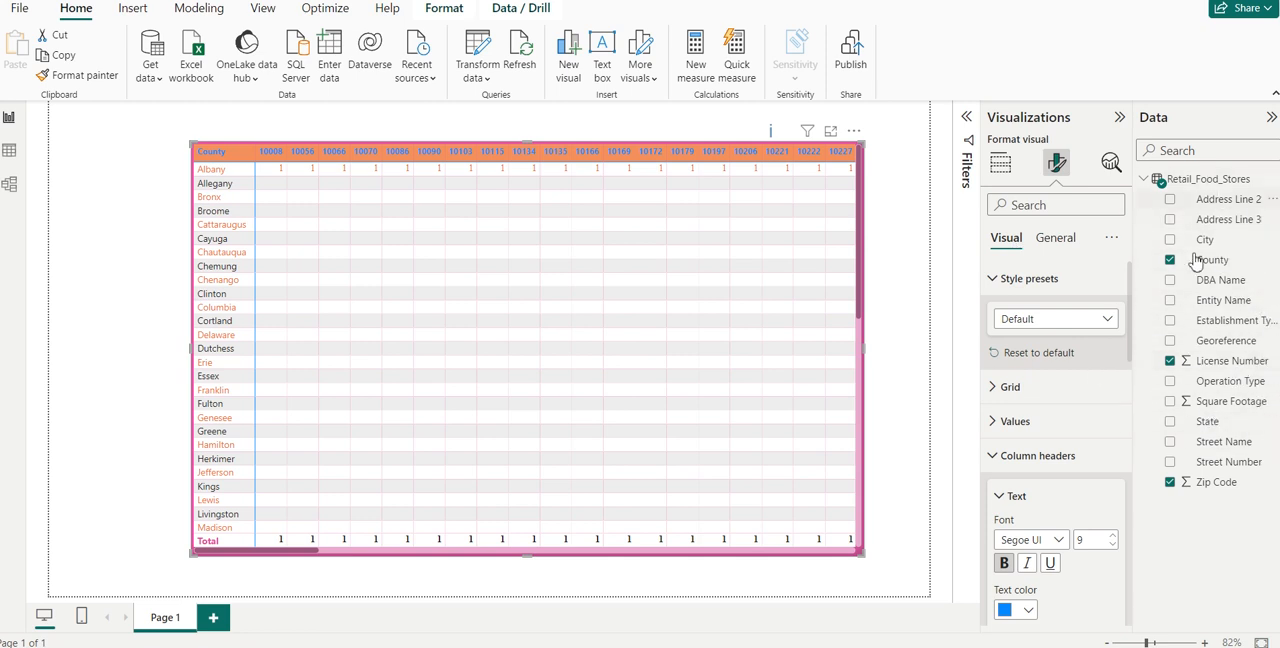
left_click(1000, 163)
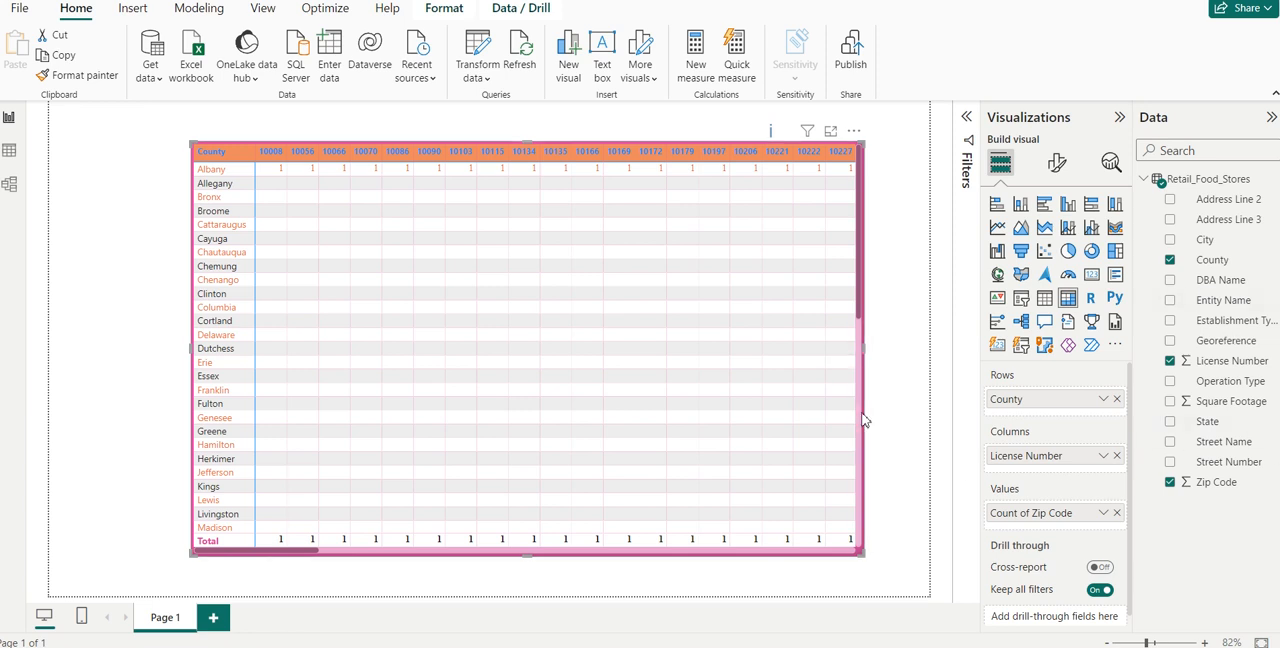
- Look through the matrix's additional options, including exporting its data as a CSV file, and cancel without saving
left_click(906, 454)
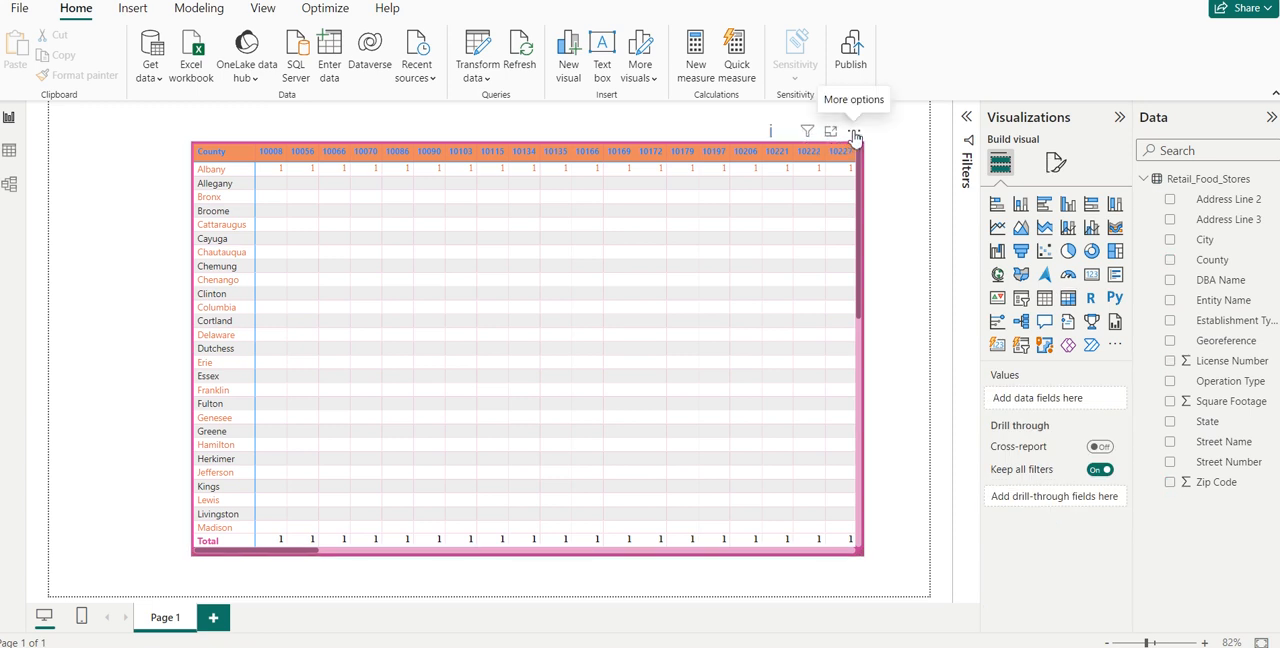
left_click(855, 136)
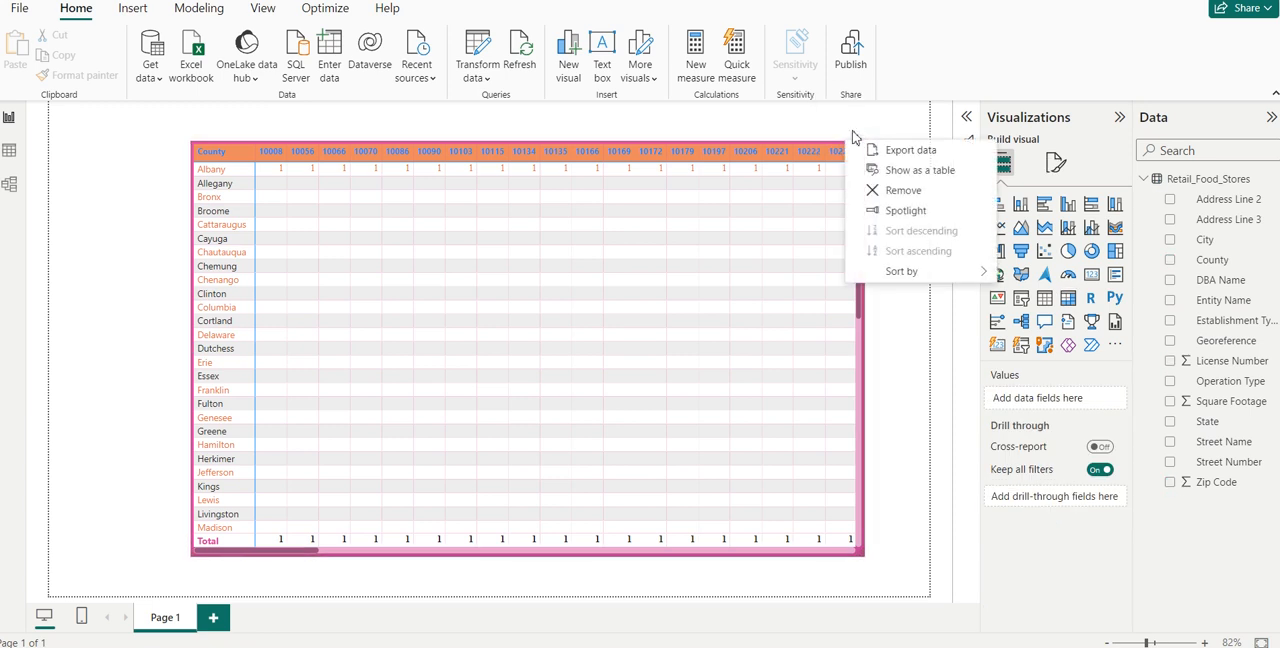
left_click(903, 154)
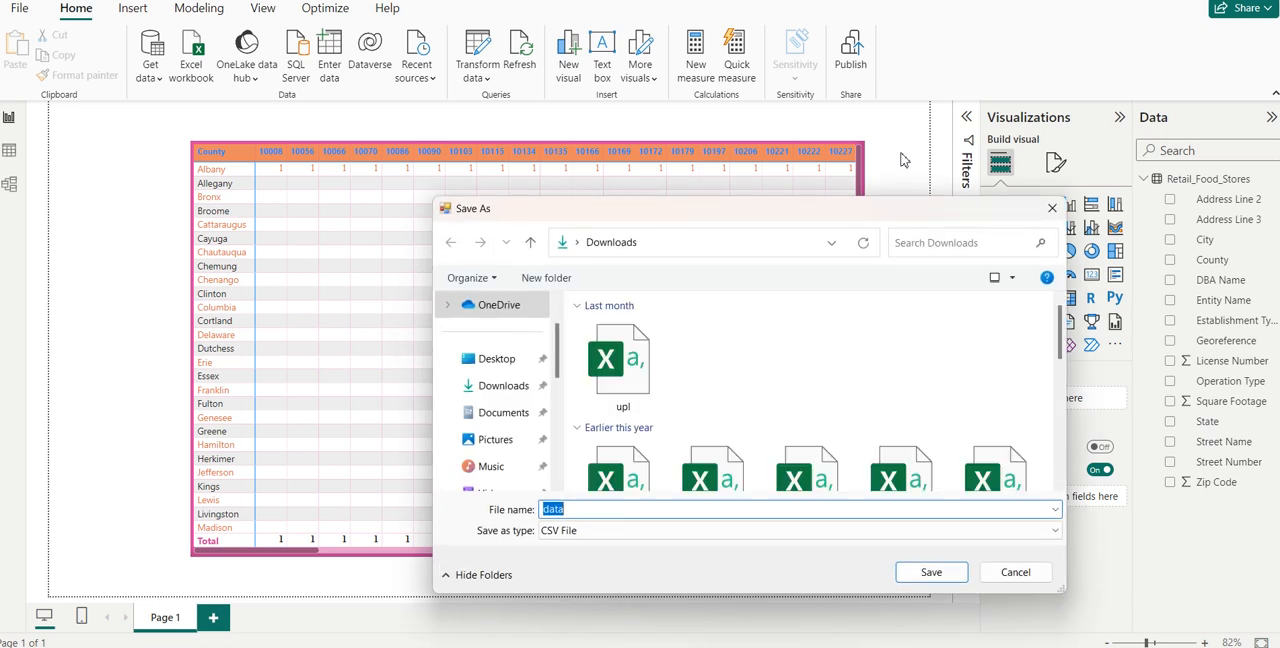
left_click(1005, 576)
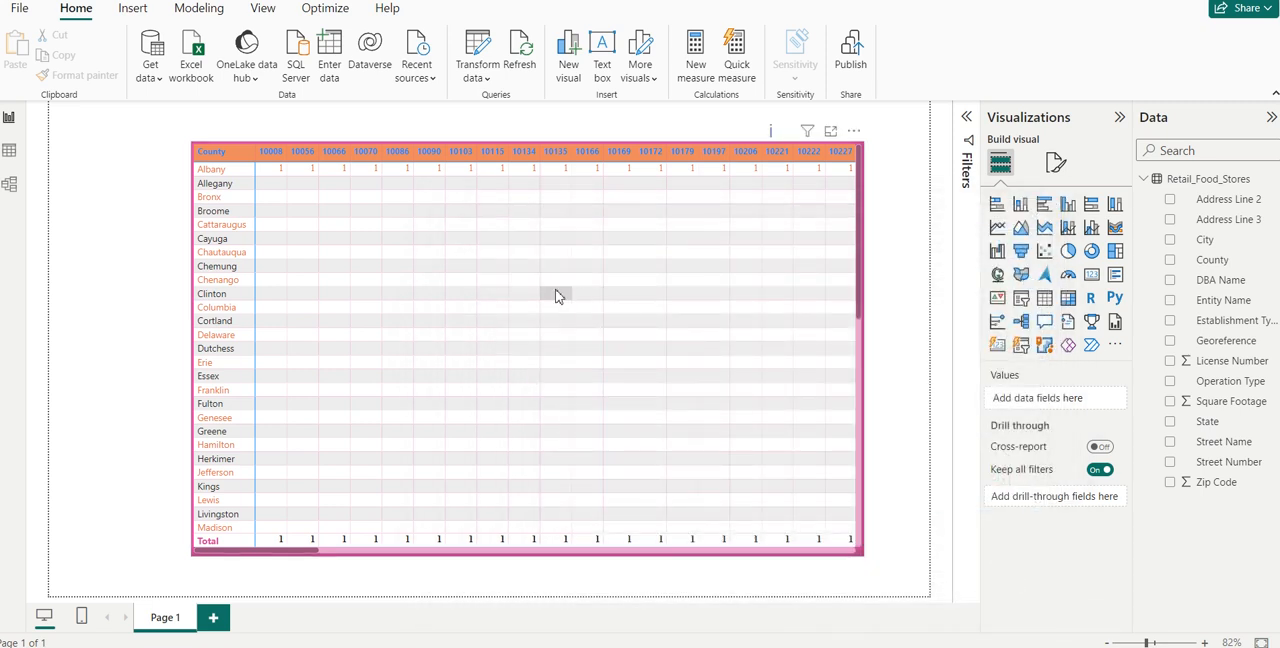
left_click(557, 294)
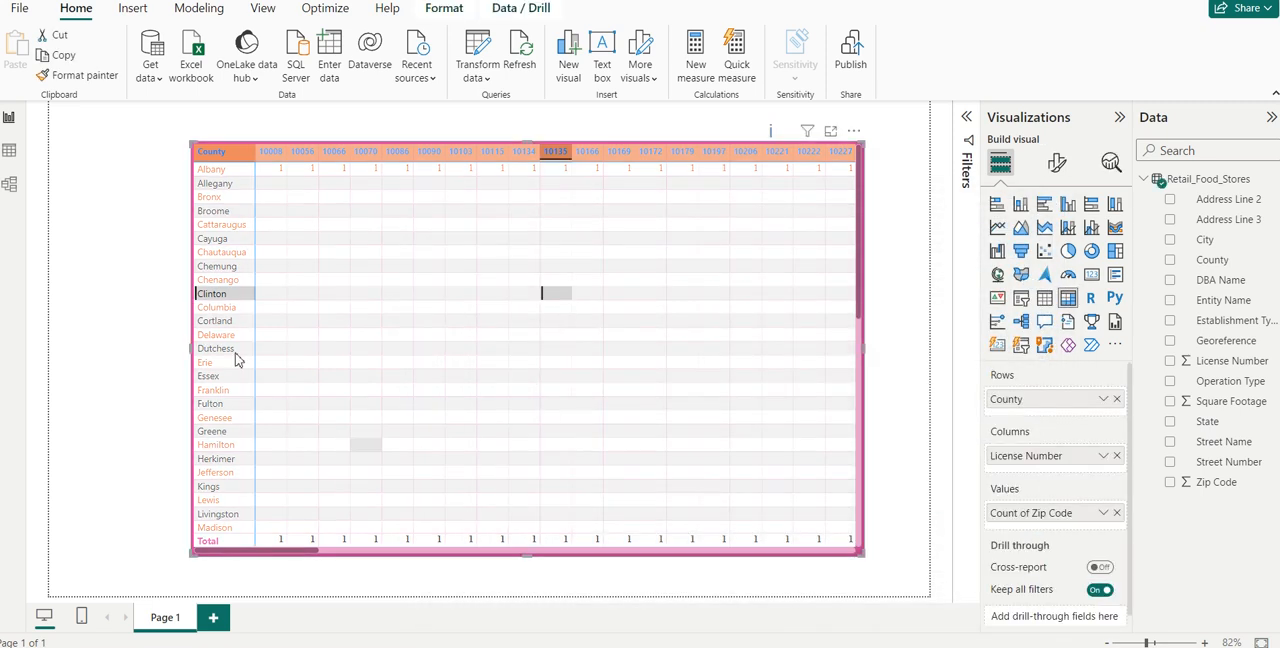
left_click(853, 131)
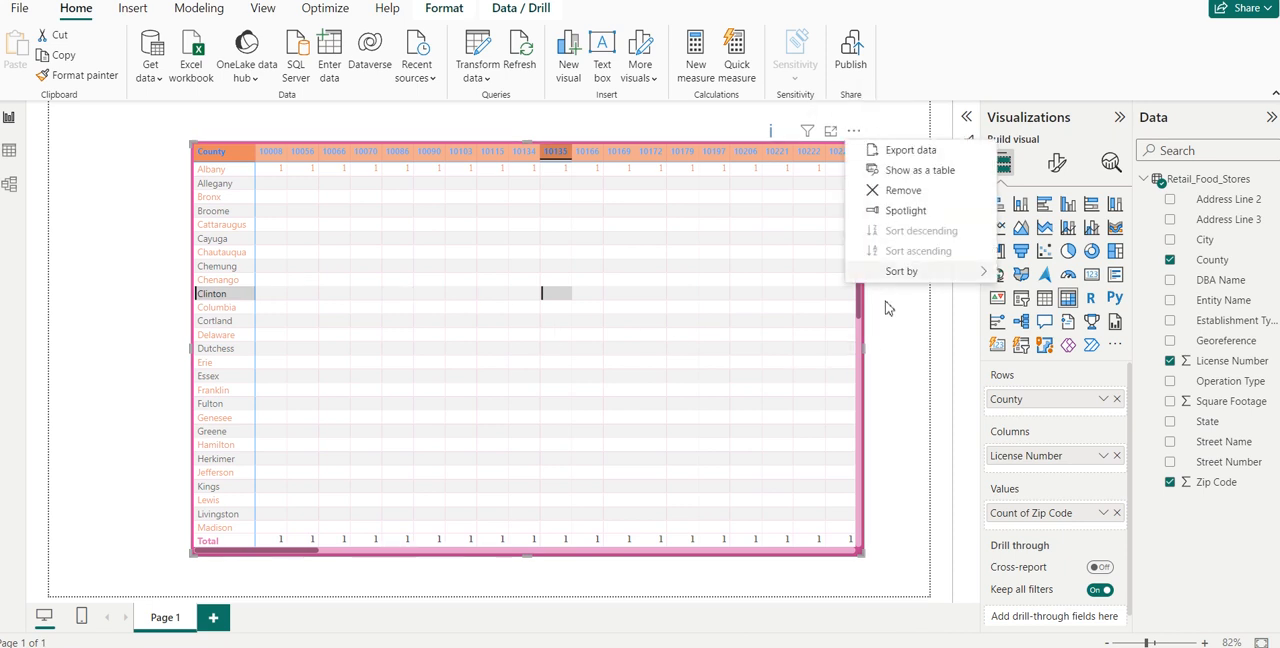
key("Escape")
left_click(906, 349)
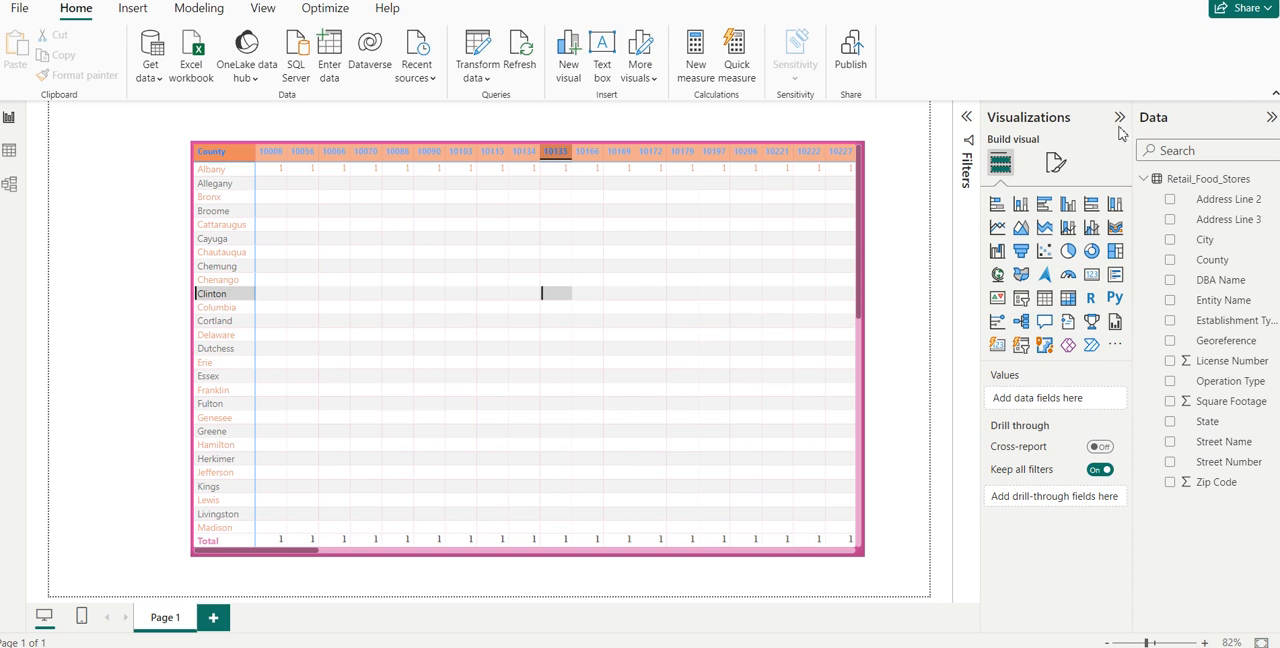
- Examine the report page's format settings: page information, canvas settings, canvas background and wallpaper
left_click(1058, 164)
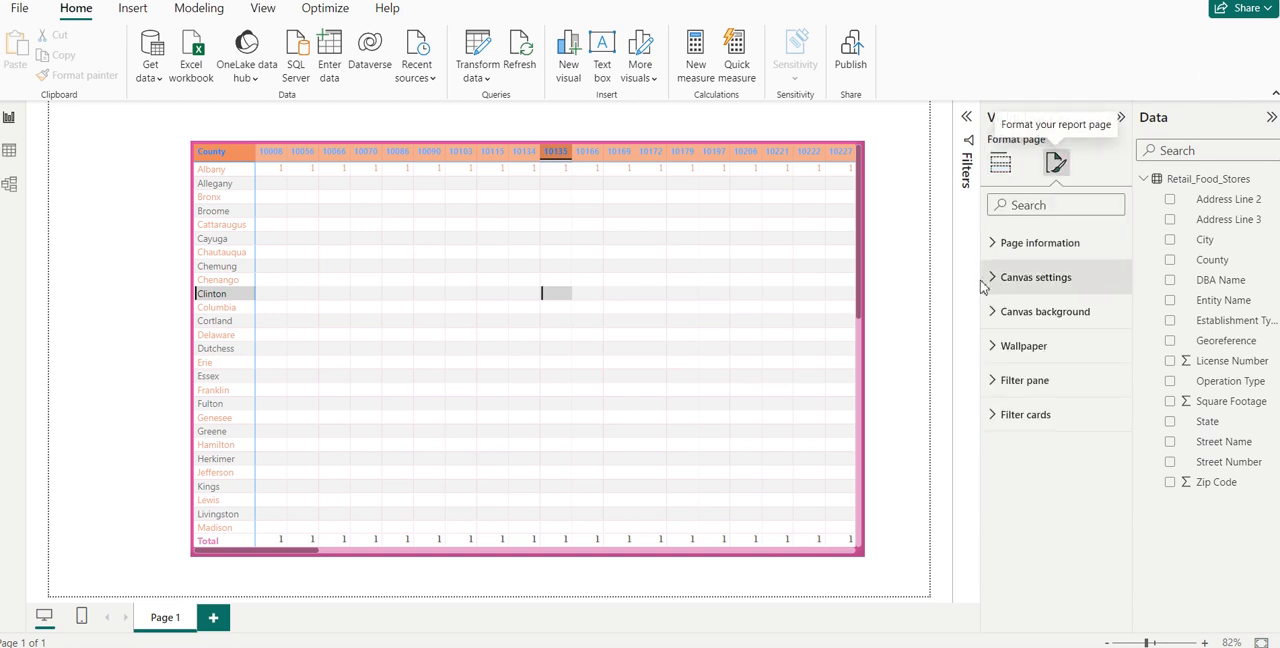
left_click(995, 250)
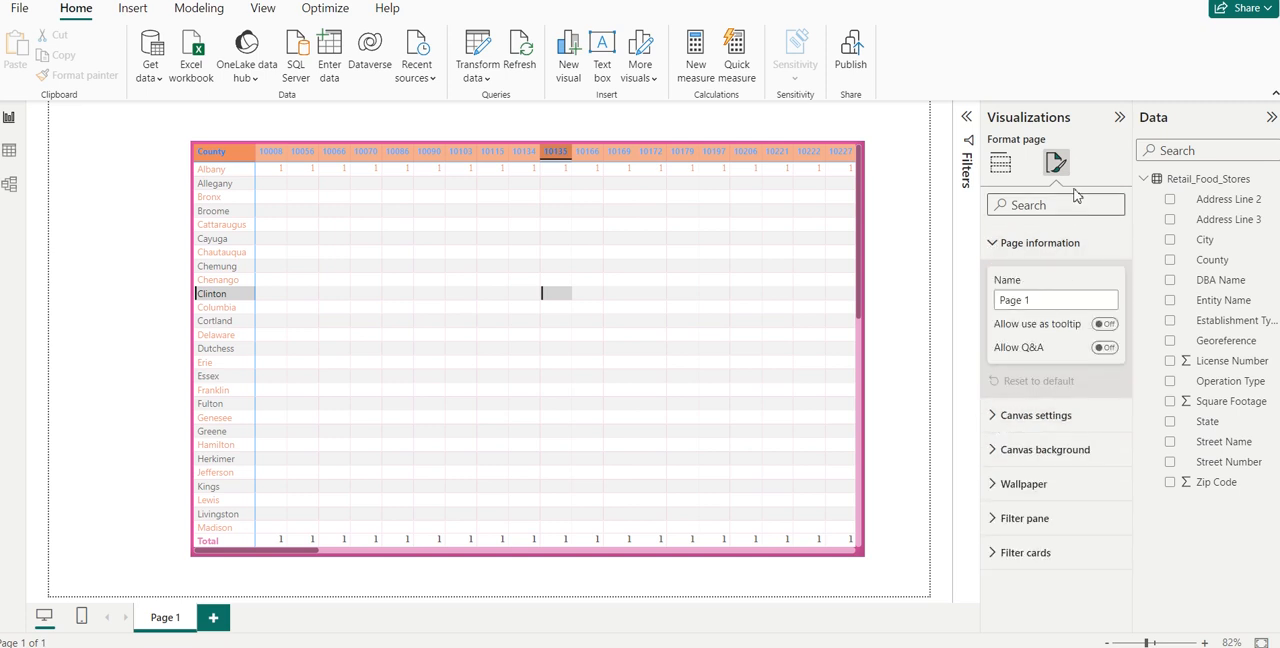
left_click(997, 416)
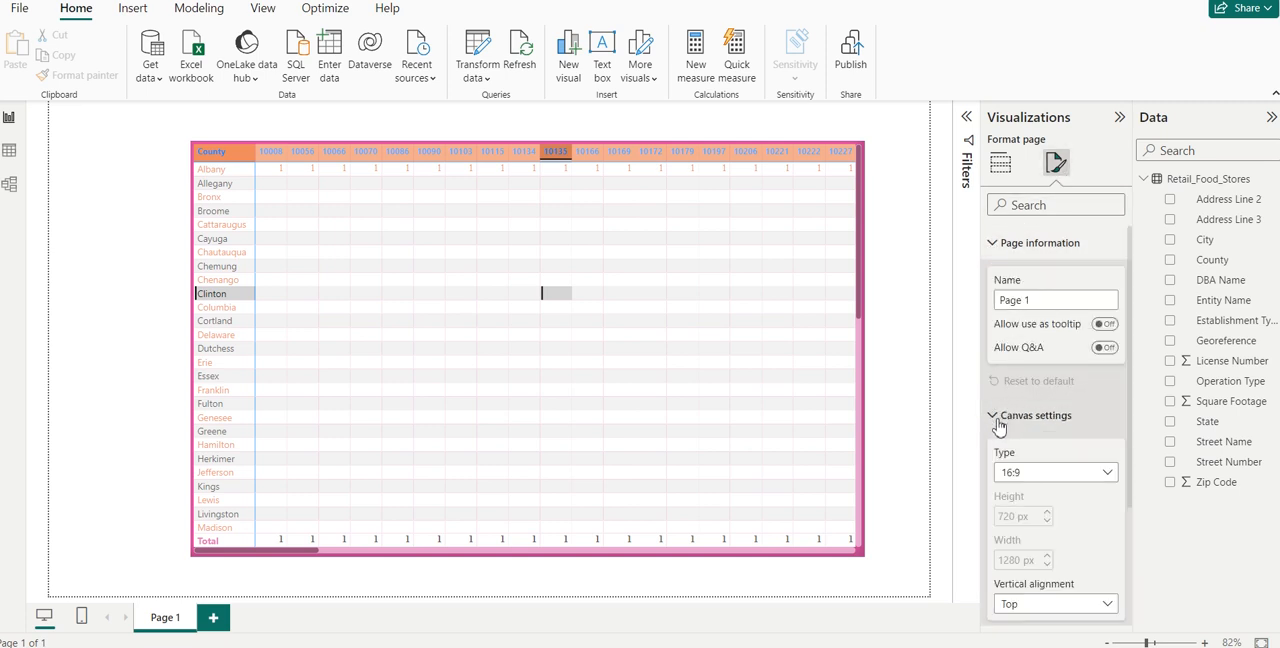
left_click(997, 418)
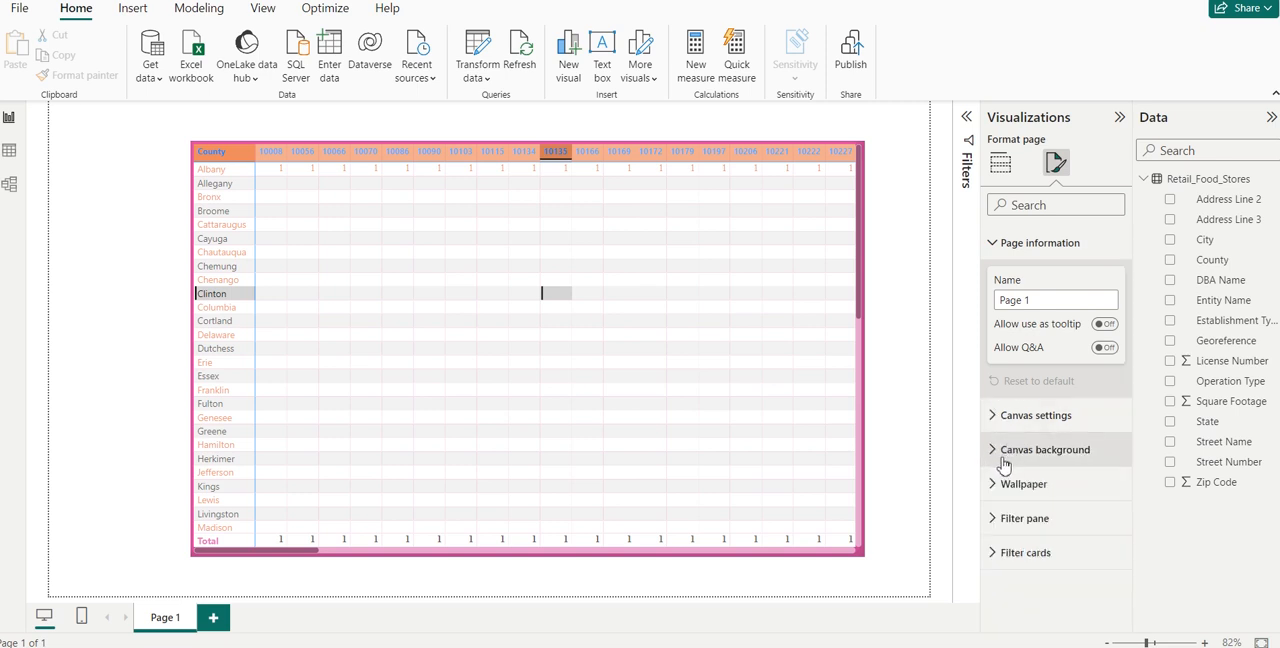
left_click(999, 455)
left_click(1000, 460)
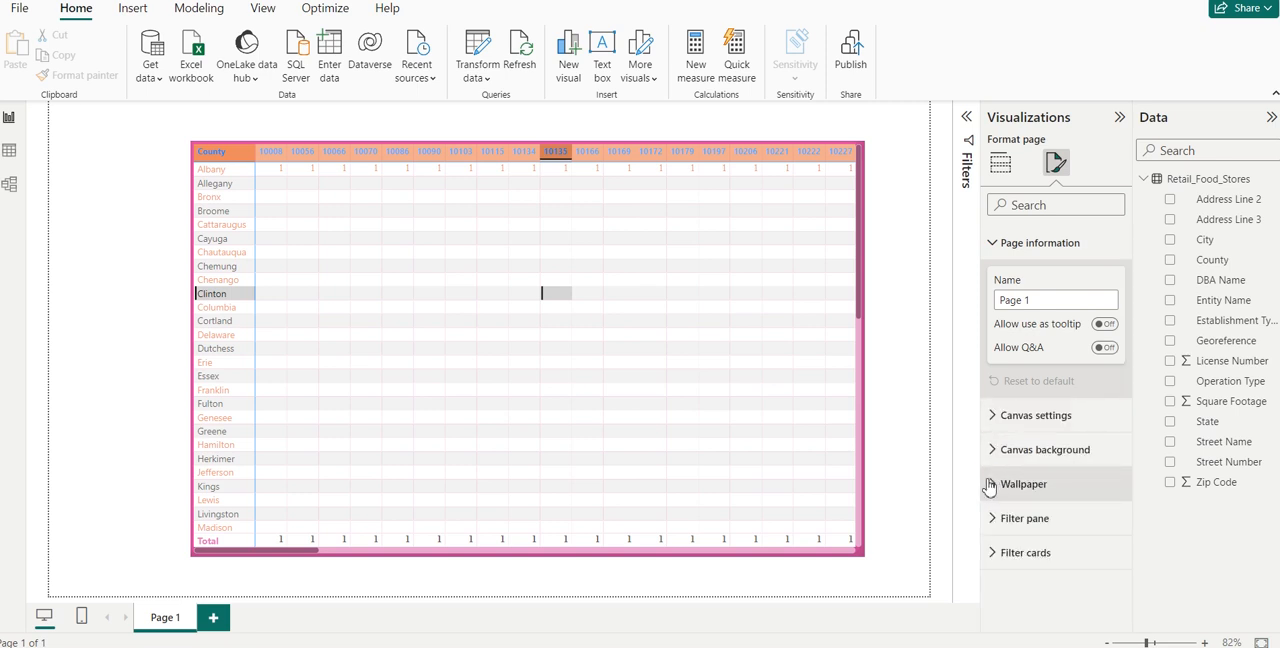
left_click(993, 485)
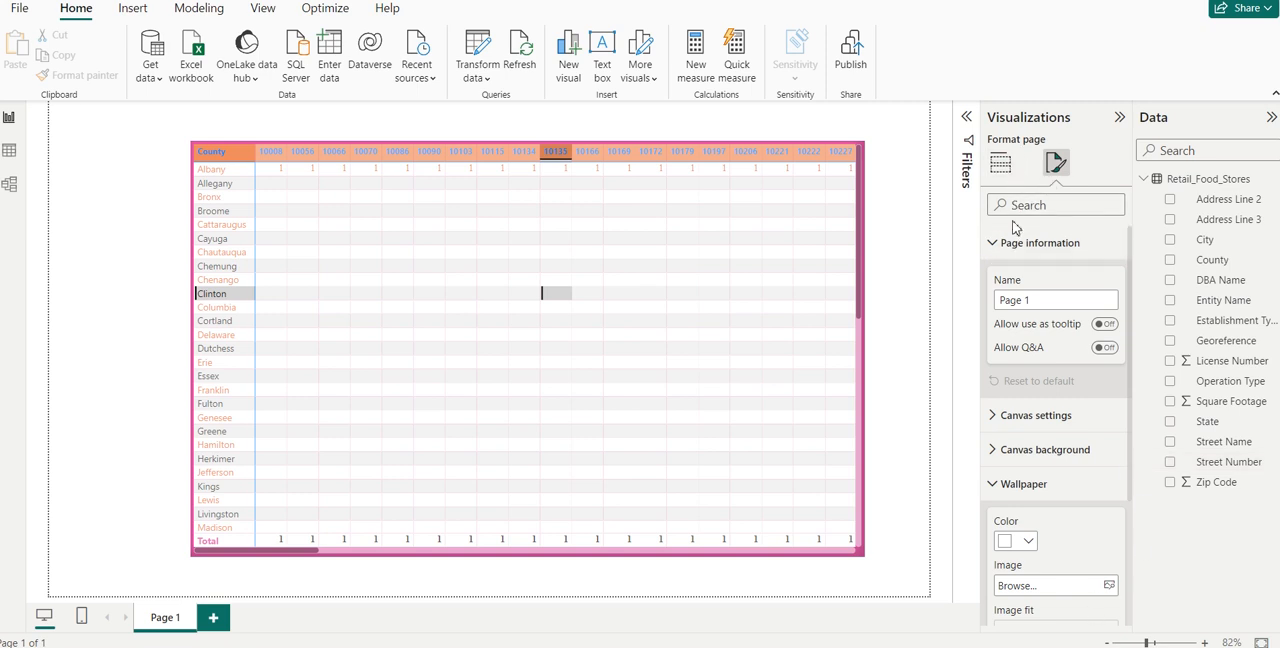
left_click(669, 374)
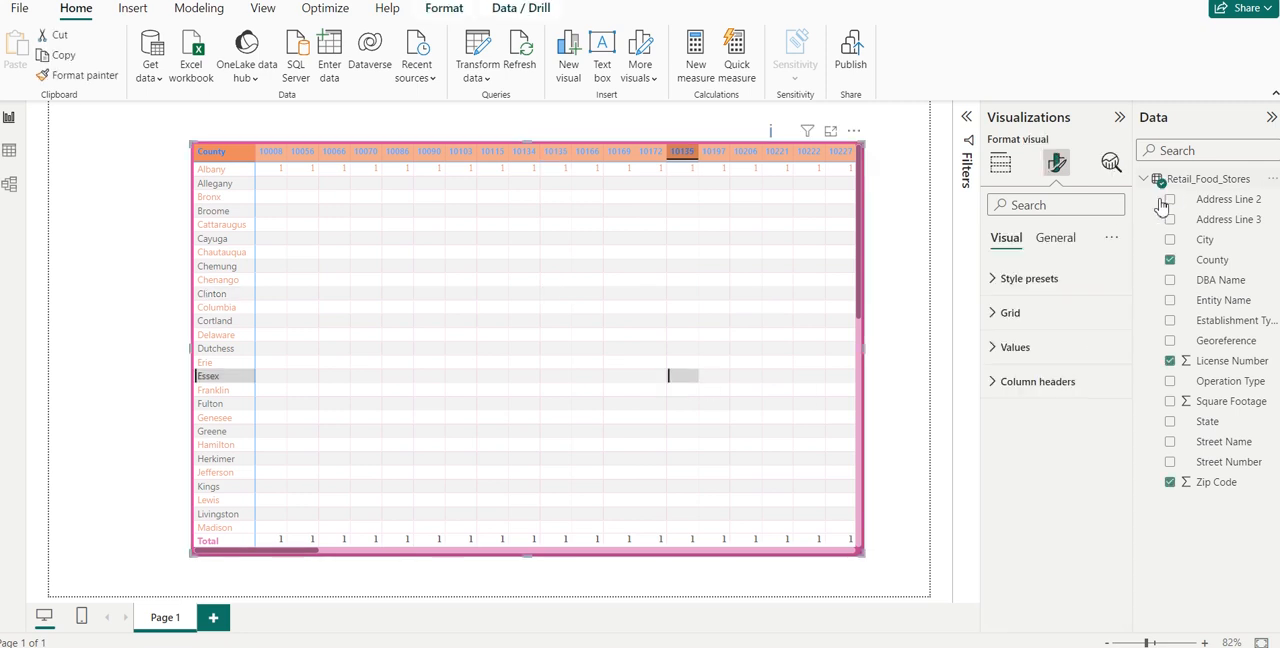
left_click(886, 388)
left_click(697, 297)
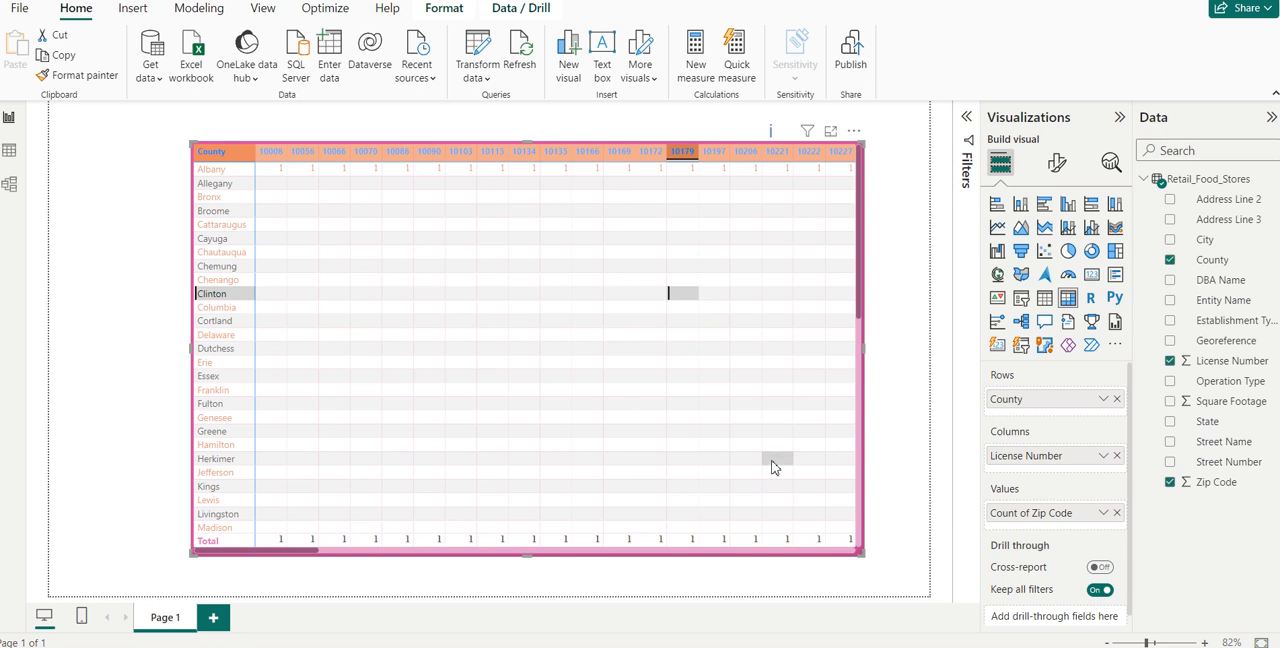
left_click(772, 464)
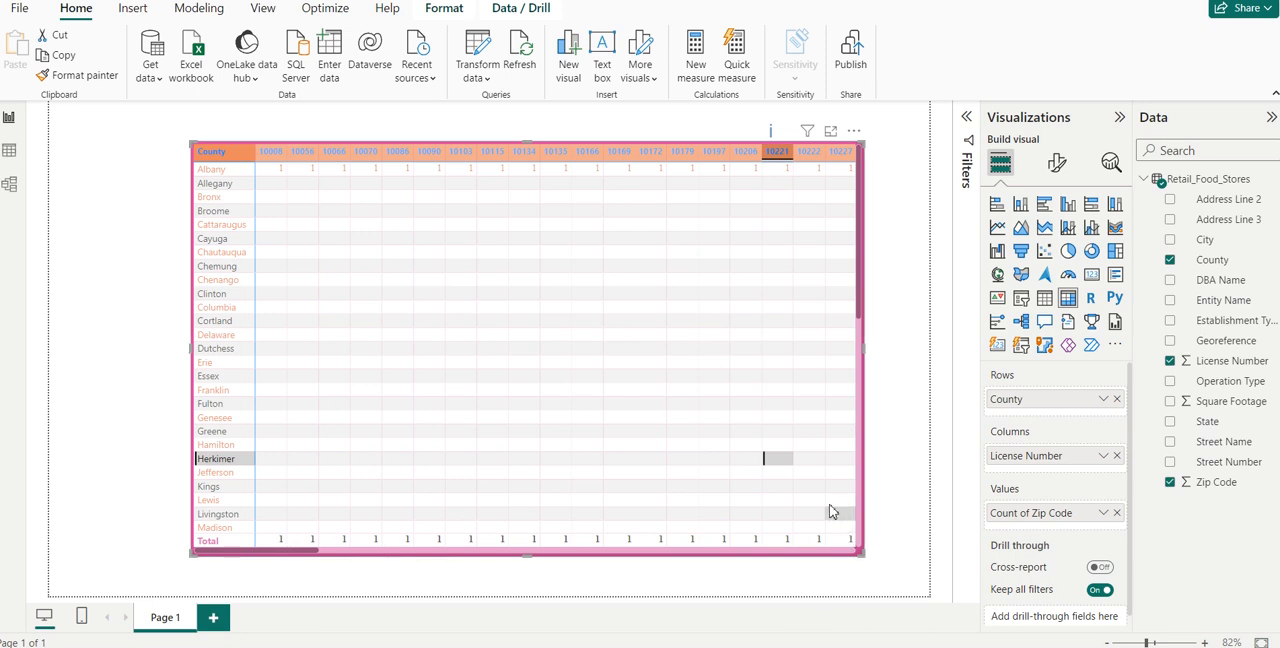
left_click(880, 514)
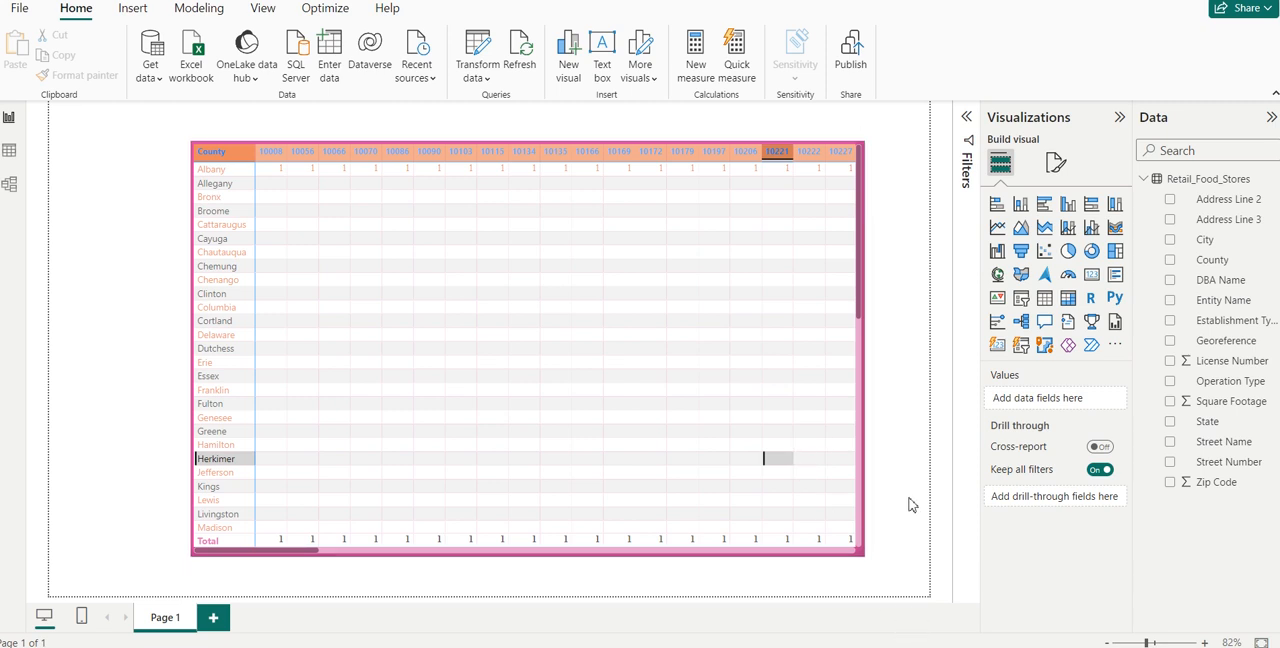
key("XF86AudioRaiseVolume")
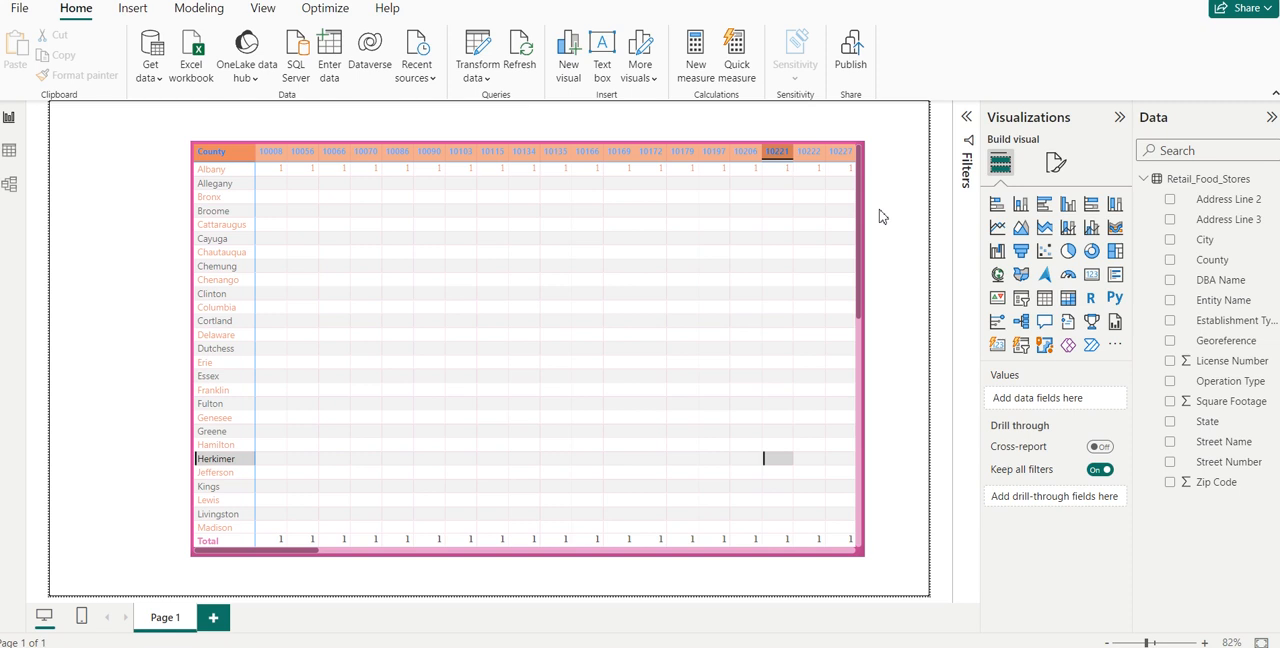
- Replace License Number with Square Footage in the matrix columns and add City below County in the rows
left_click(352, 375)
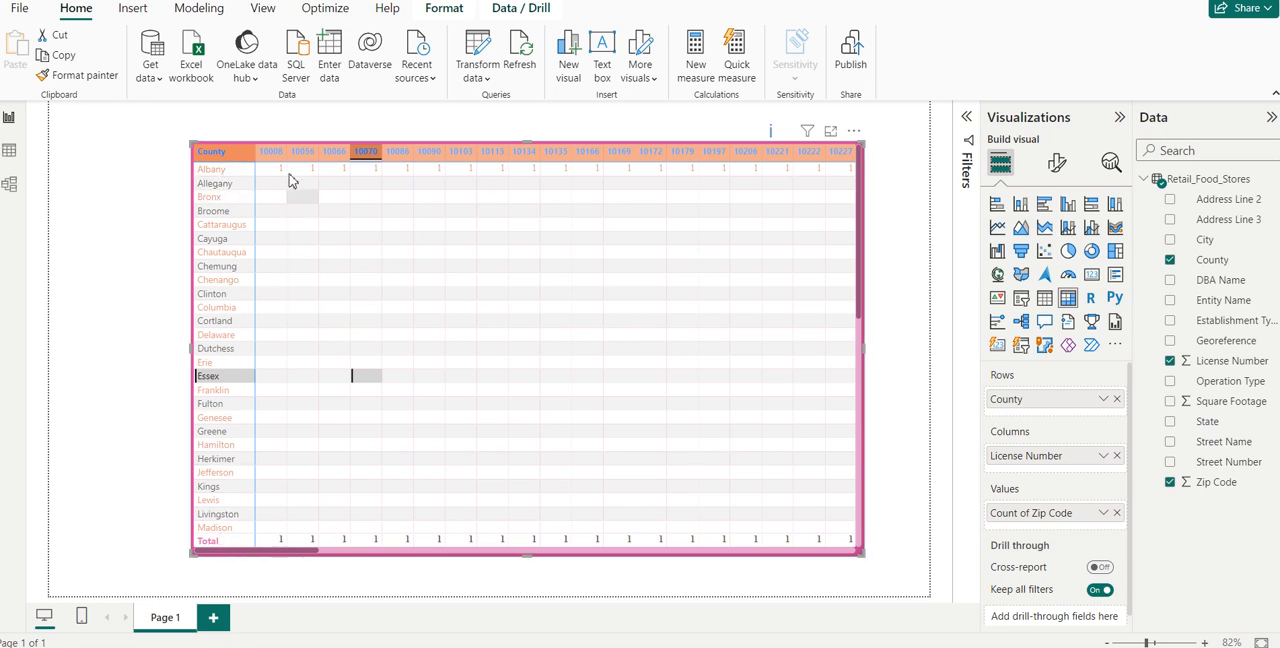
left_click(1117, 456)
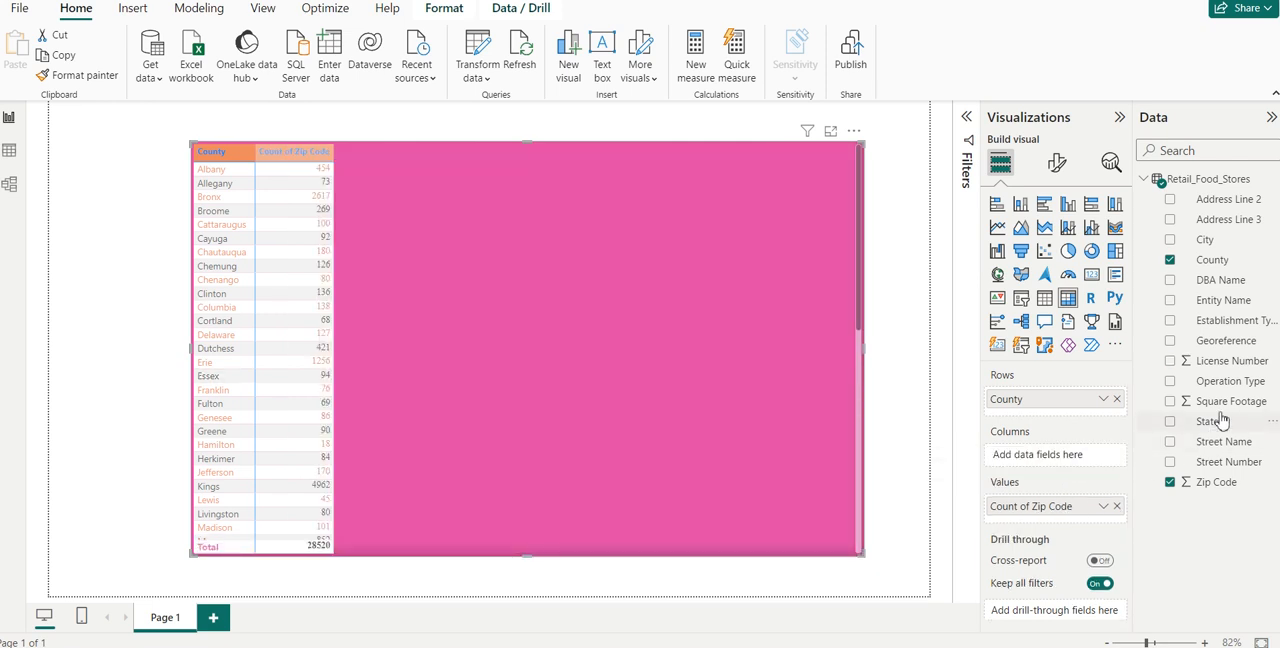
left_click_drag(1218, 403, 1070, 456)
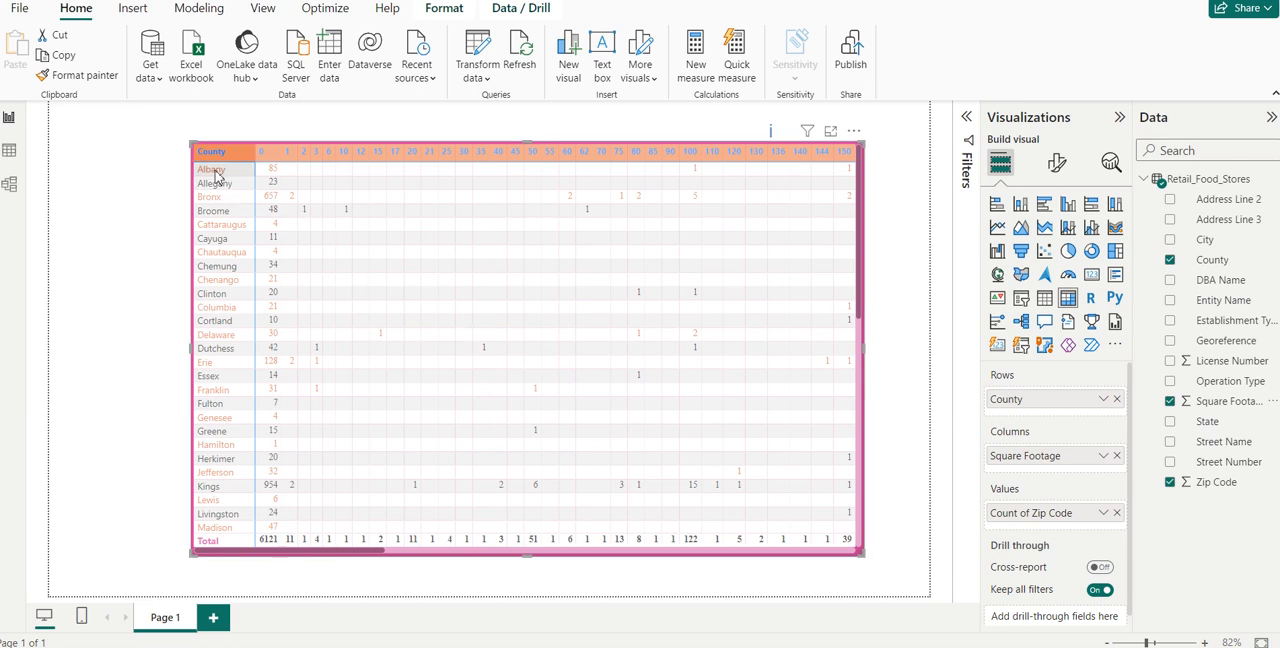
left_click_drag(1206, 240, 1062, 420)
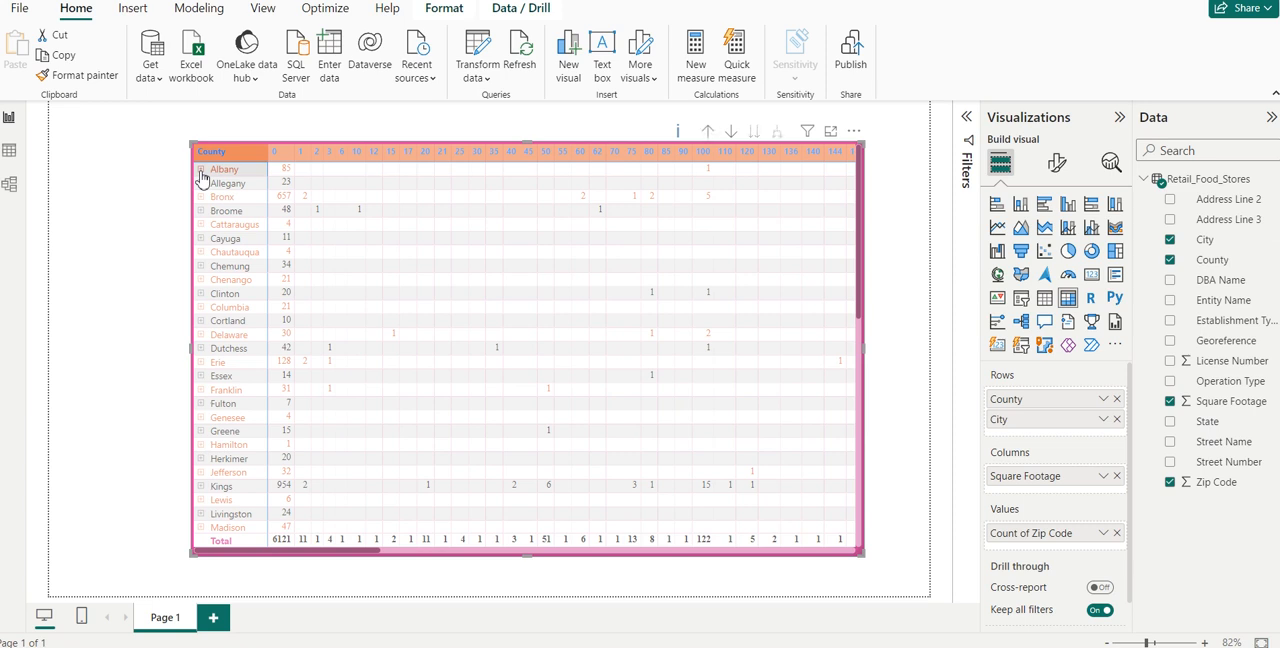
- Expand and collapse the Albany, Allegany and Broome counties one at a time to examine their cities
left_click(201, 172)
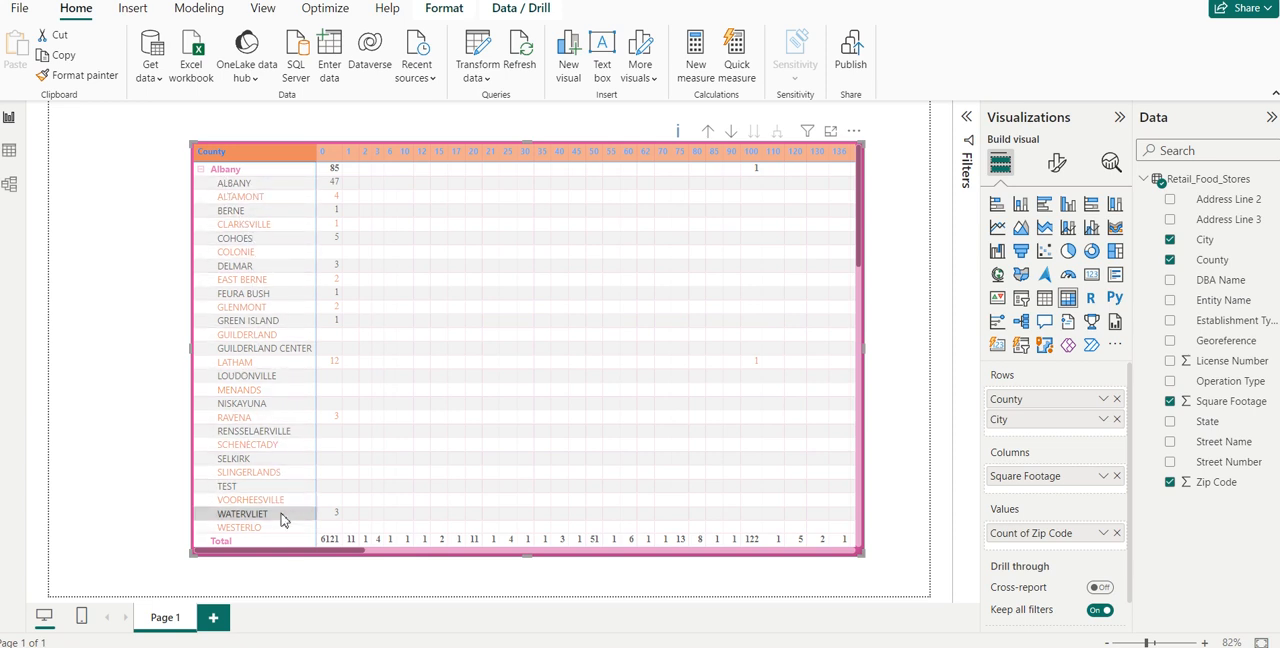
left_click(201, 171)
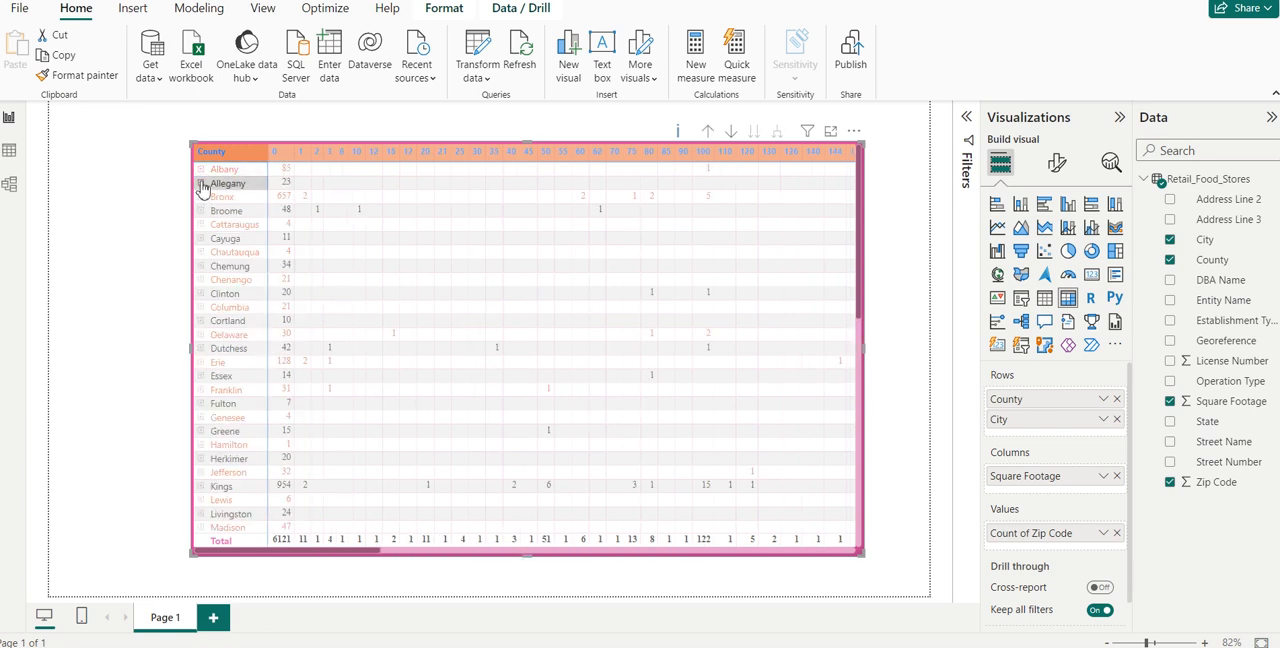
left_click(201, 185)
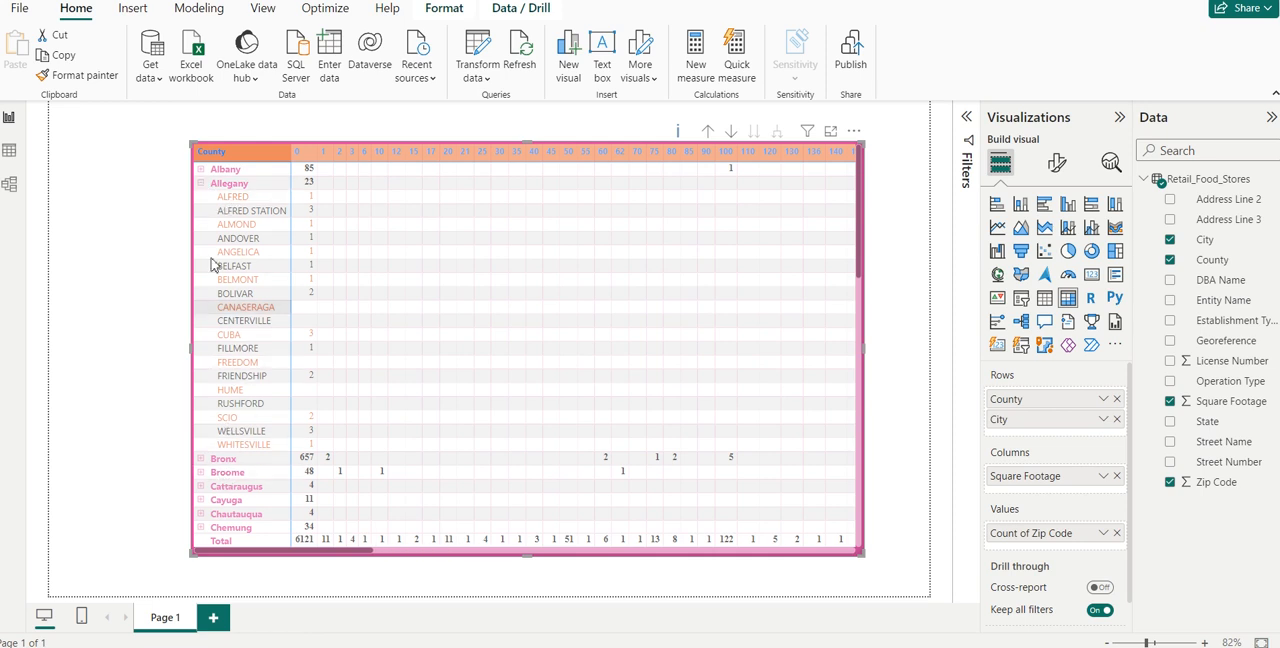
left_click(201, 188)
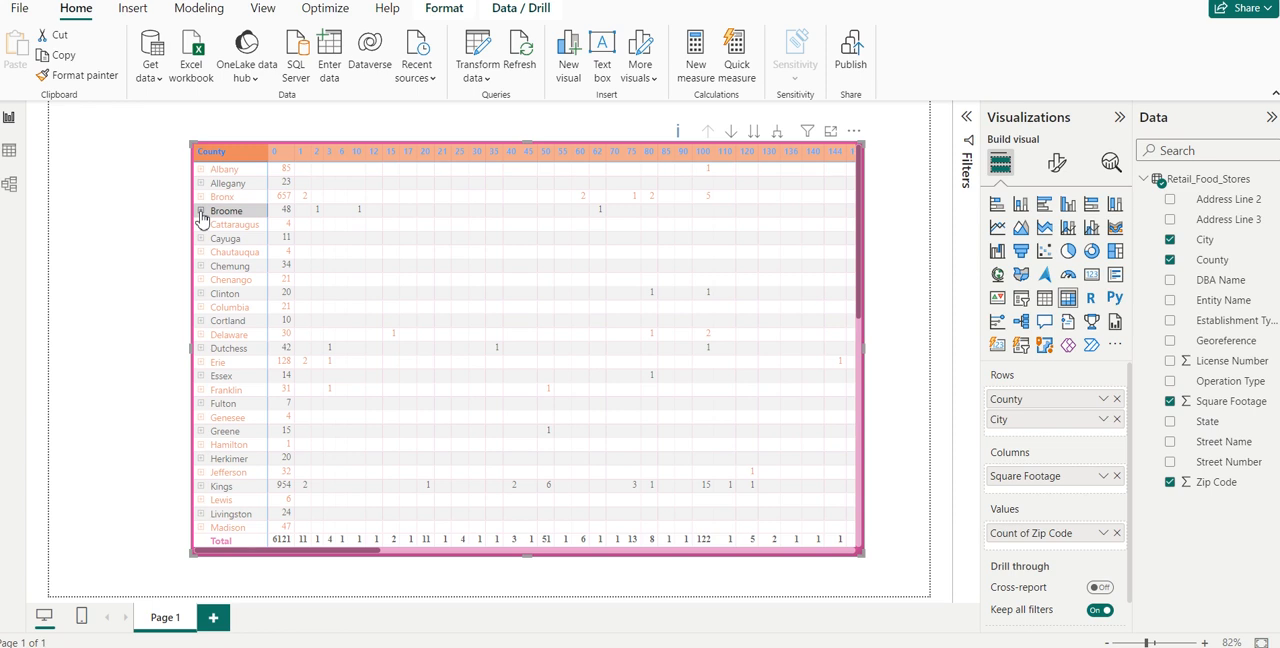
left_click(200, 212)
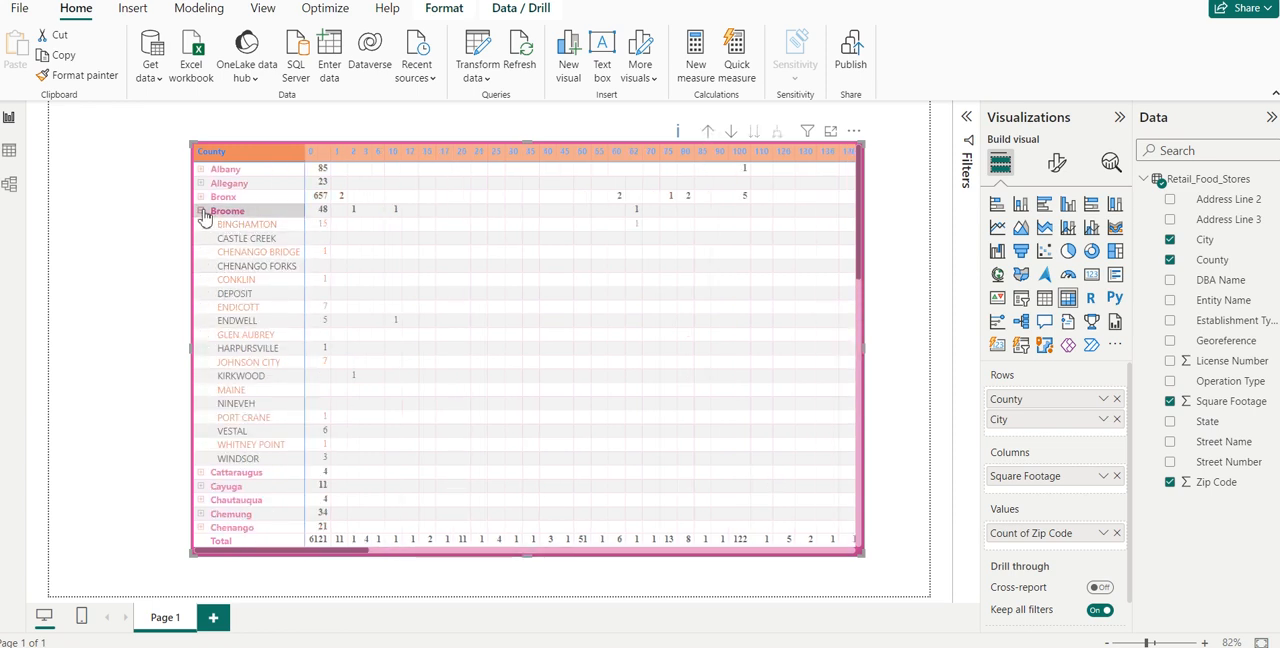
left_click(201, 212)
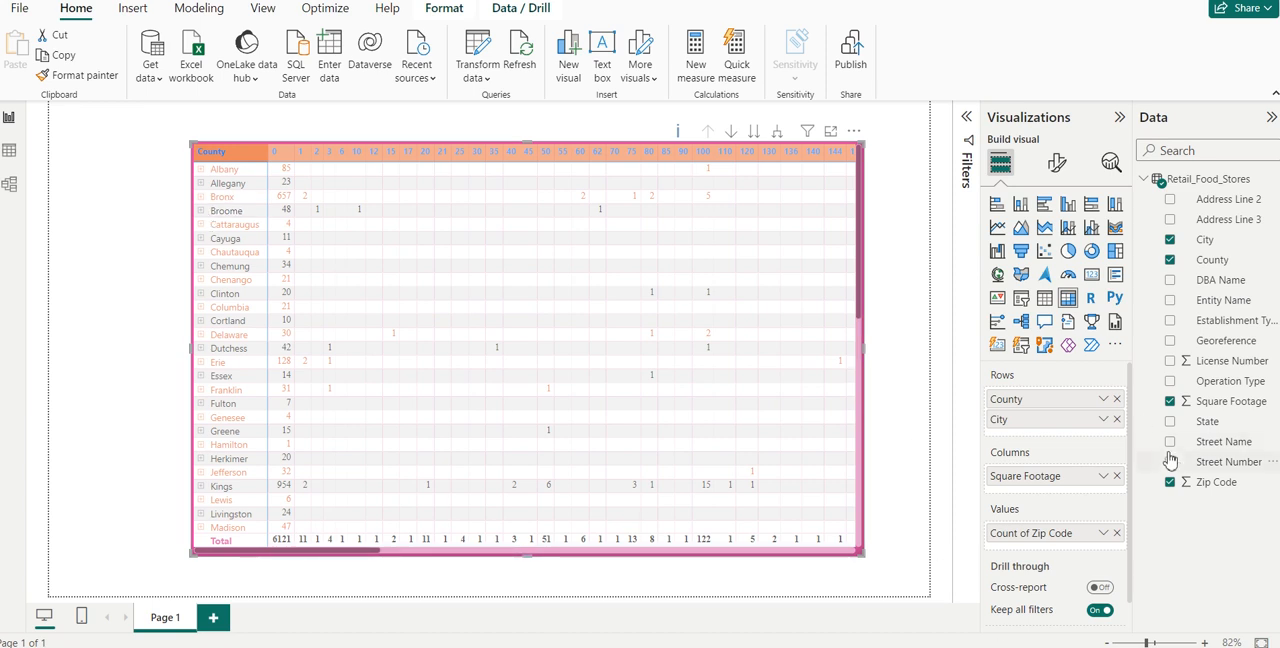
- Add Entity Name below City in the matrix rows, and expand and collapse Albany county and its city of Albany
left_click_drag(1222, 303, 1071, 438)
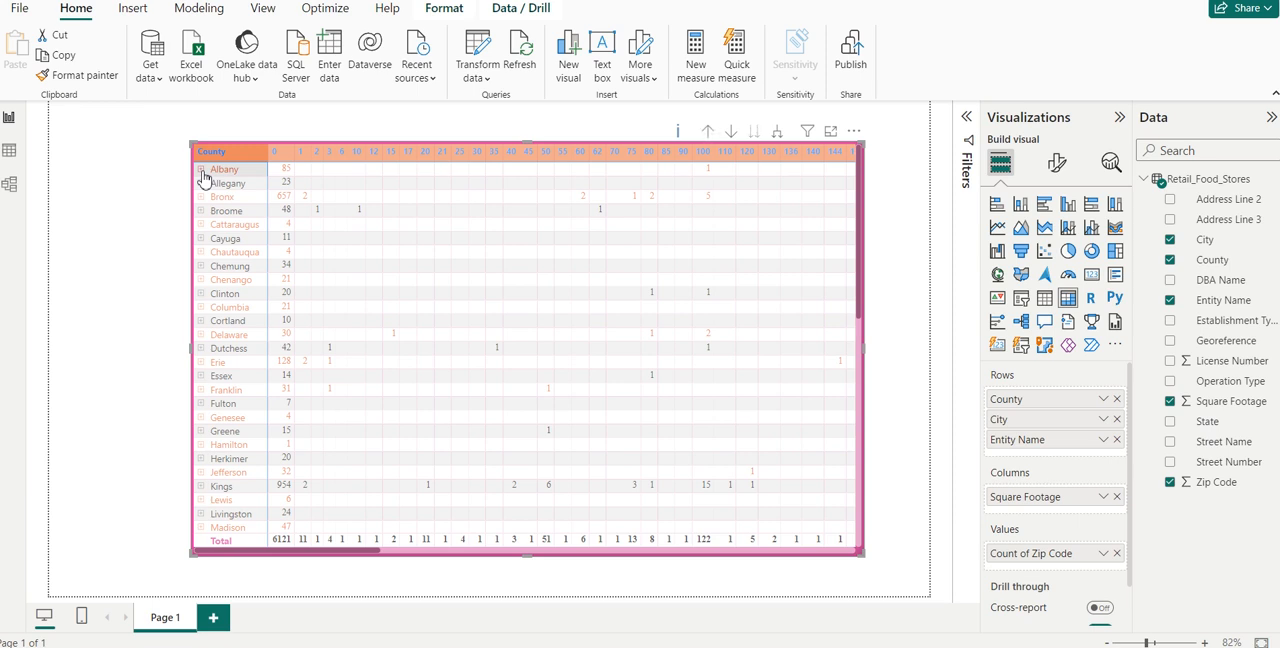
left_click(201, 170)
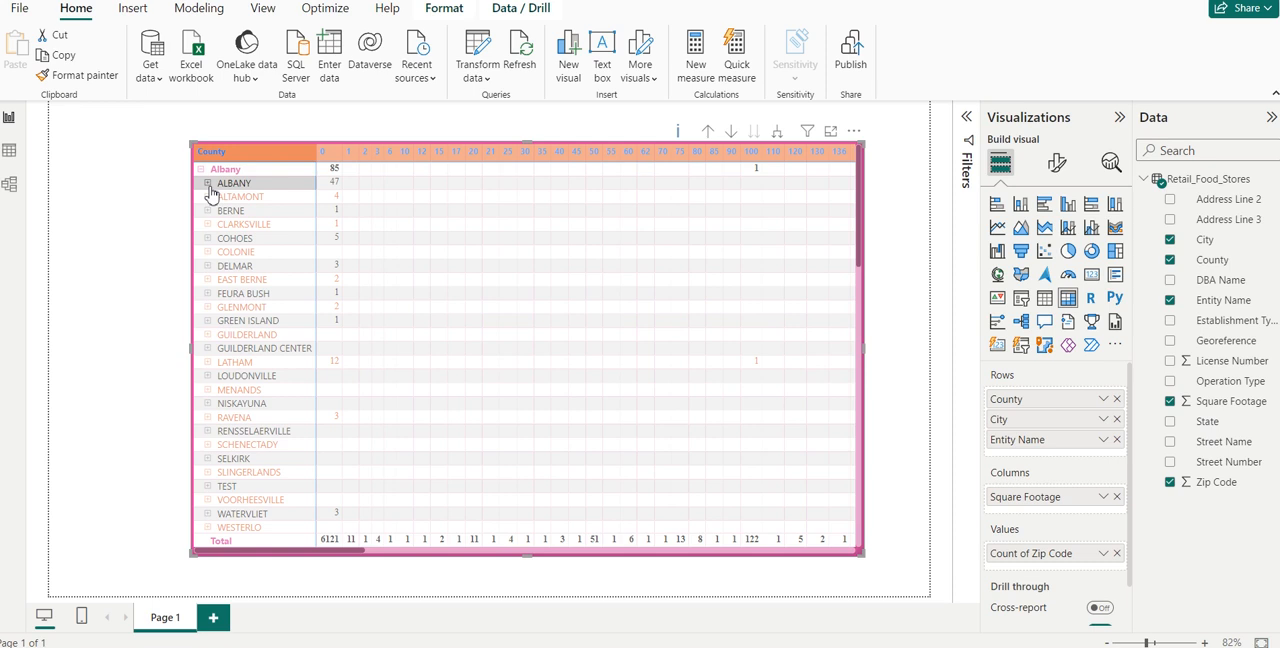
left_click(208, 184)
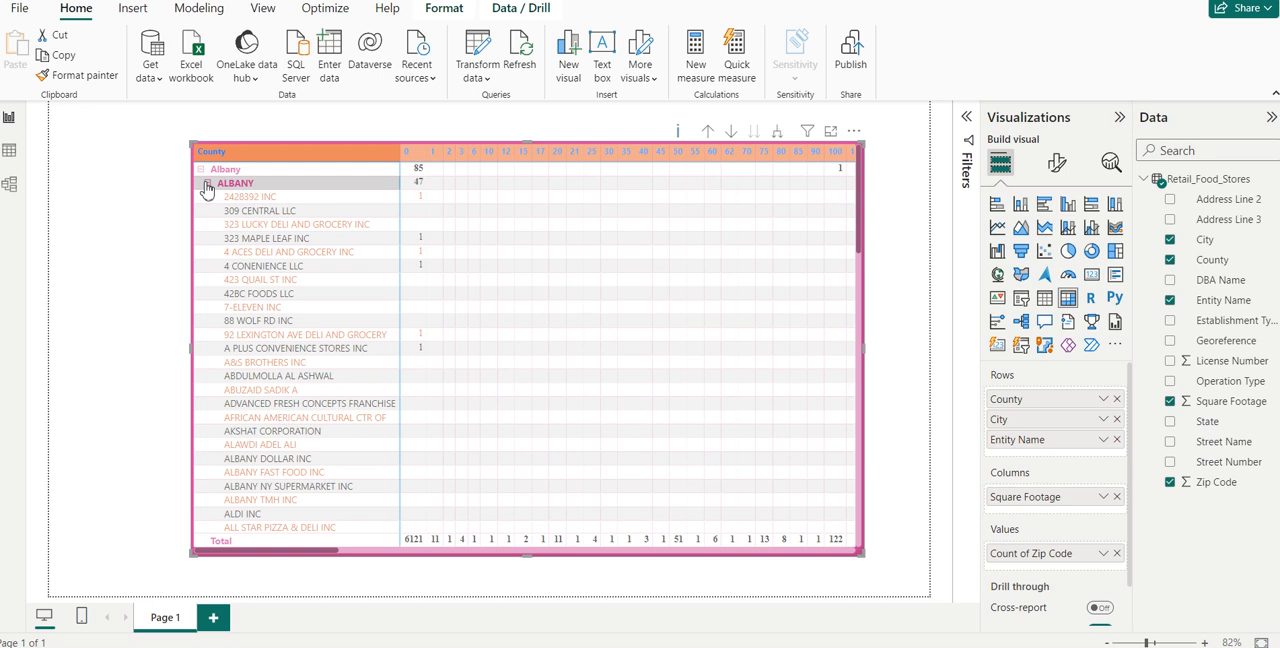
left_click(206, 185)
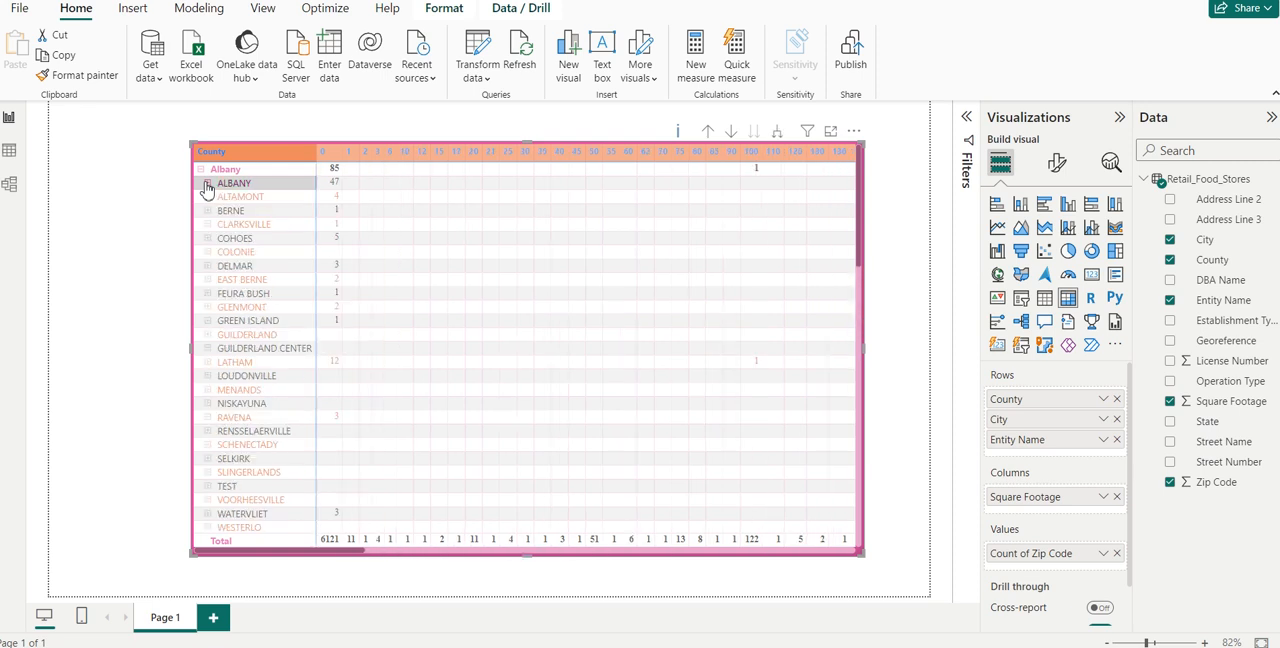
left_click(202, 170)
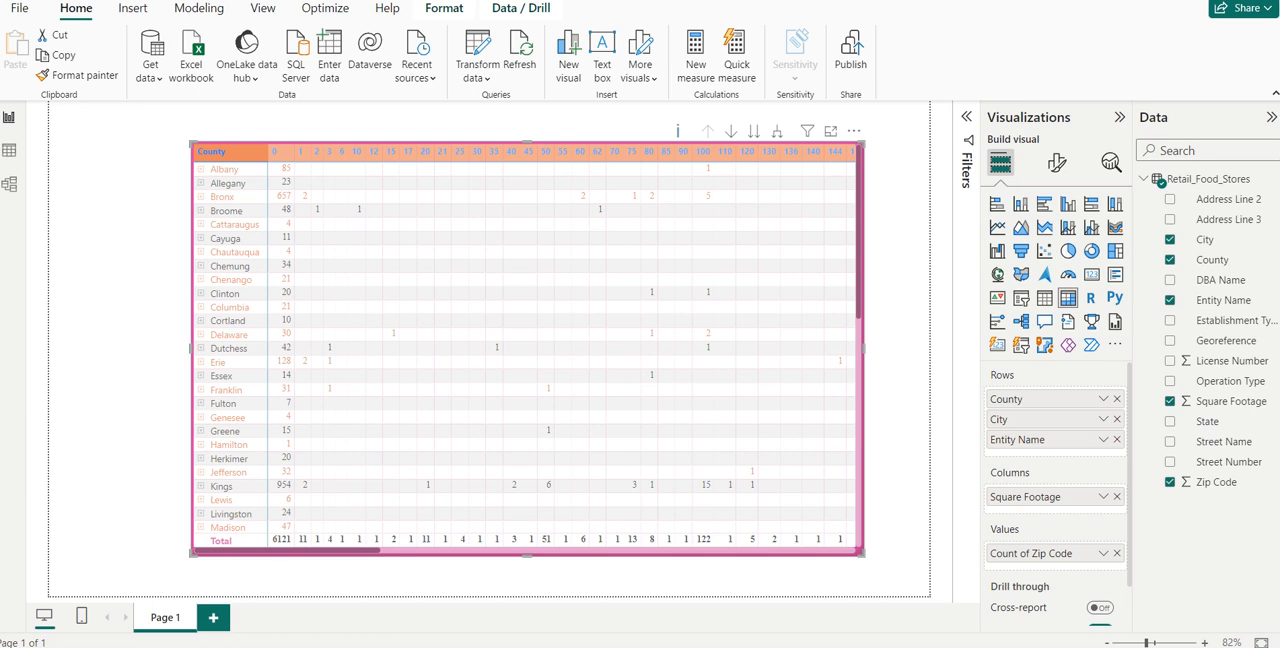
- Add Georeference below Entity Name in the rows, drill through Columbia, Canaan and Canaan General Store LLC, and collapse these levels again
left_click_drag(1222, 341, 1063, 459)
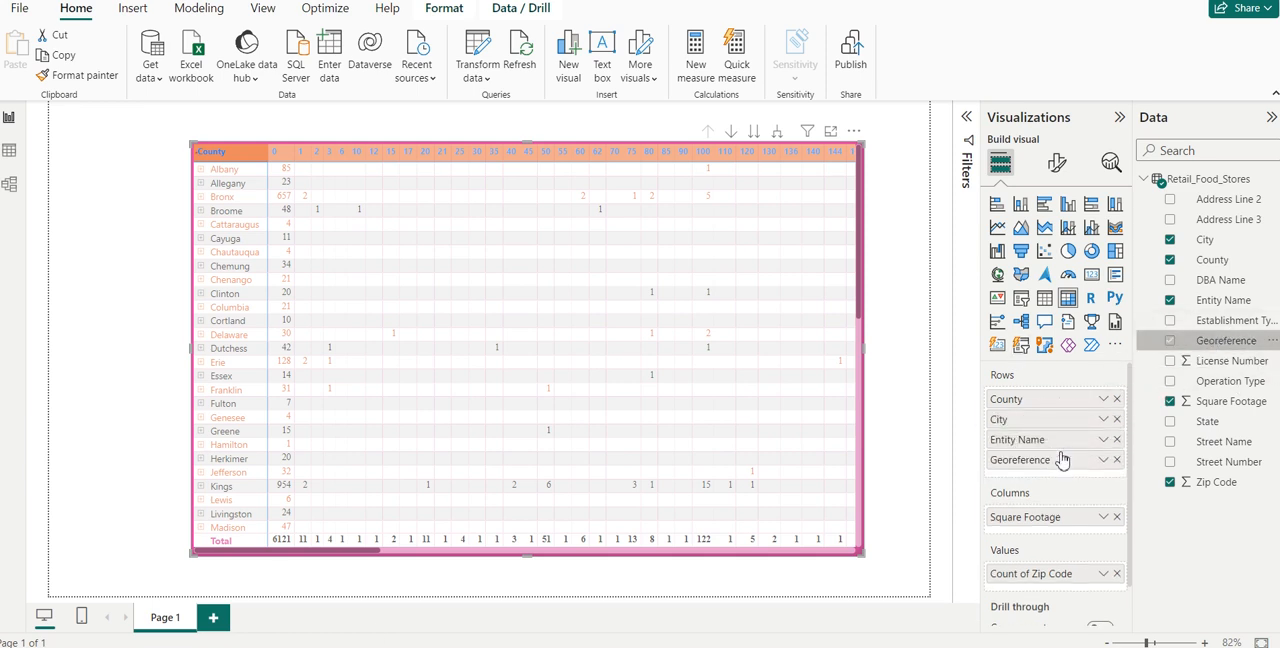
left_click(200, 309)
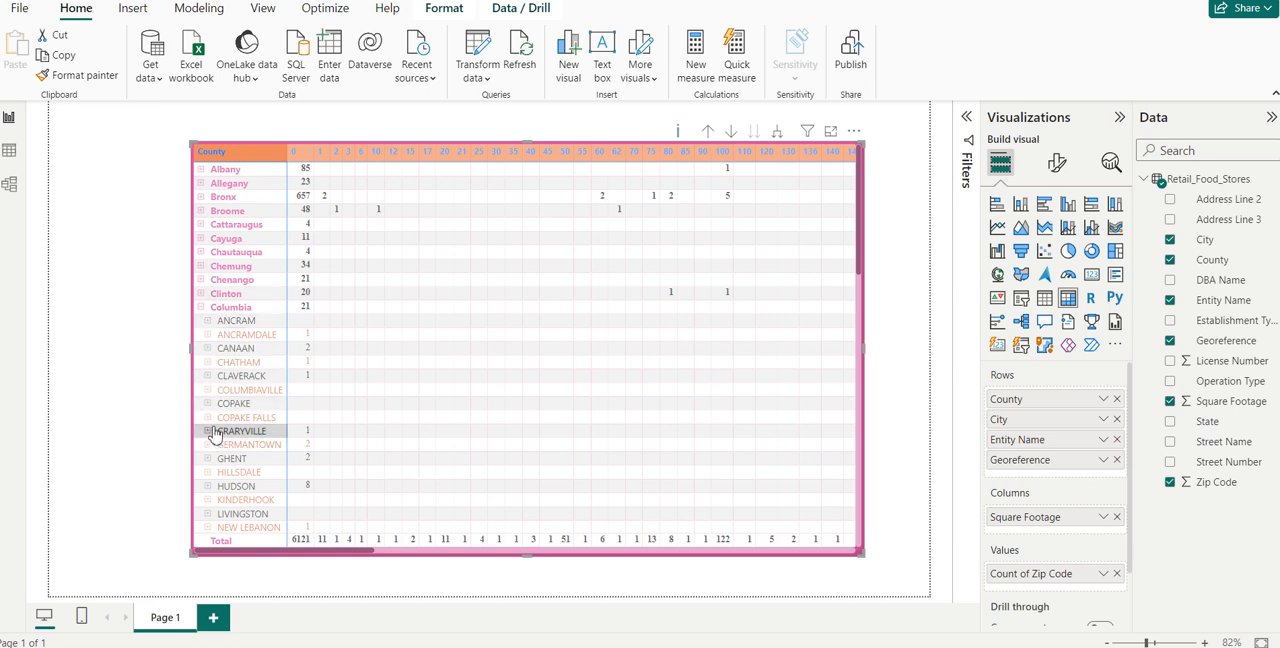
left_click(208, 352)
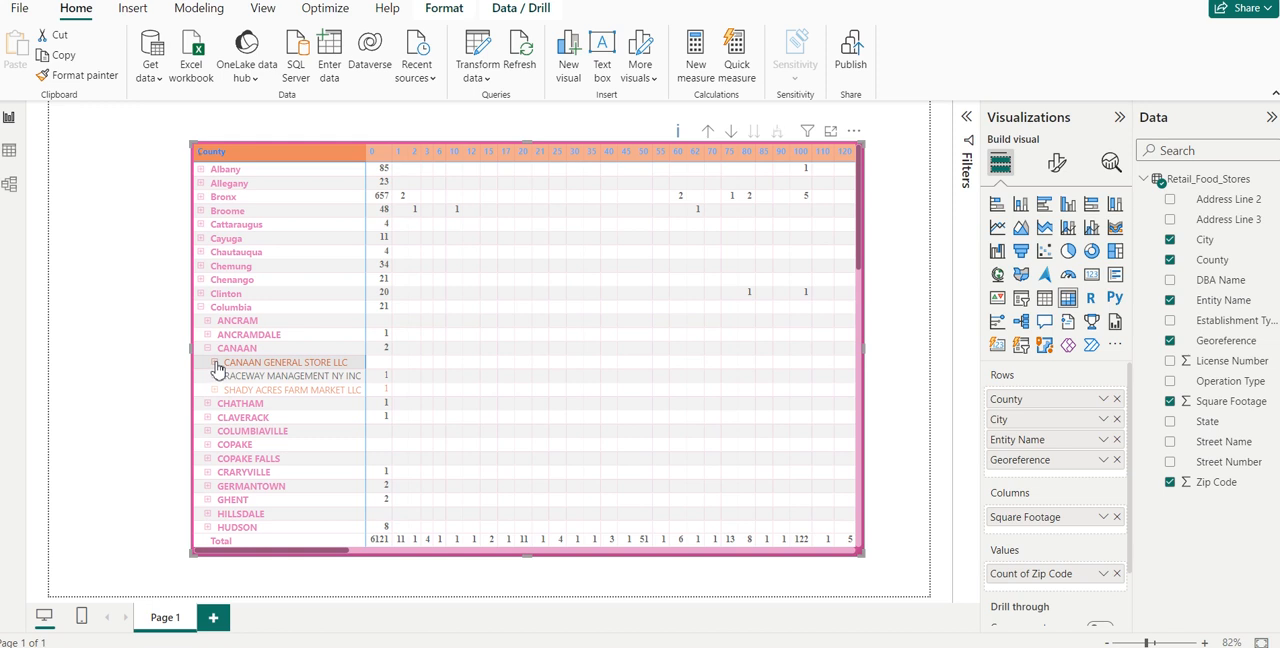
left_click(215, 365)
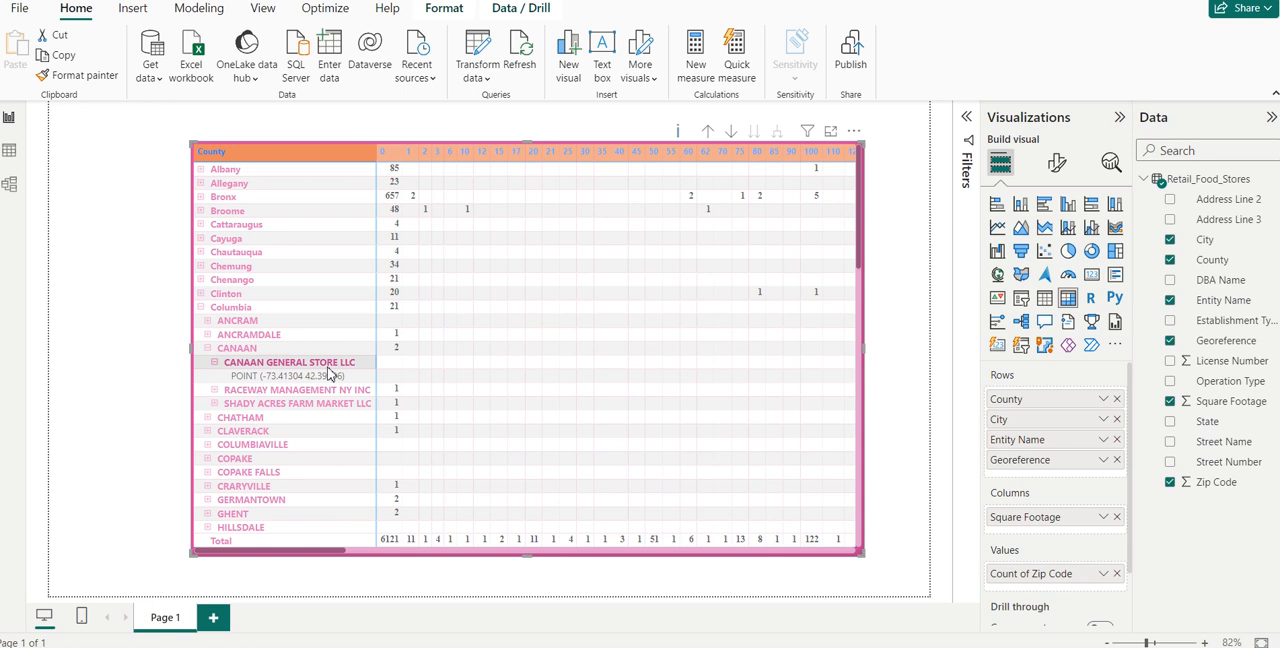
left_click(214, 366)
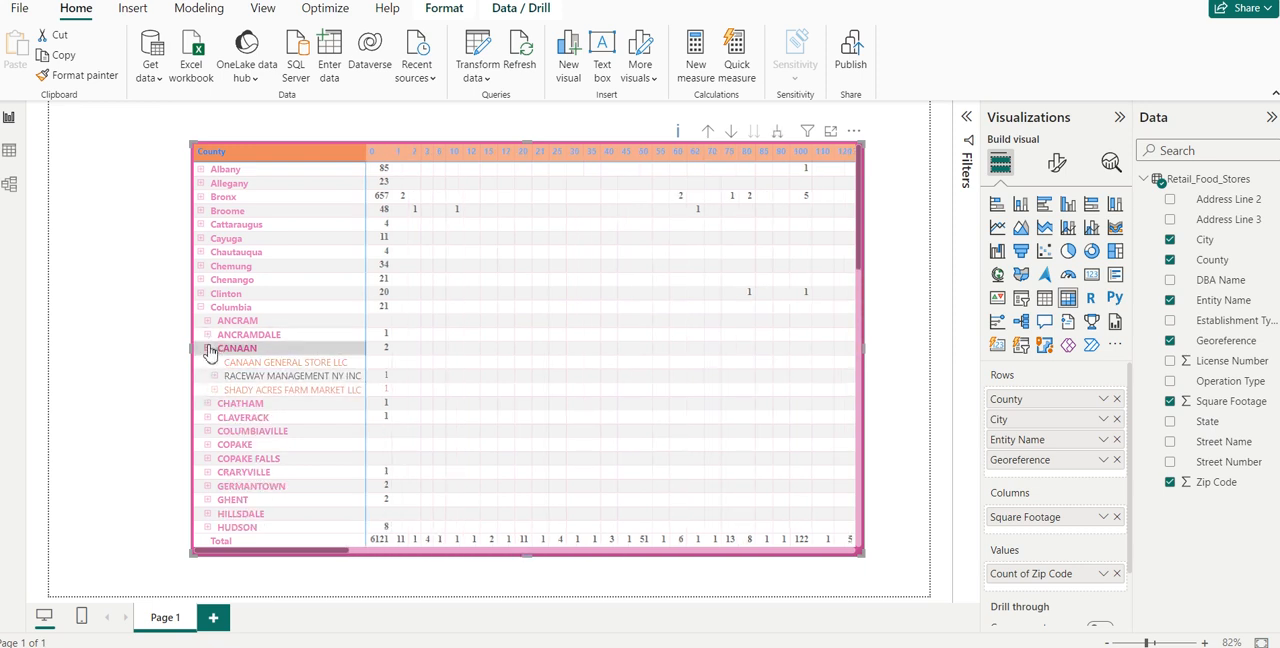
left_click(210, 350)
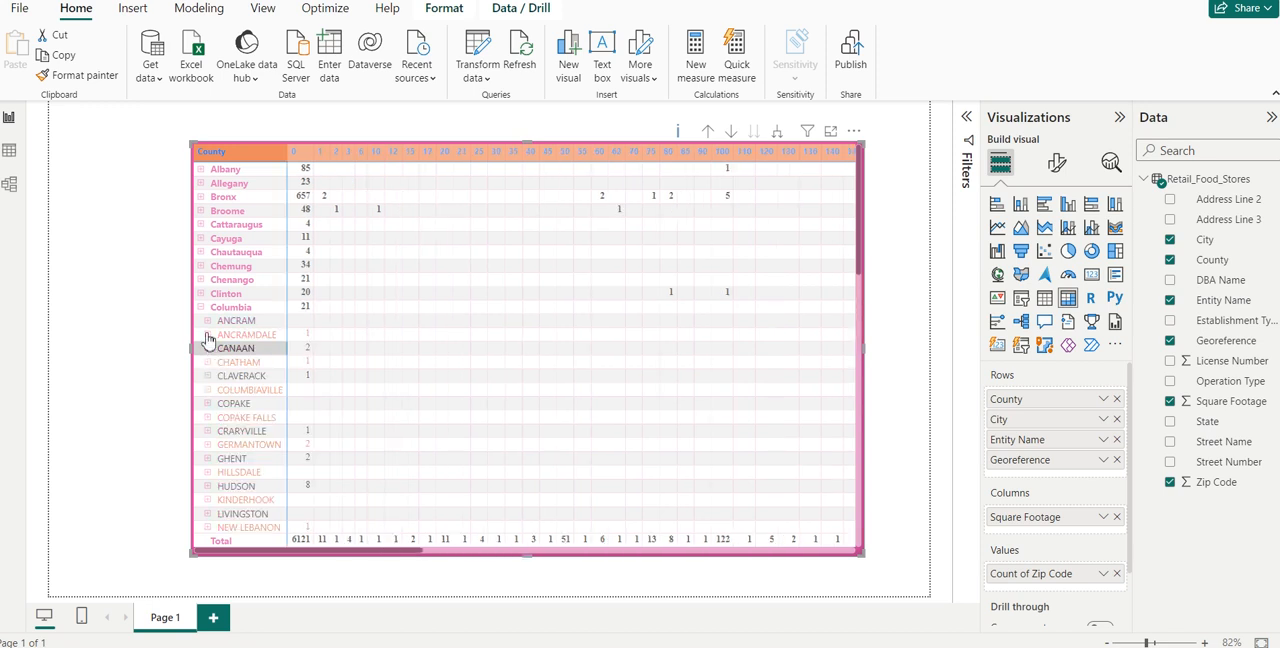
left_click(203, 309)
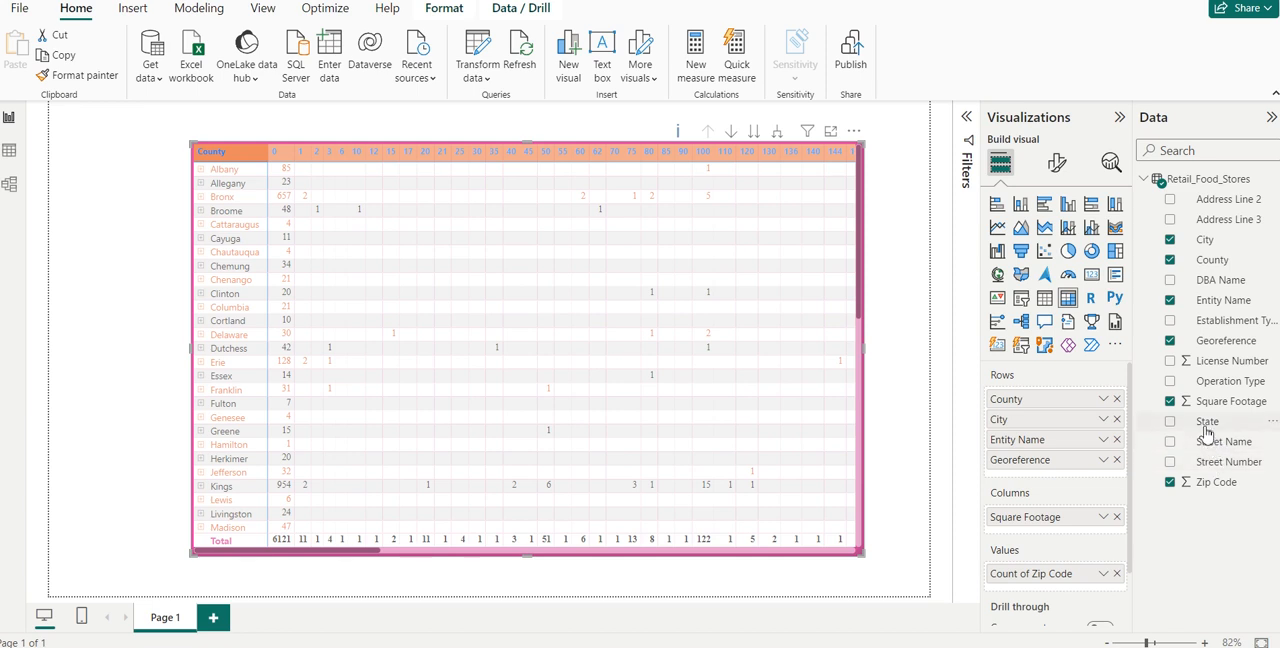
- Add State below Georeference in the rows and expand Dutchess, Beacon and Alameda Meat Corp down to the state level
left_click_drag(1207, 423, 1064, 484)
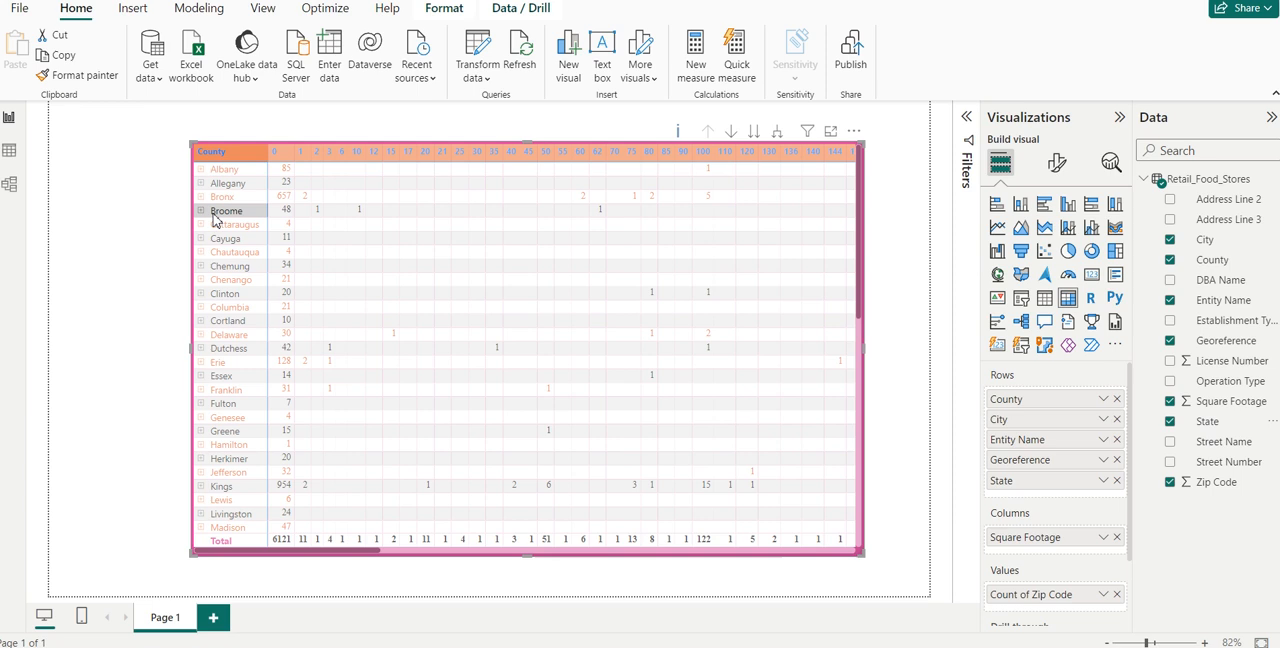
left_click(202, 349)
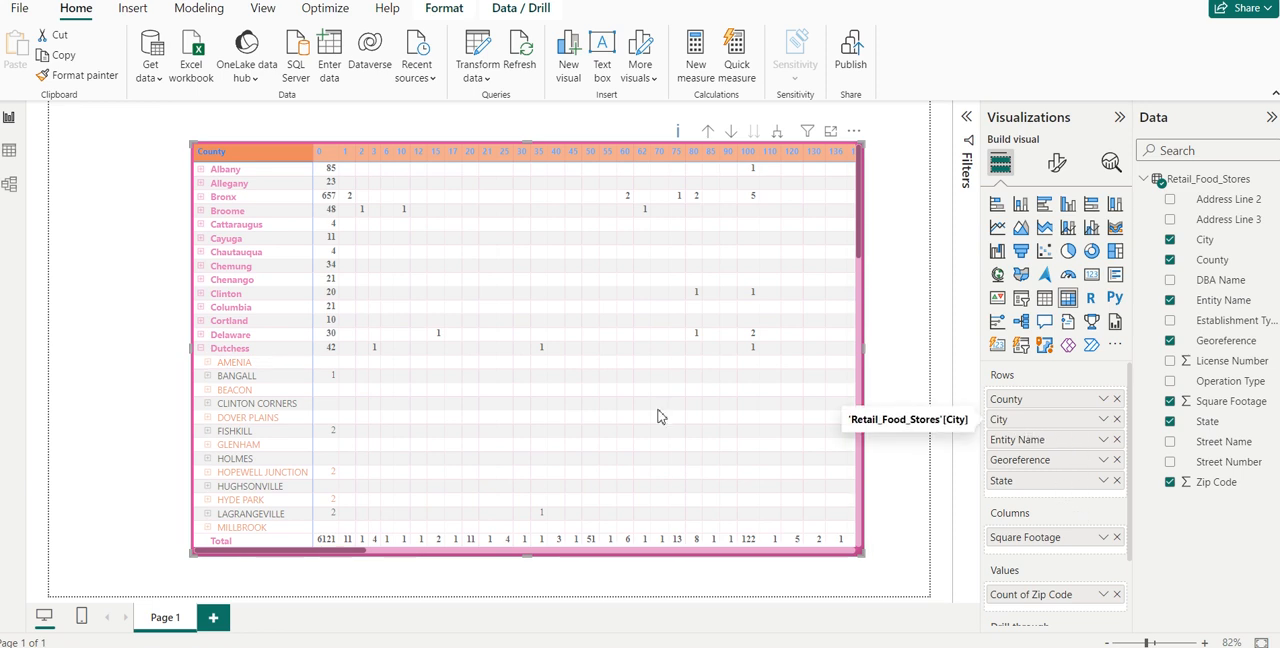
left_click(208, 391)
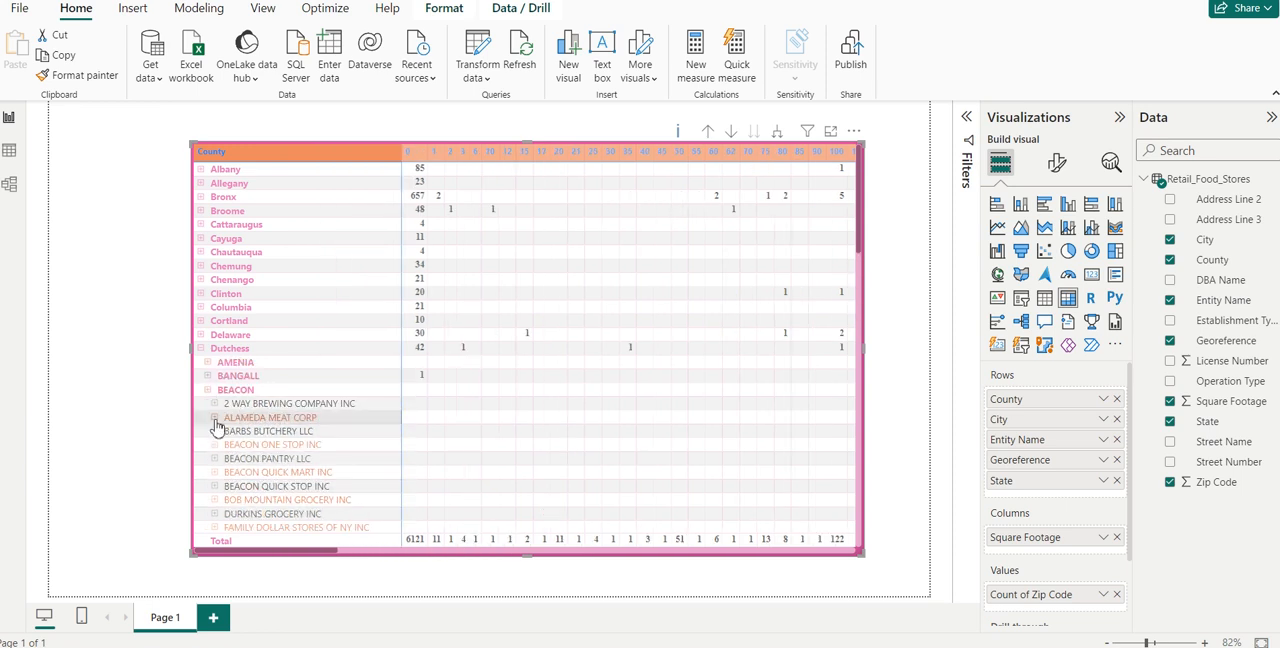
left_click(214, 419)
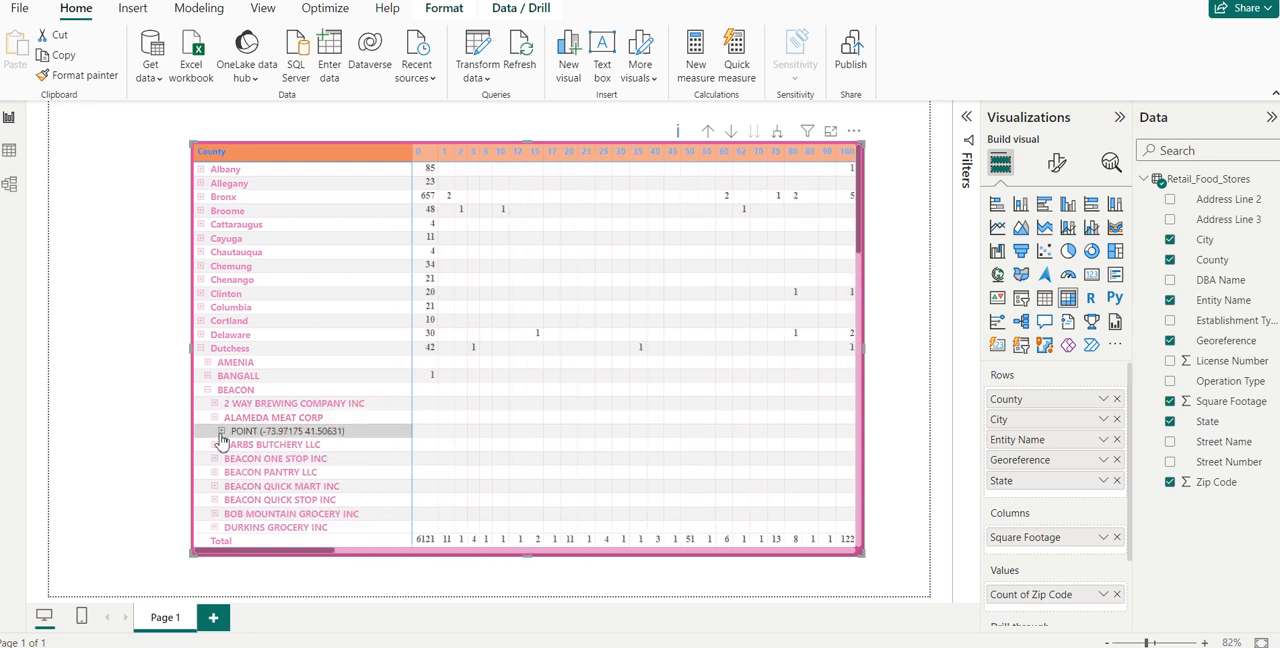
left_click(221, 432)
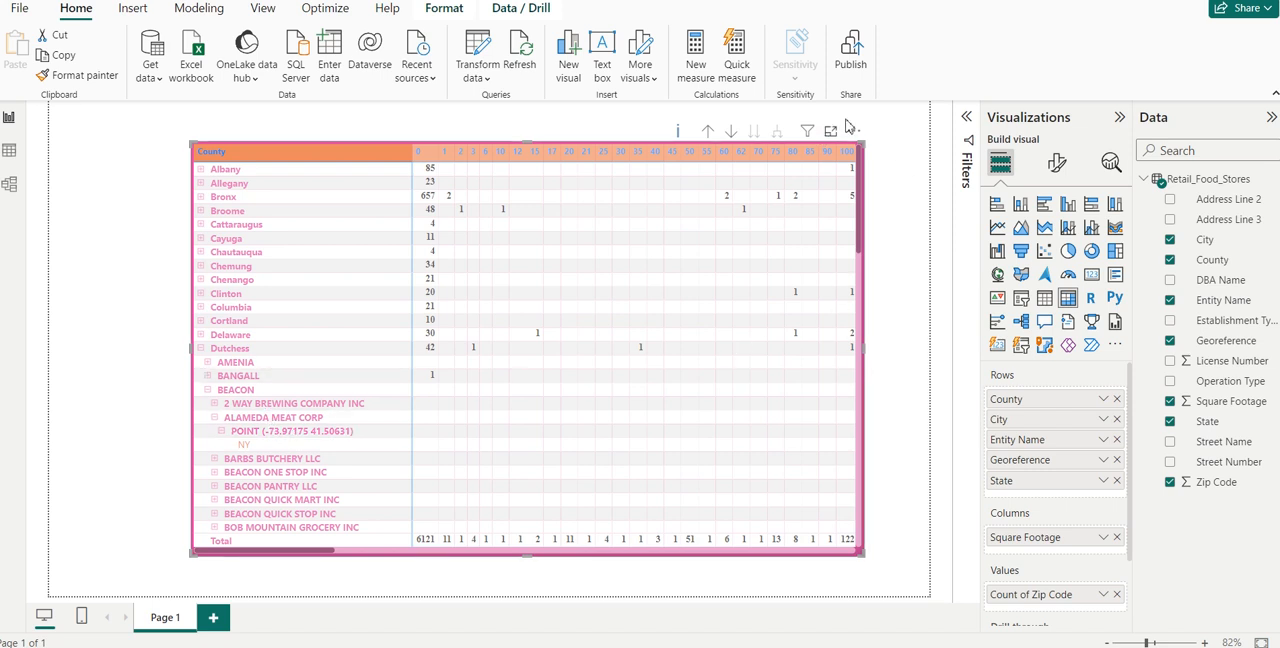
- Try light orange and dark yellow as the text color of the matrix's column headers, and settle on near-black
left_click(1057, 166)
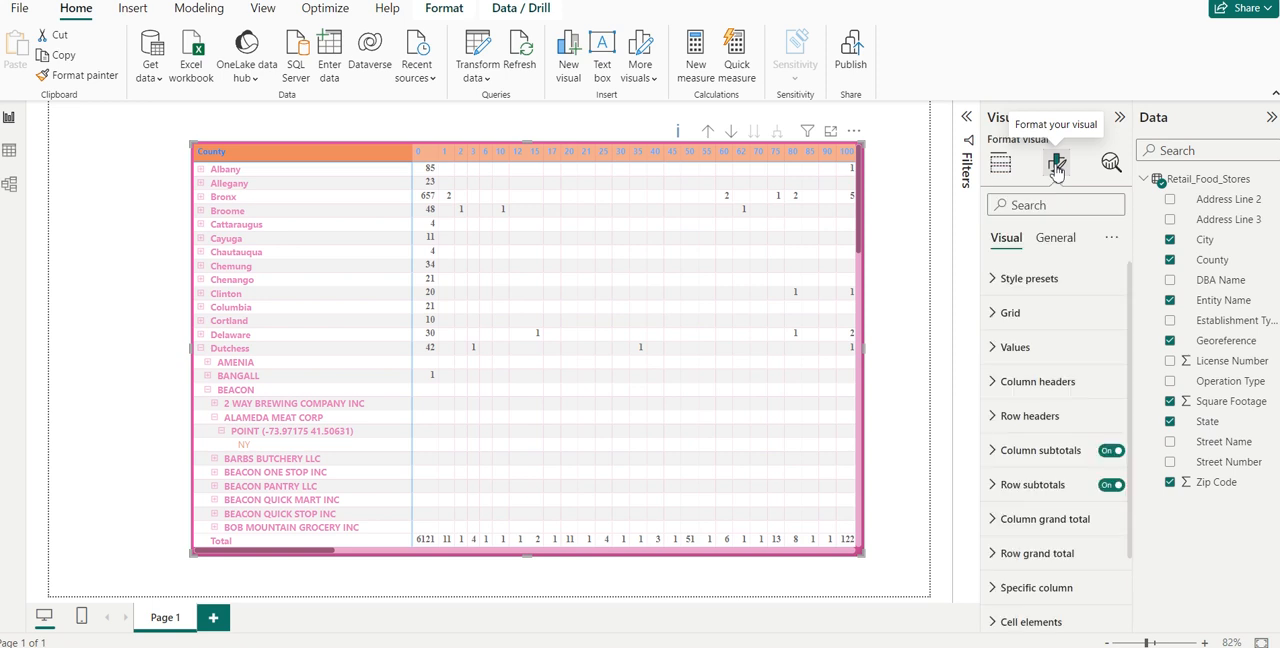
left_click(1000, 386)
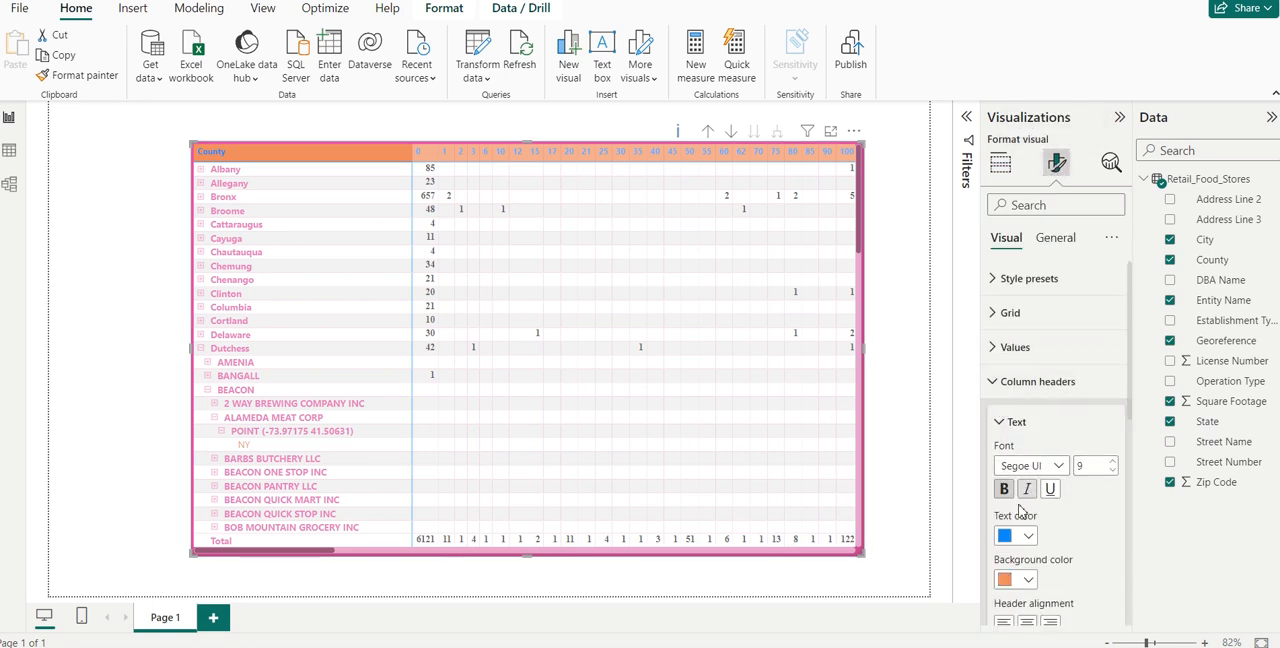
left_click(1028, 536)
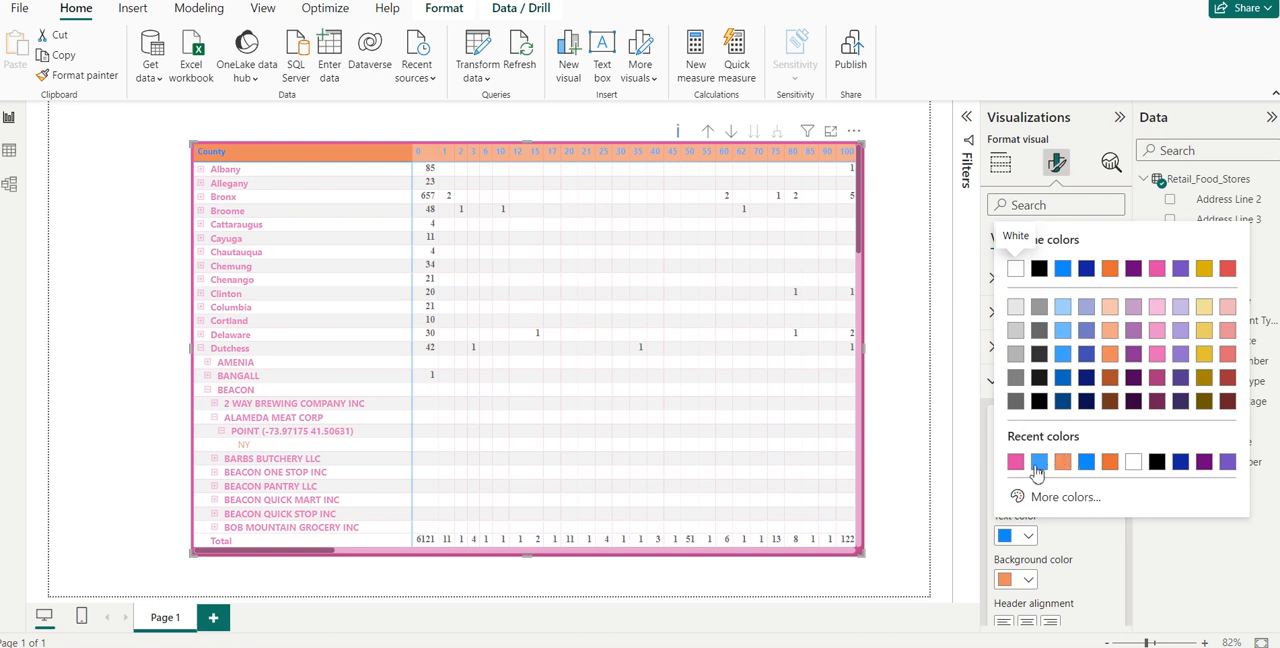
left_click(1110, 331)
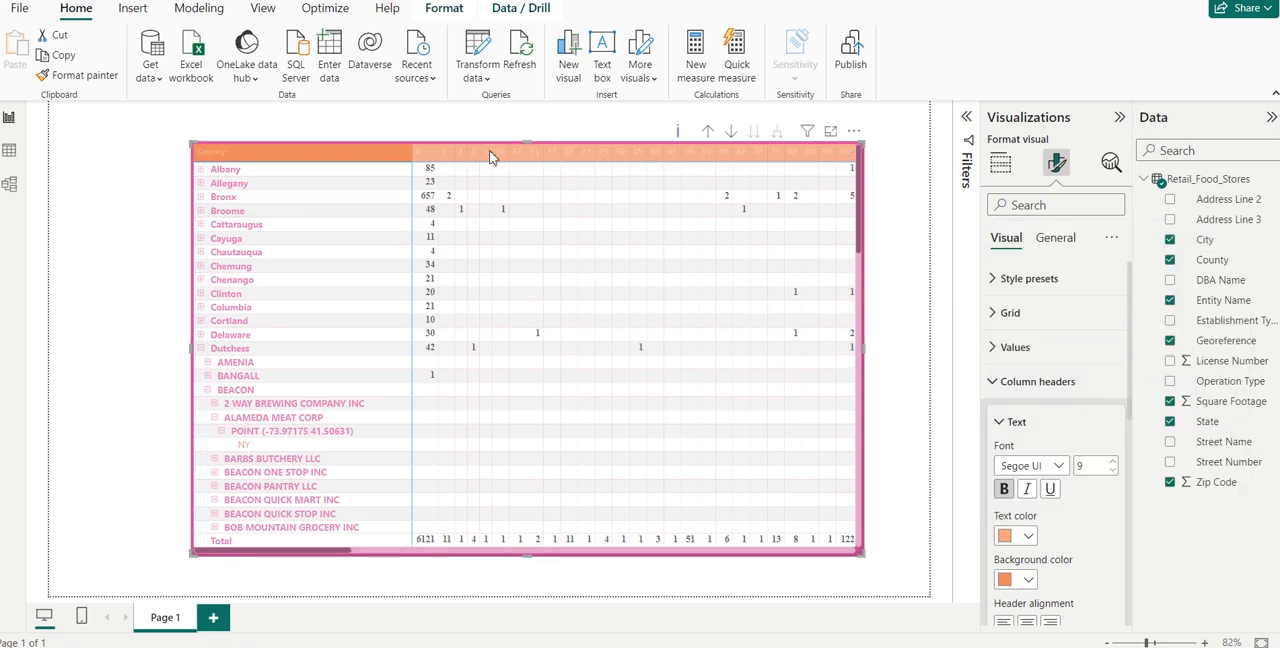
left_click(1030, 538)
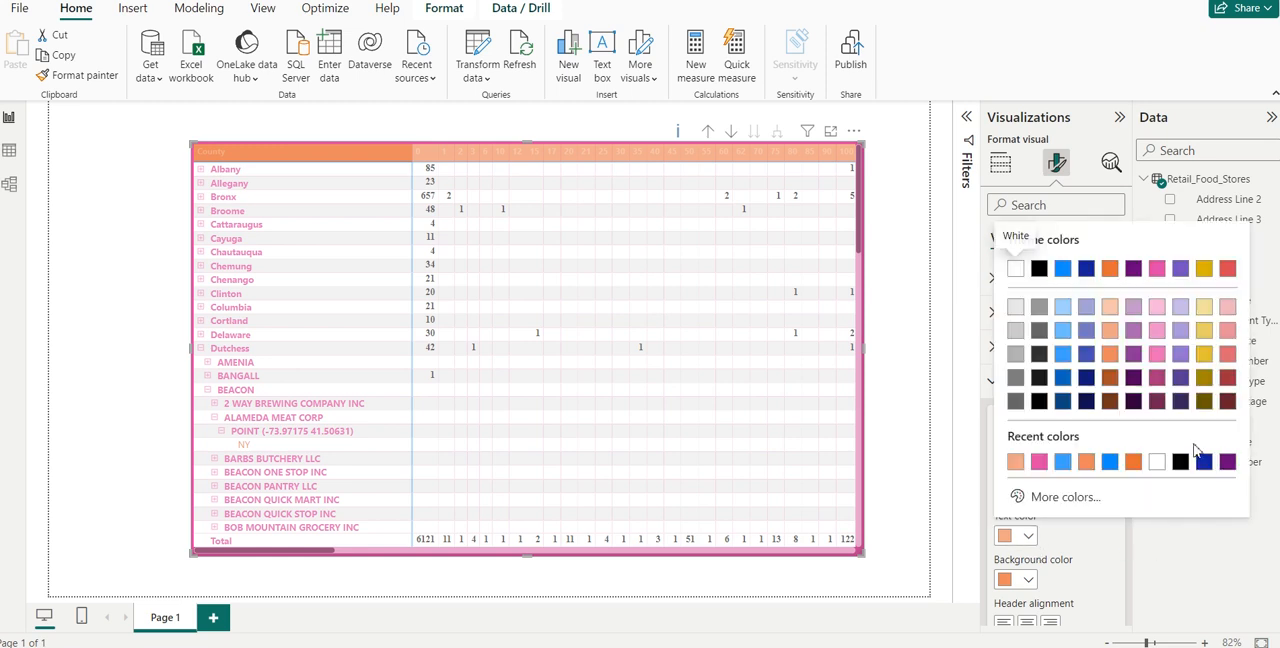
left_click(1205, 401)
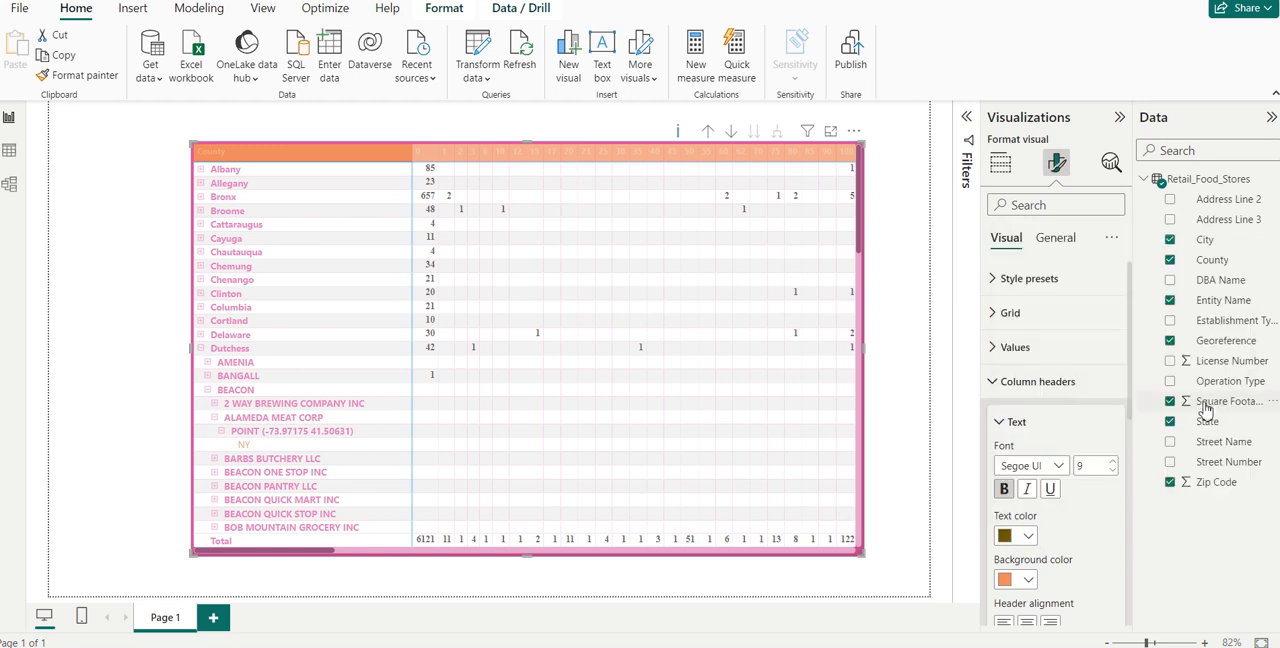
left_click(1030, 538)
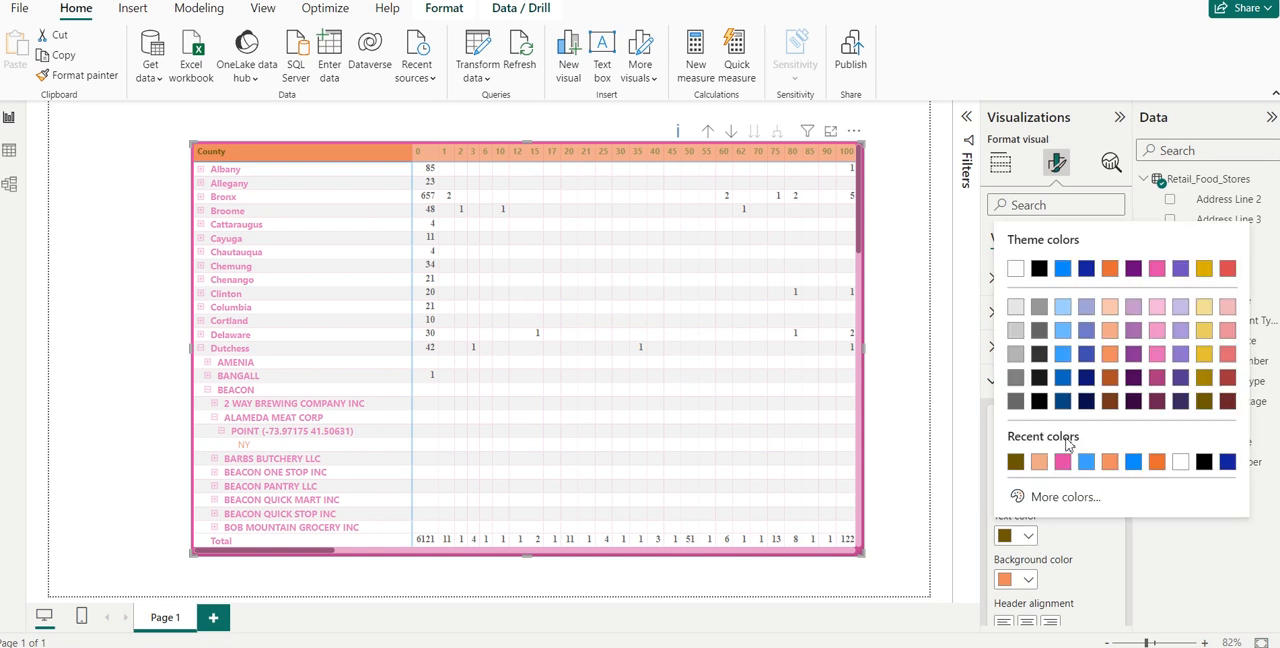
left_click(1040, 378)
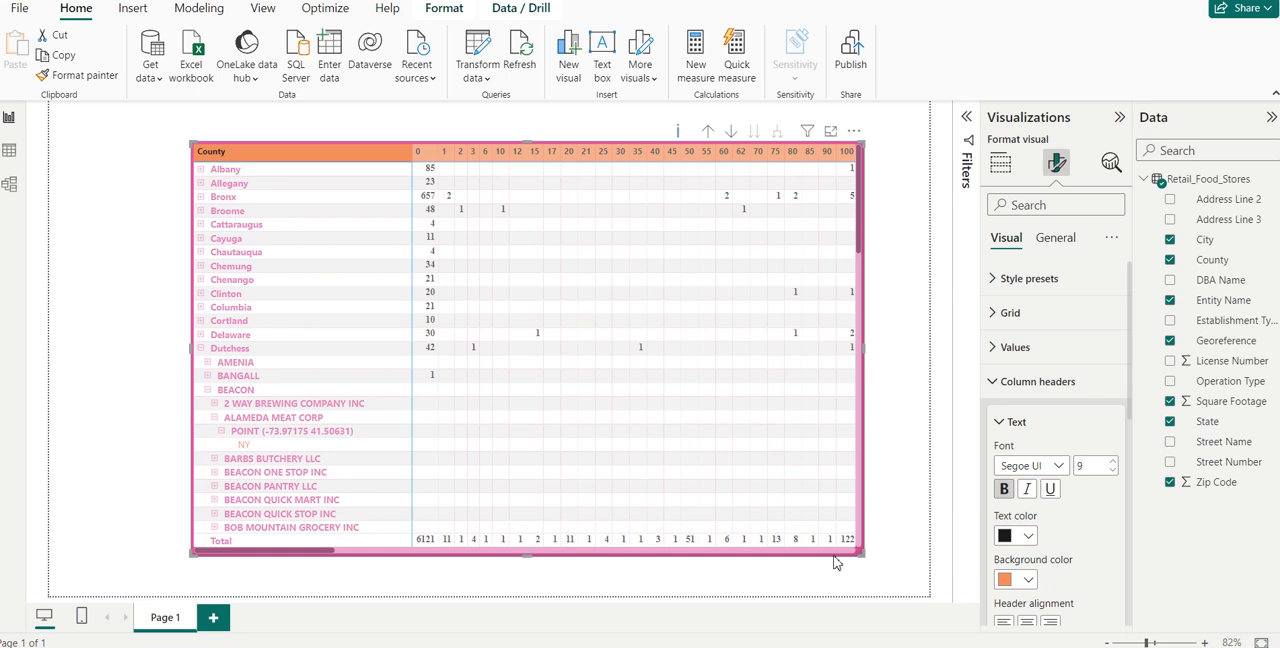
- Turn on drill-down mode and drill the matrix up two levels, from state to entity name
left_click(855, 133)
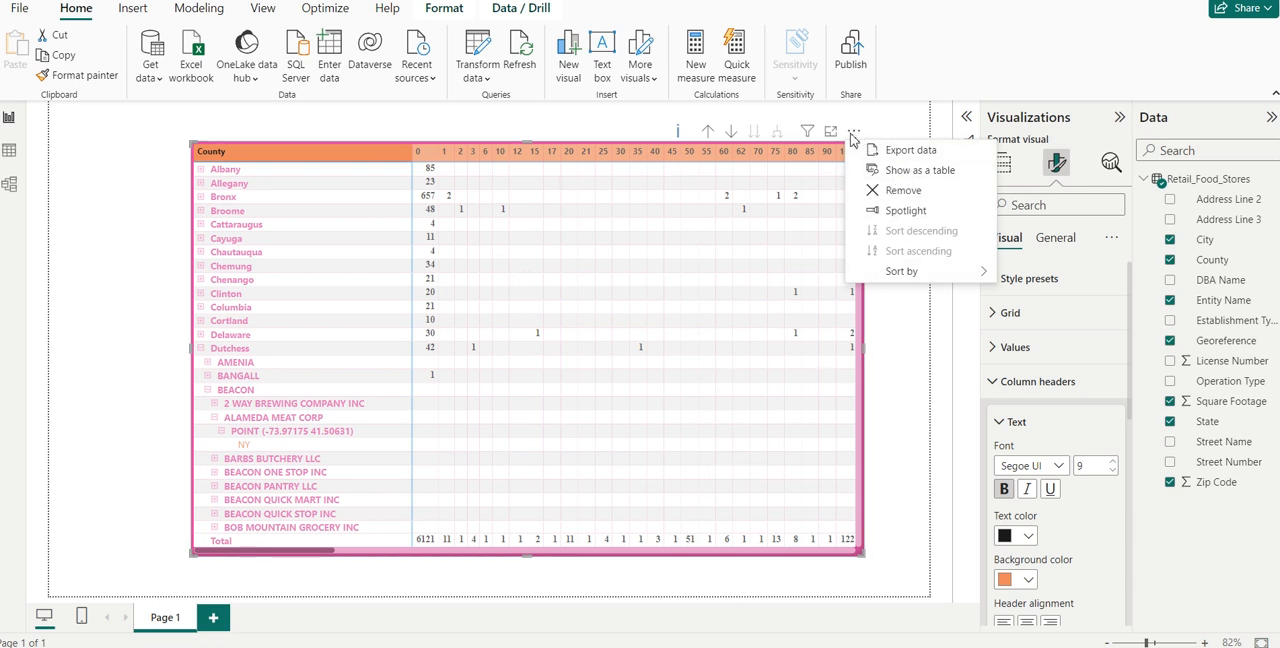
left_click(920, 403)
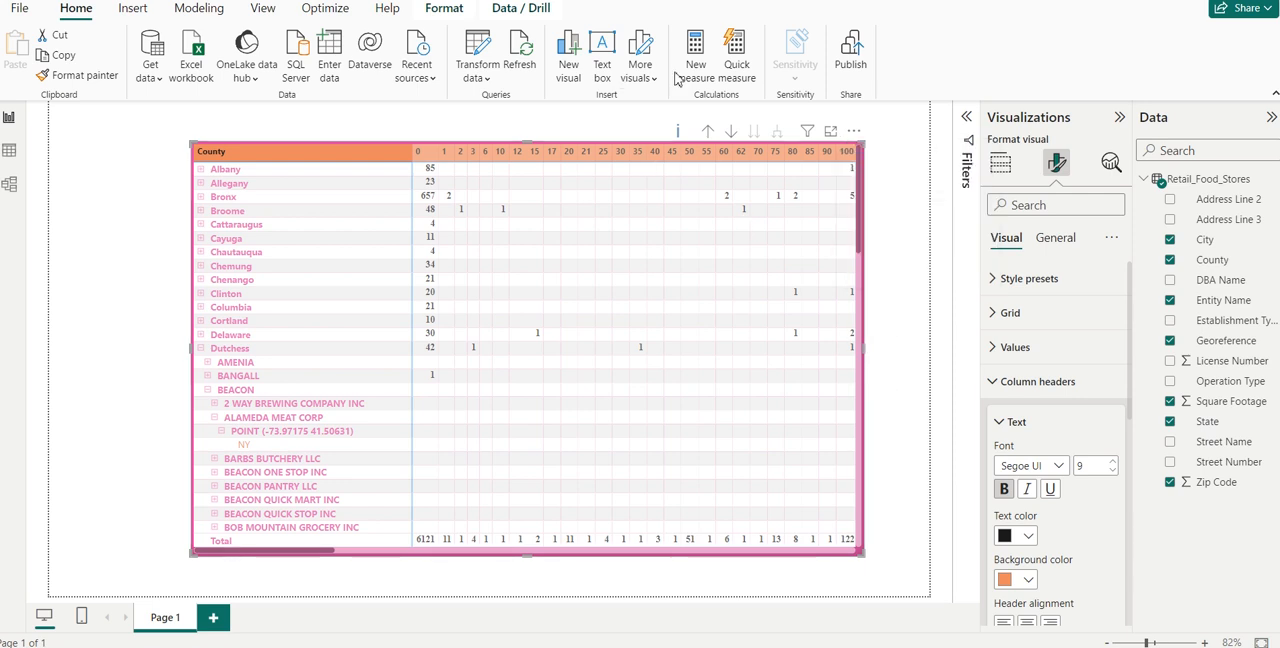
left_click(706, 133)
left_click(730, 132)
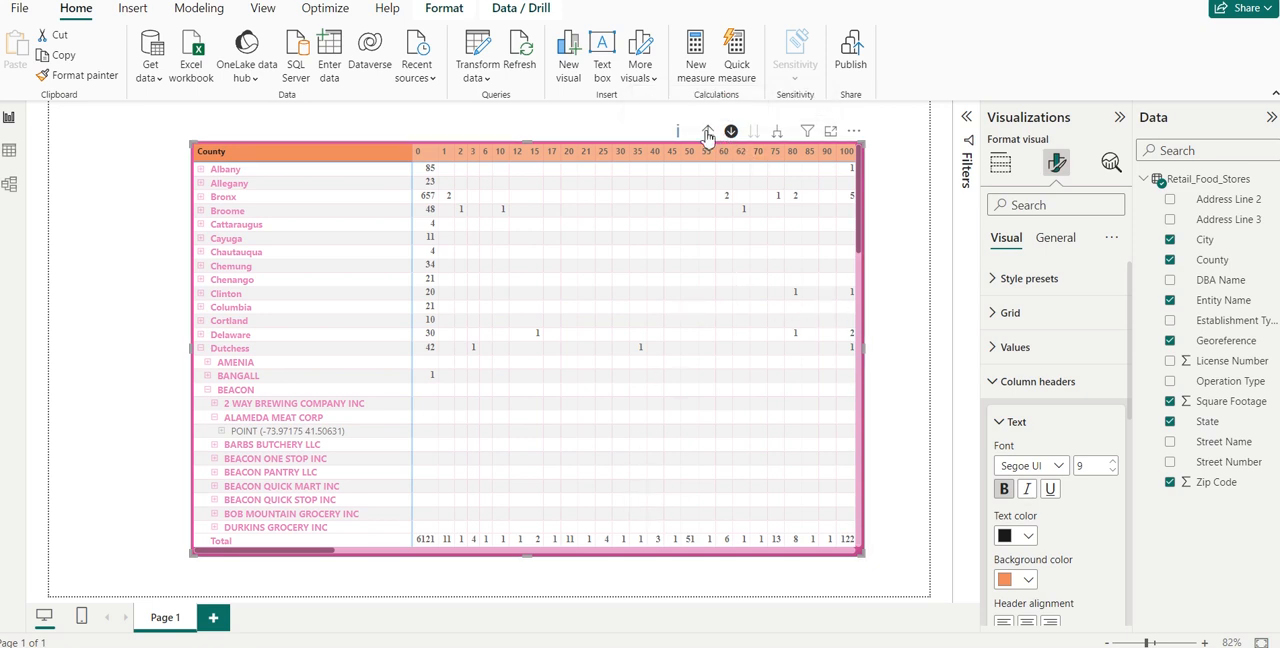
left_click(706, 133)
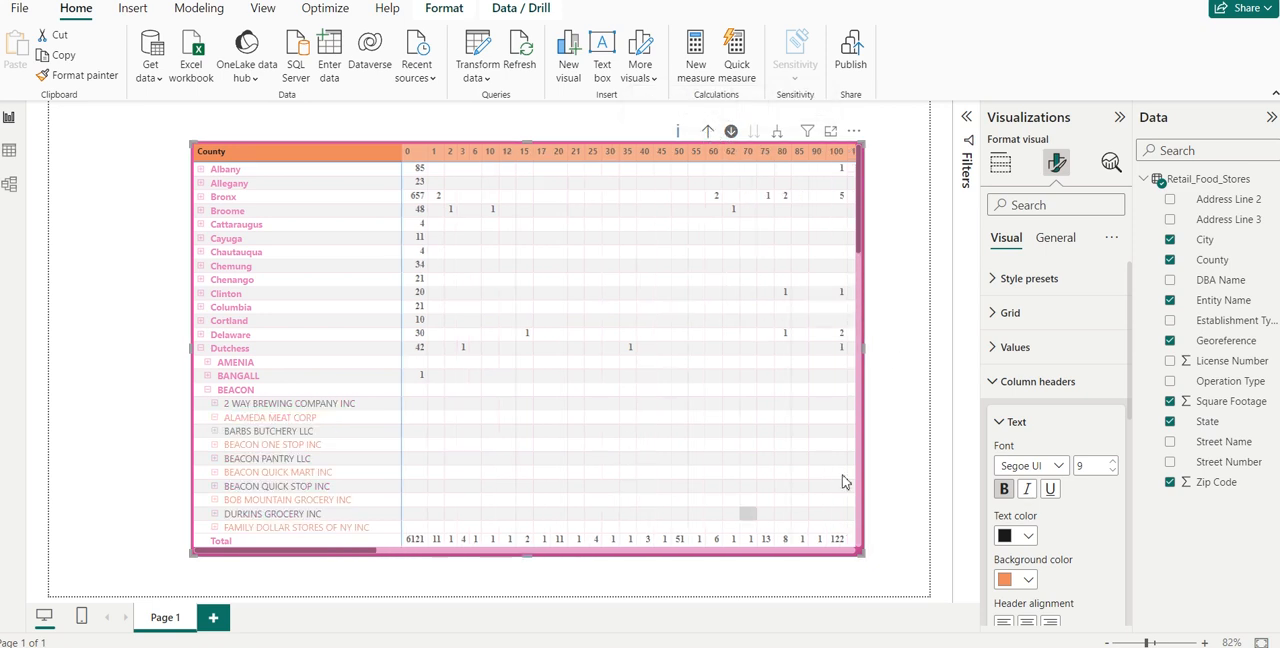
left_click(910, 285)
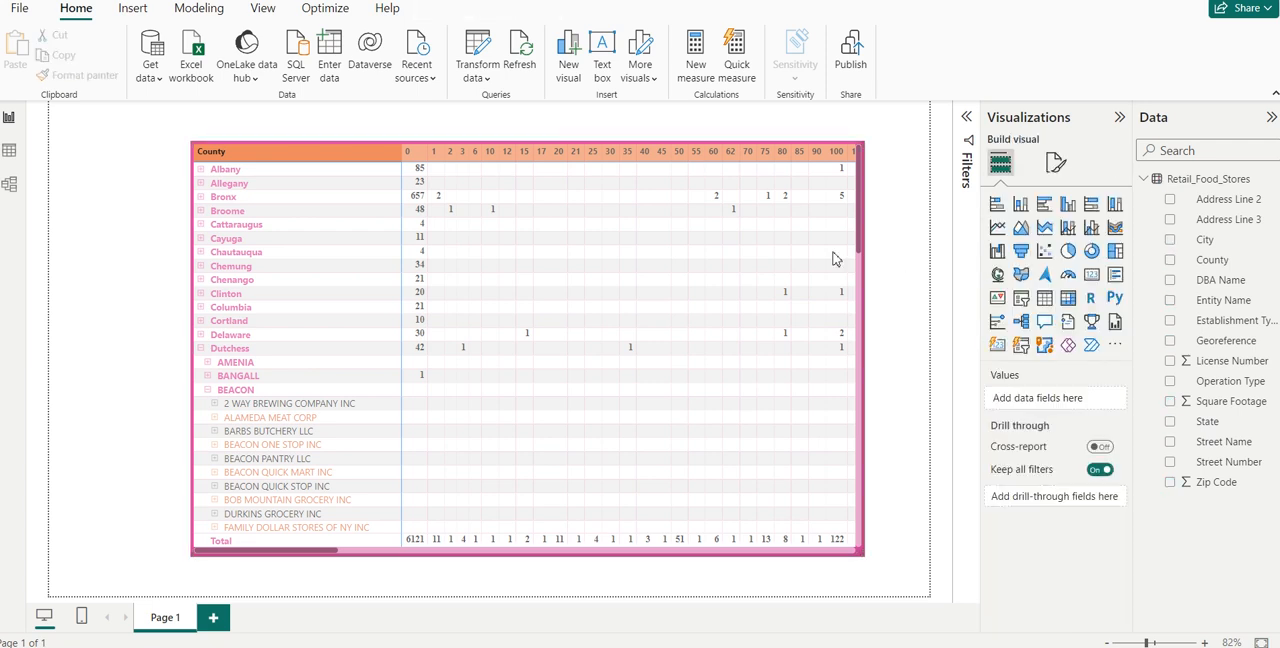
left_click(698, 281)
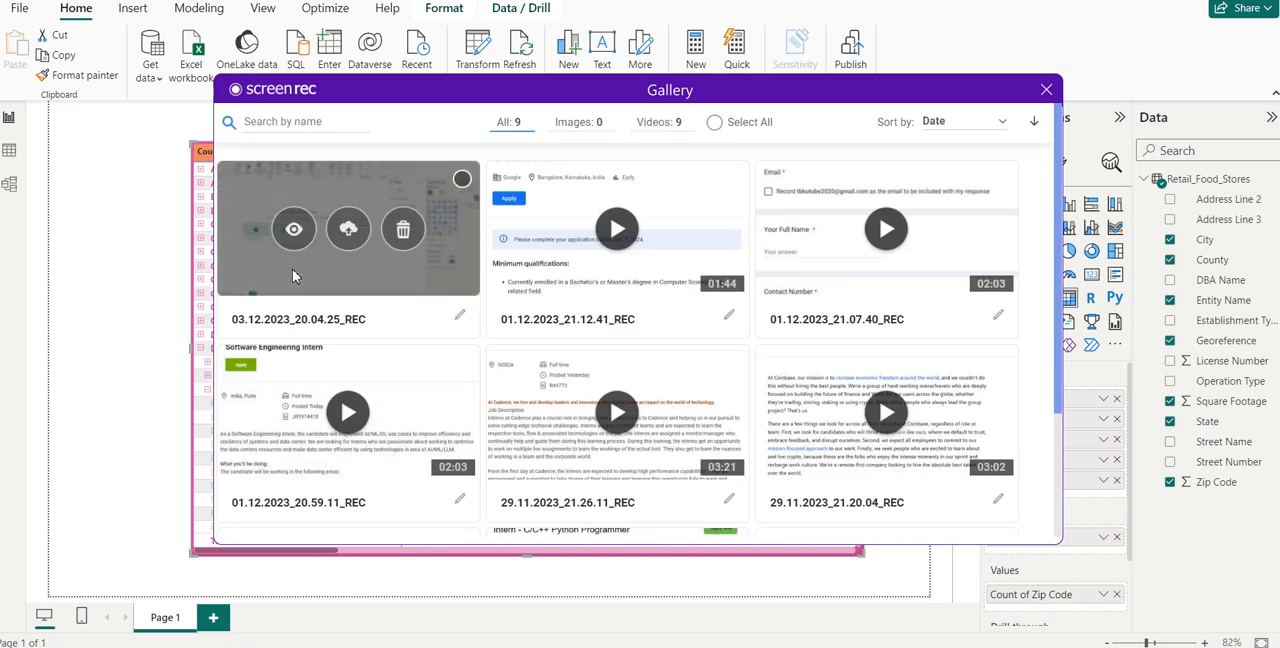
- In the ScreenRec gallery, play the recording 03.12.2023_20.04.25_REC and skip forward through it to about 12 minutes
left_click(292, 269)
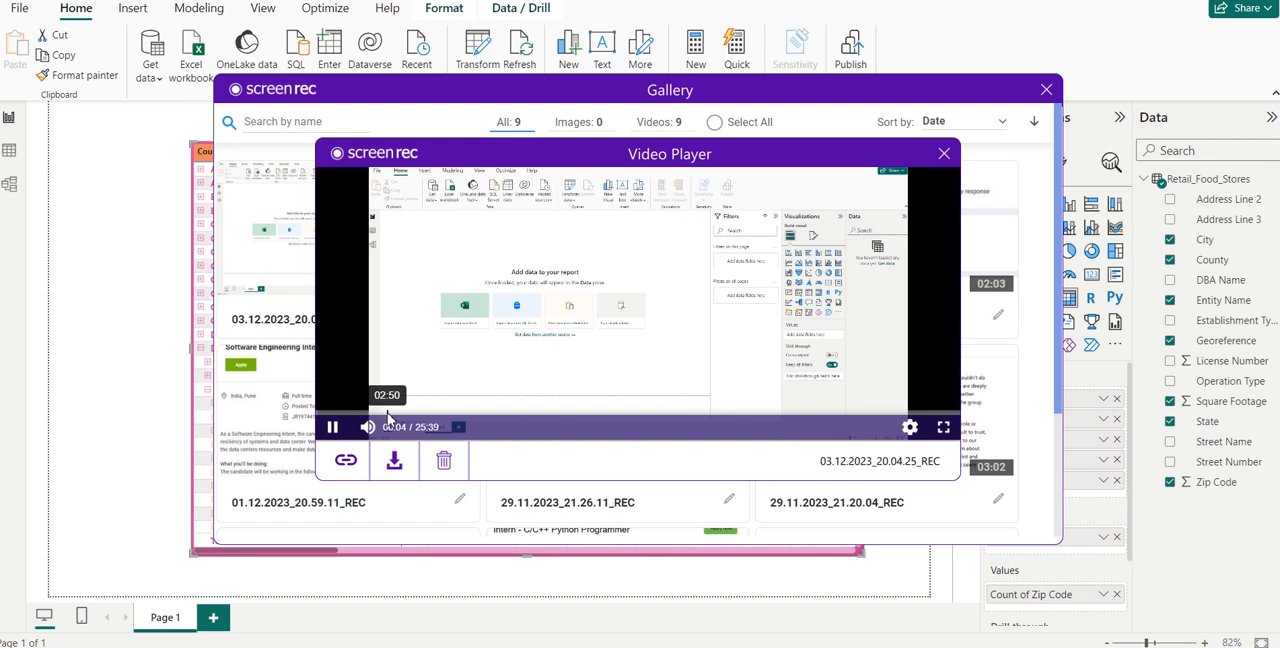
left_click(388, 415)
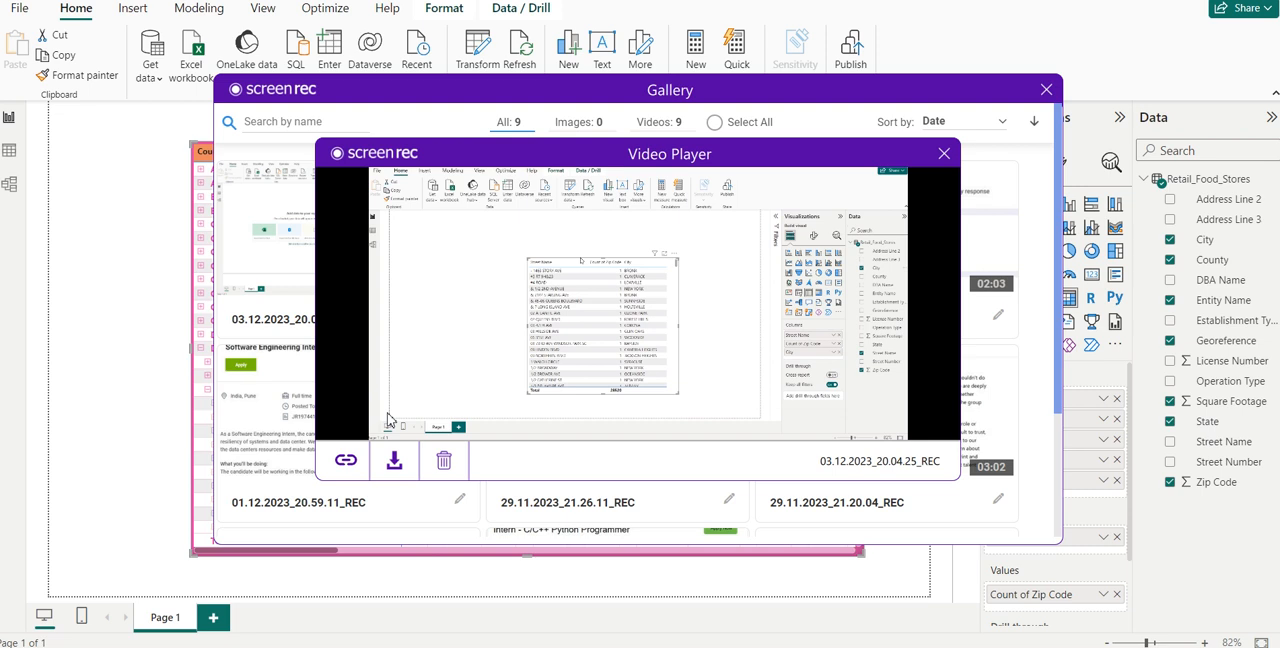
left_click(490, 420)
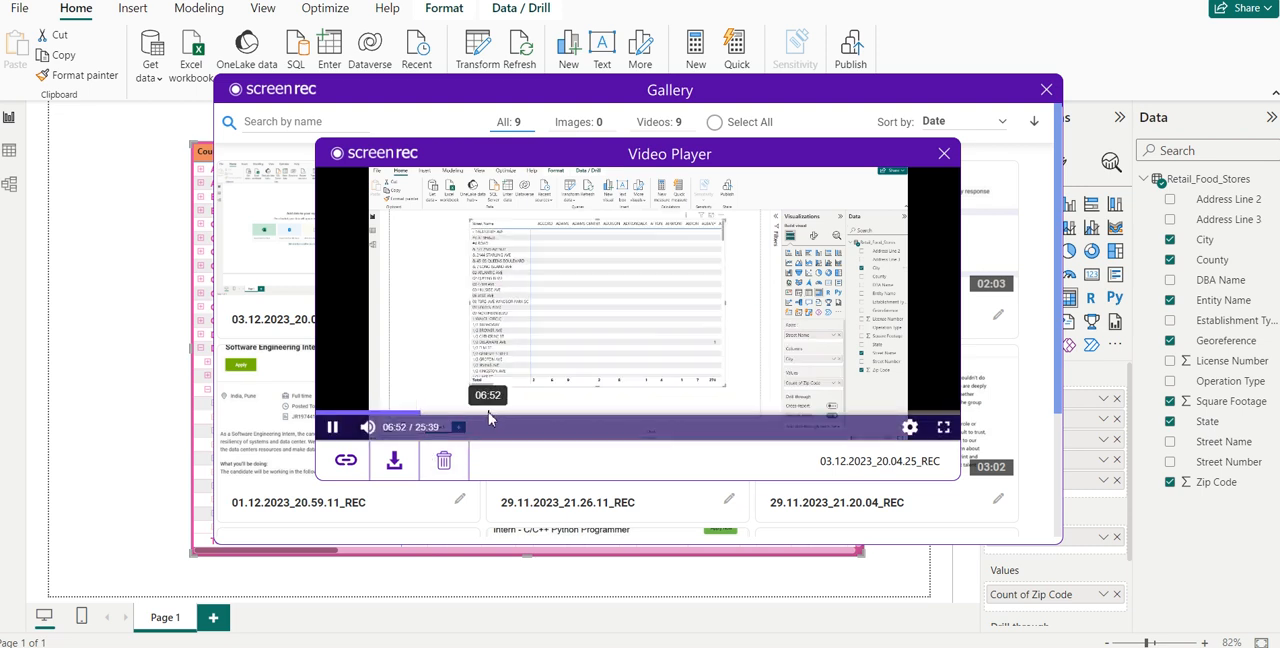
left_click(516, 420)
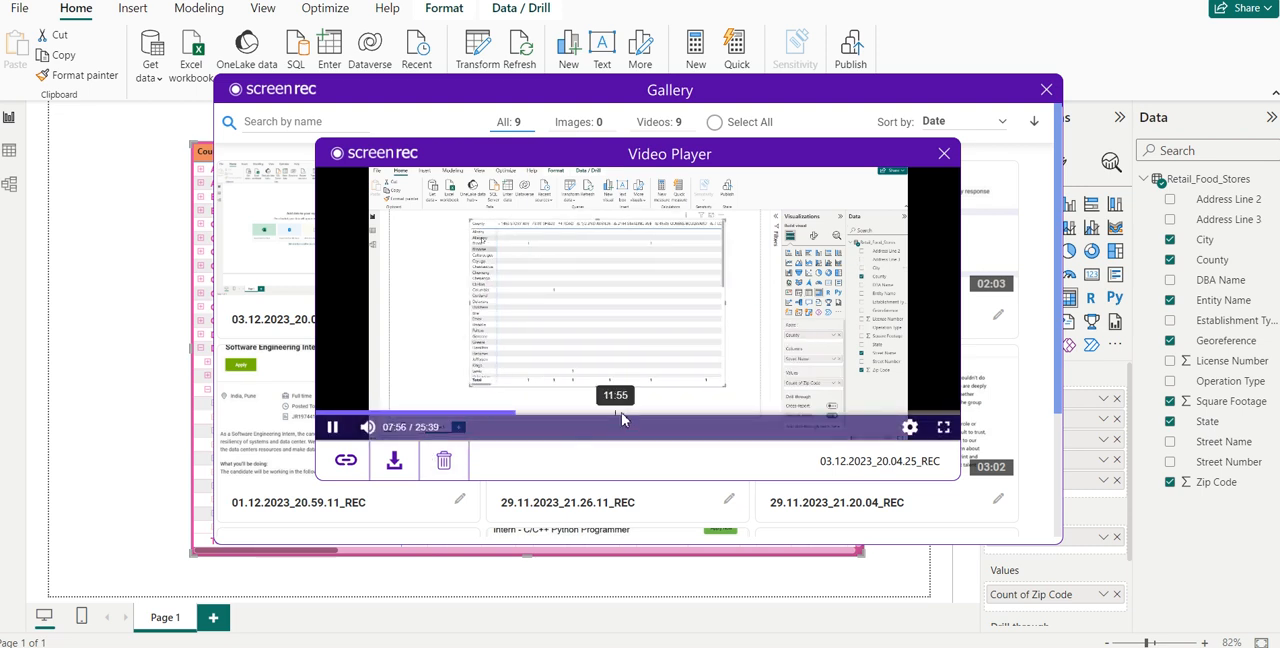
left_click(621, 420)
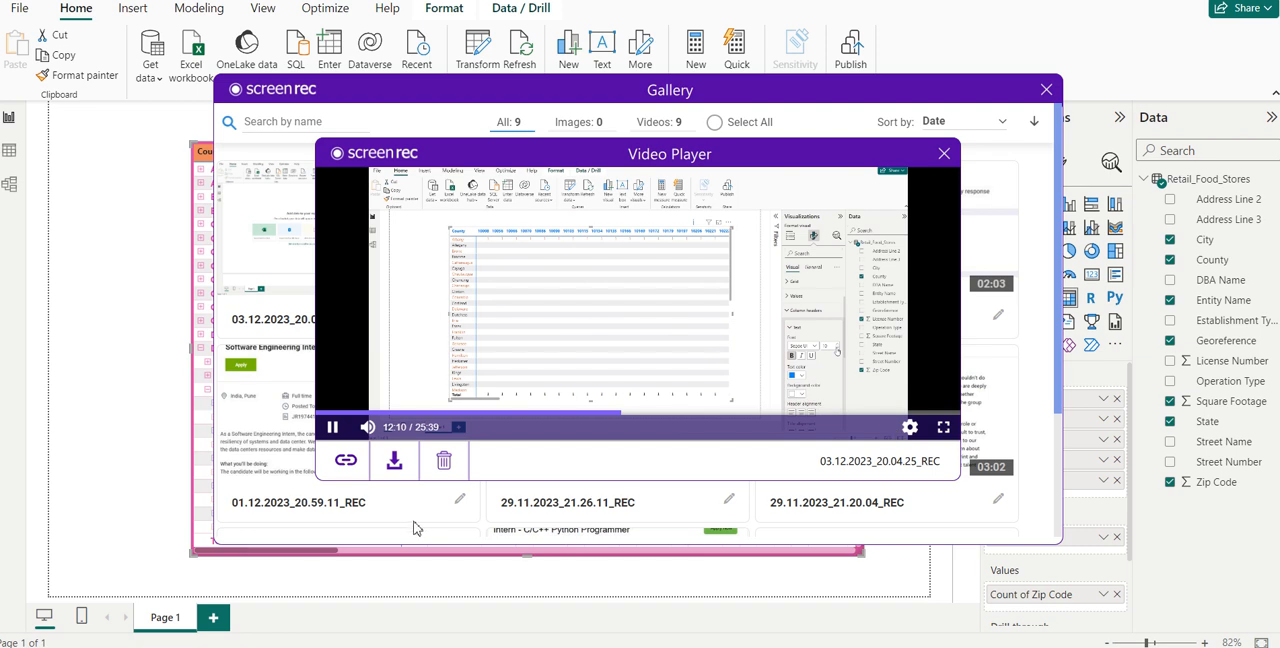
- Download the recording as 03.12.2023_20.04.25_REC.mp4 and close the gallery
left_click(394, 460)
left_click(677, 511)
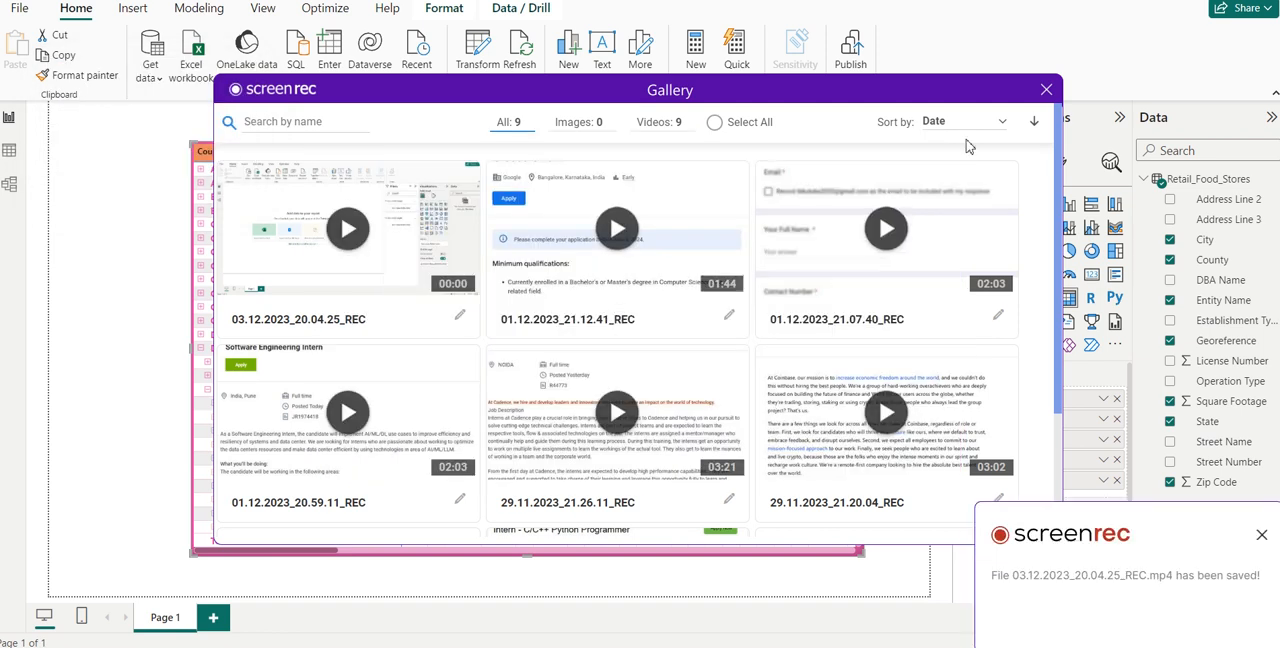
left_click(1045, 89)
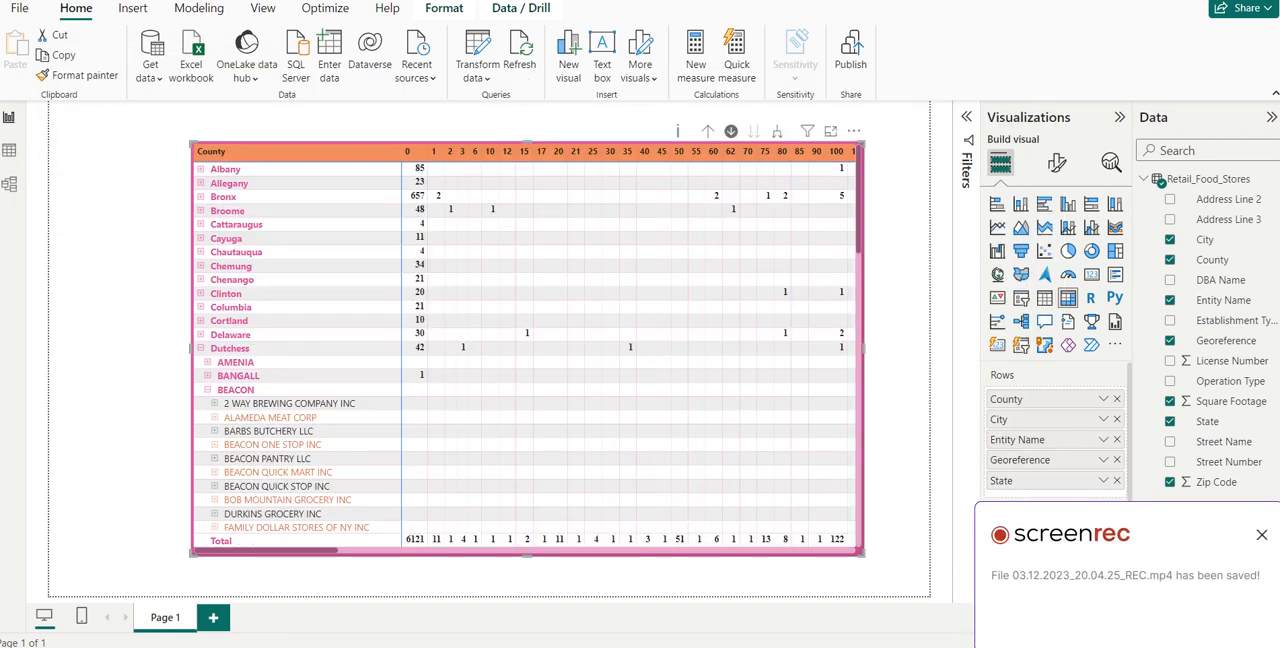